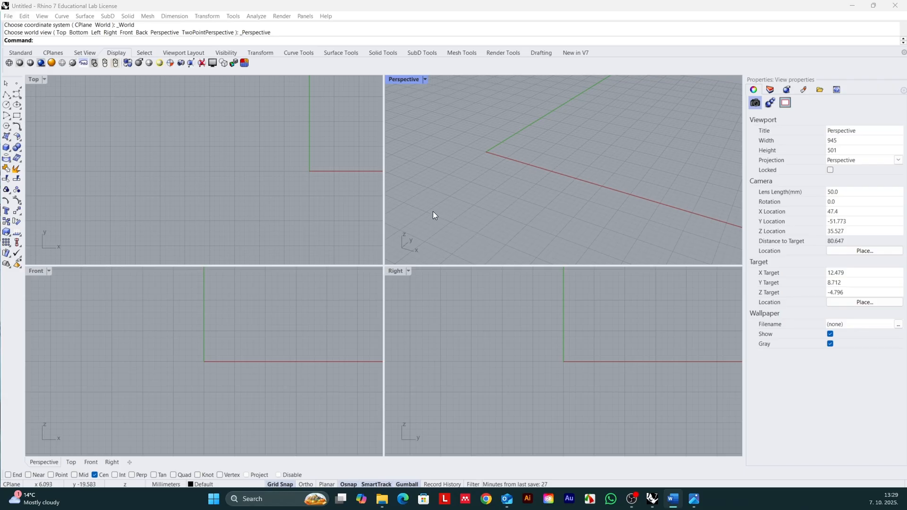
Launch Grasshopper from Rhino and start a new empty definition
right_click_drag(433, 212, 433, 211)
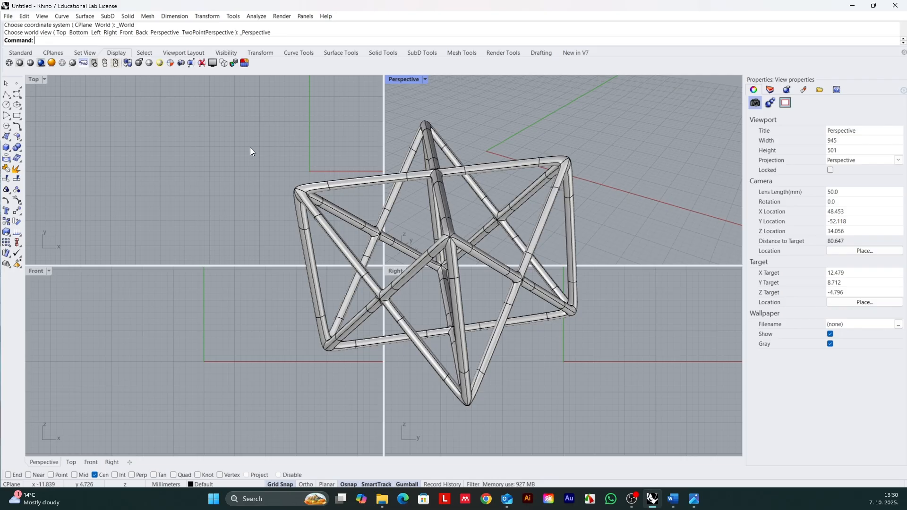
type("Grasshopper")
key("Return")
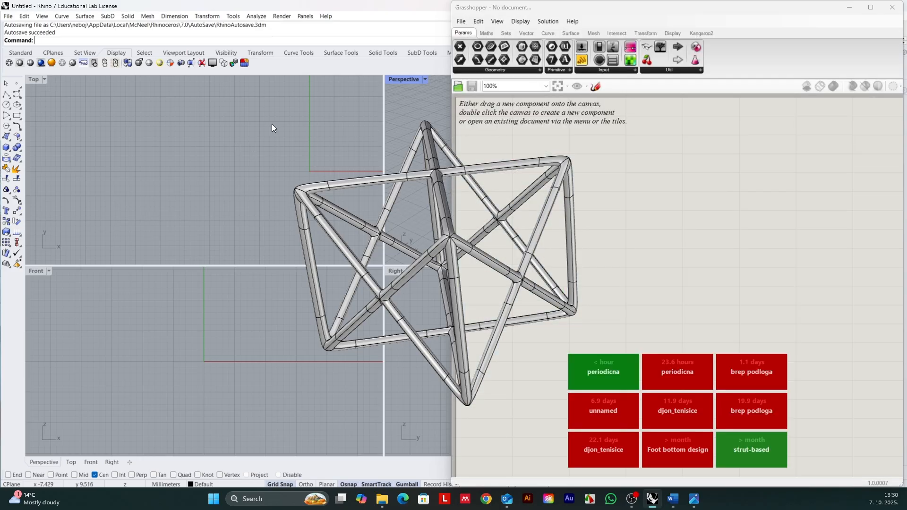
left_click(463, 20)
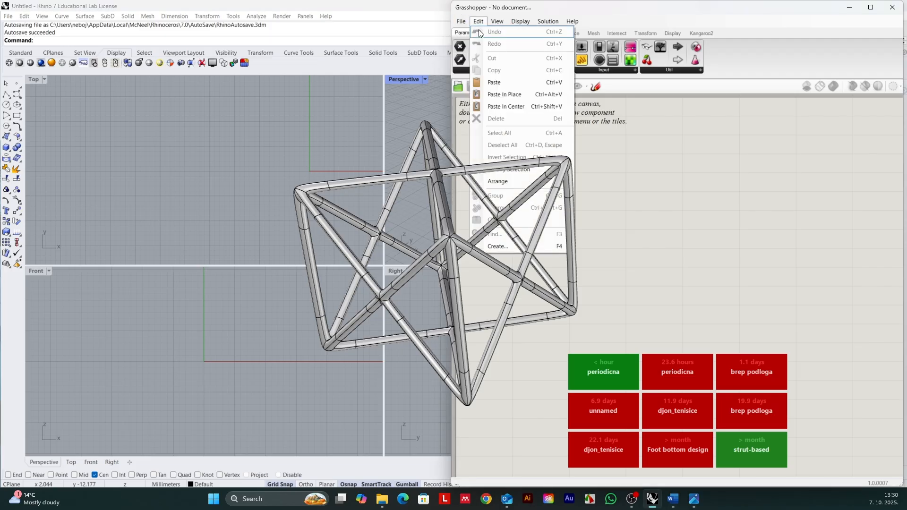
left_click(465, 22)
left_click(463, 22)
left_click(471, 31)
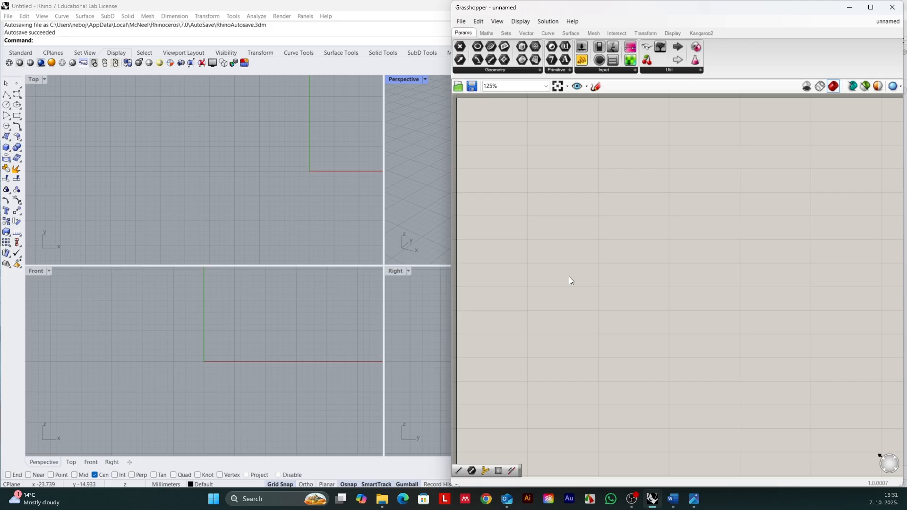
Add a number slider ranging from 1 to 10, set to 10, on the canvas
double_click(558, 257)
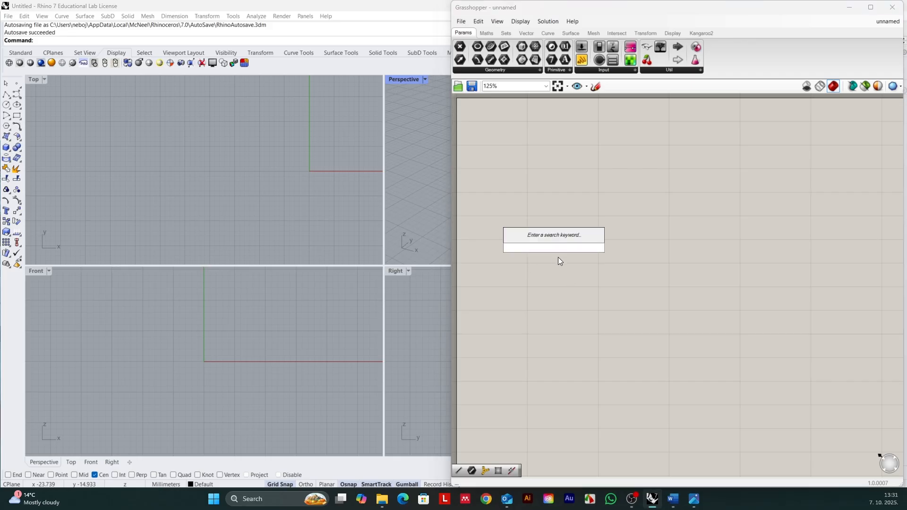
type("1..")
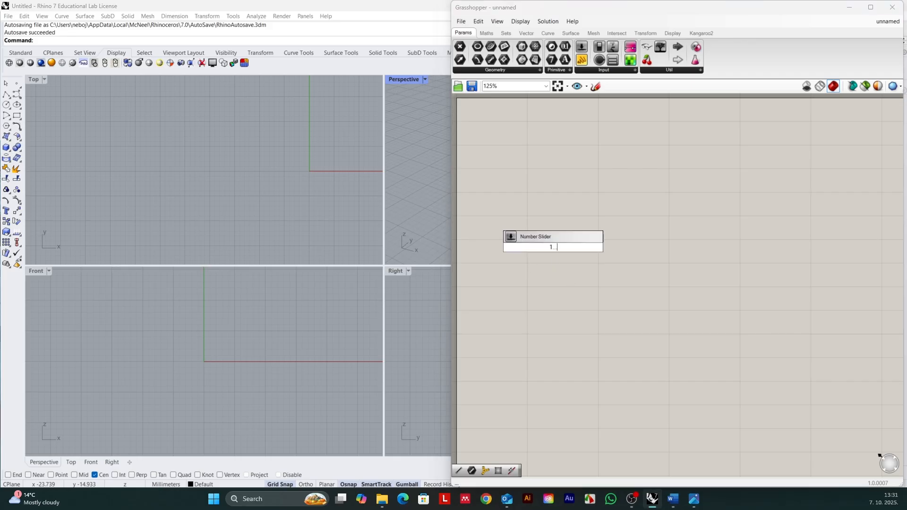
type("10")
key("Return")
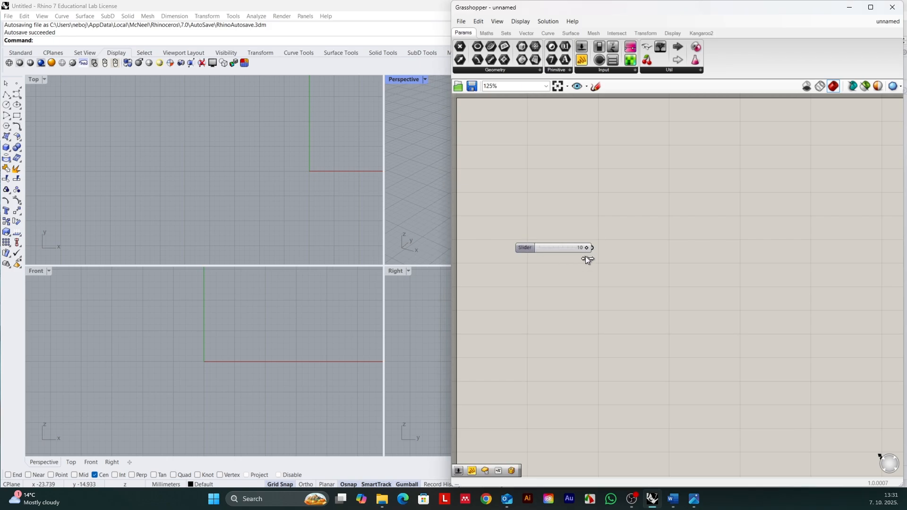
left_click_drag(552, 247, 539, 244)
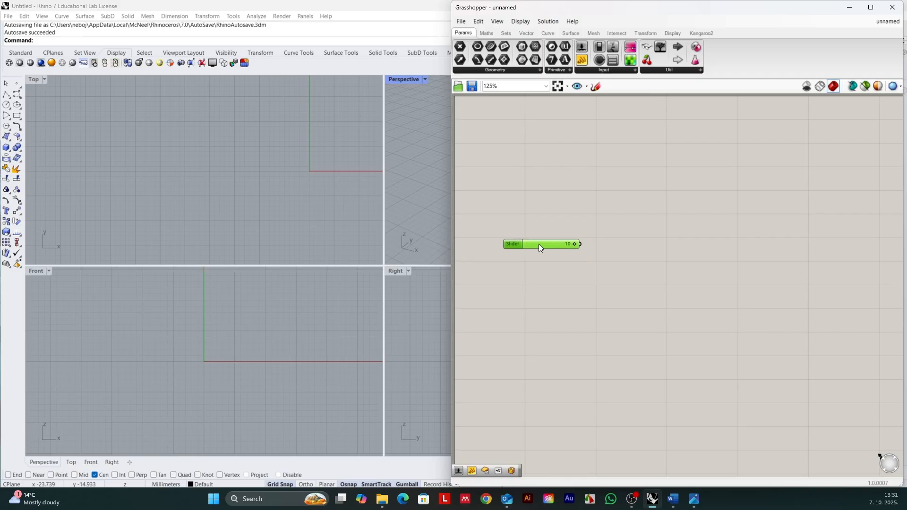
scroll(540, 240, "up", 3)
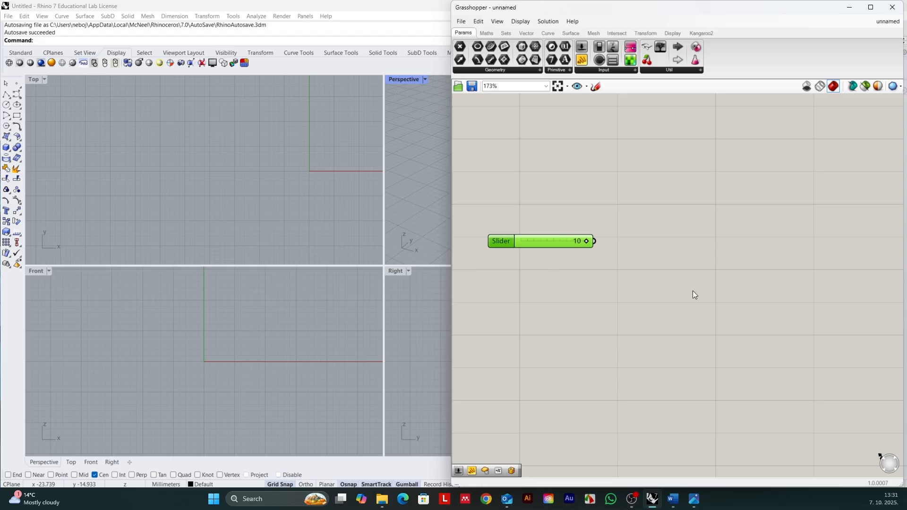
Add a Center Box component beside the slider and maximize Rhino's Perspective viewport
double_click(643, 235)
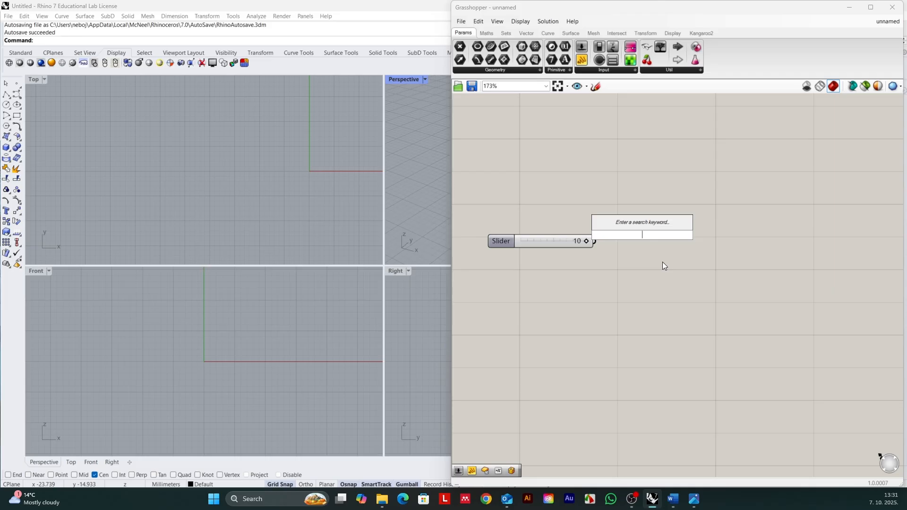
type("center")
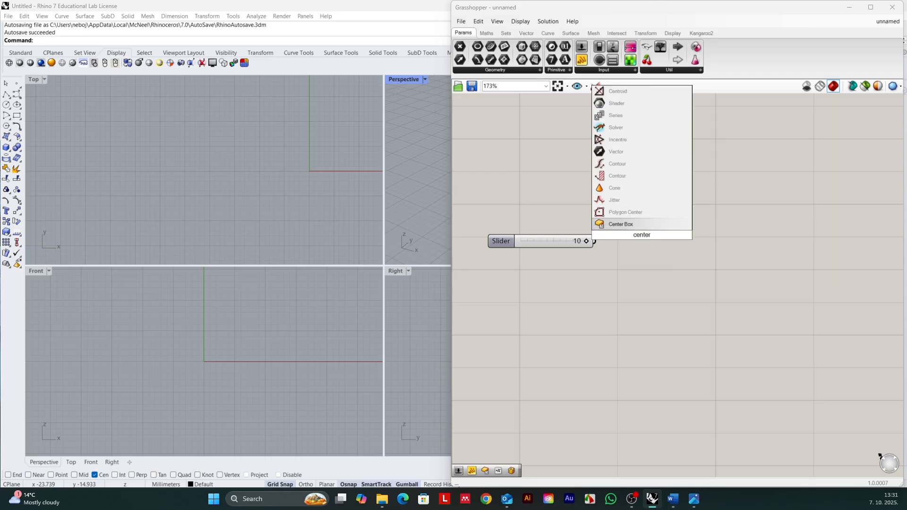
left_click(627, 221)
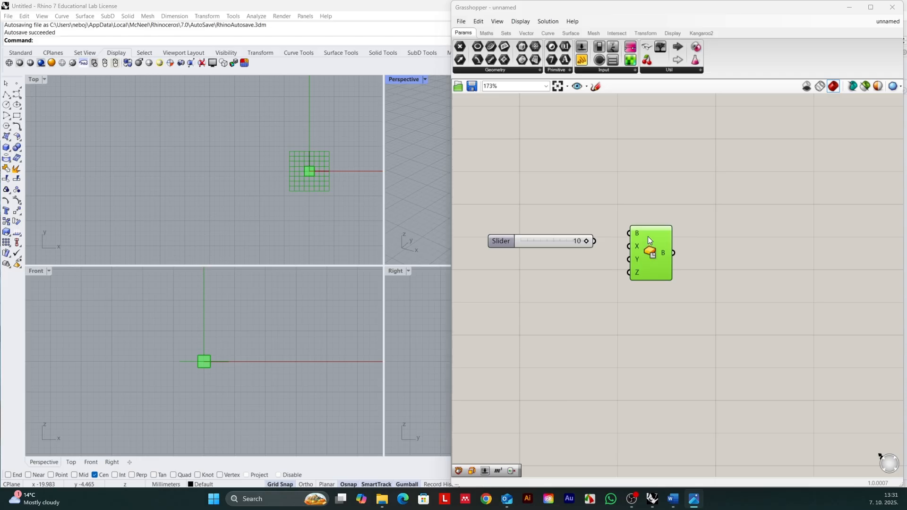
left_click_drag(650, 239, 643, 237)
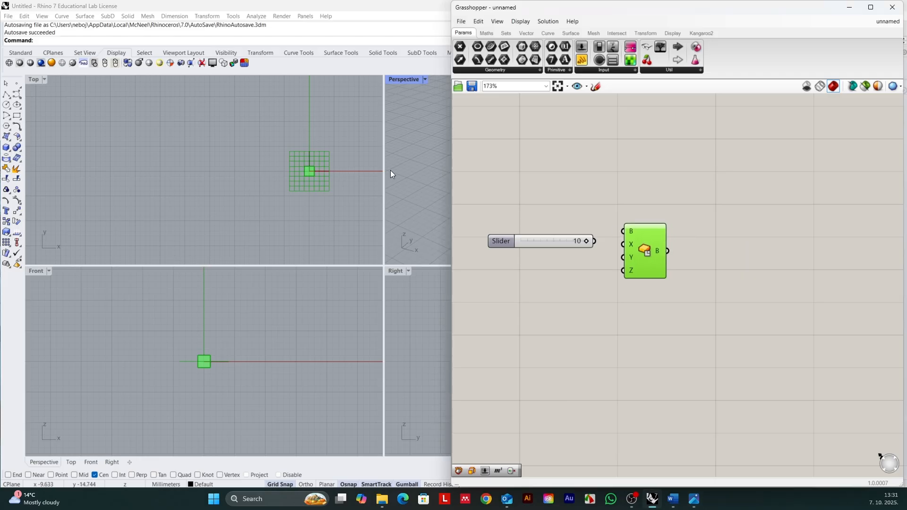
double_click(396, 79)
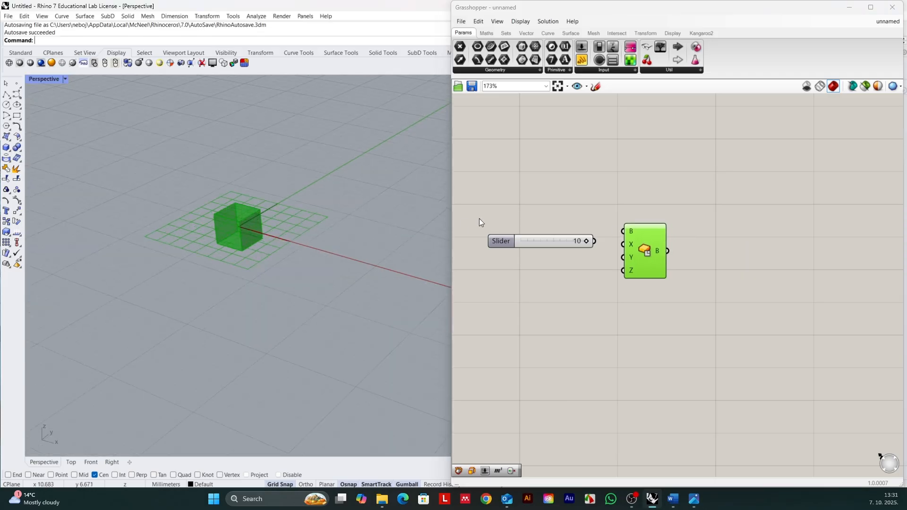
Connect the slider to the X, Y and Z inputs of the Center Box and align the component with the slider
left_click_drag(597, 242, 623, 271)
scroll(258, 211, "down", 4)
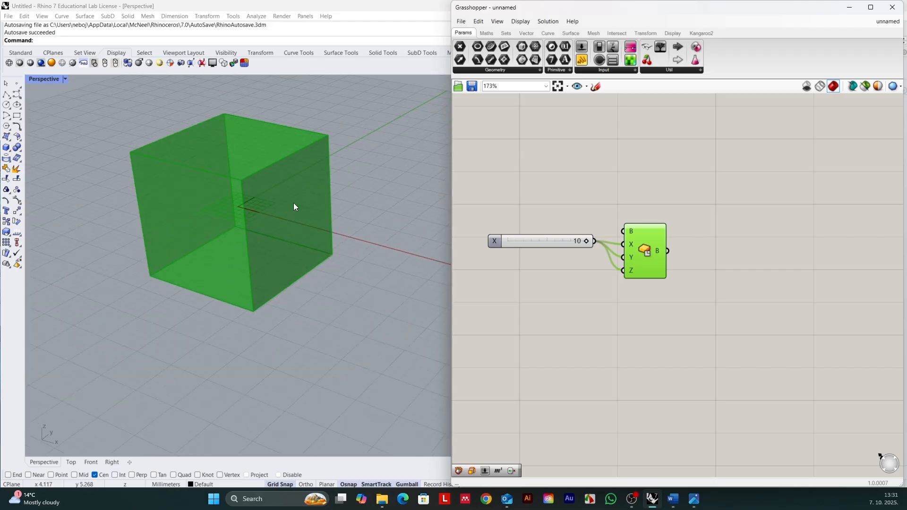
left_click_drag(650, 248, 650, 245)
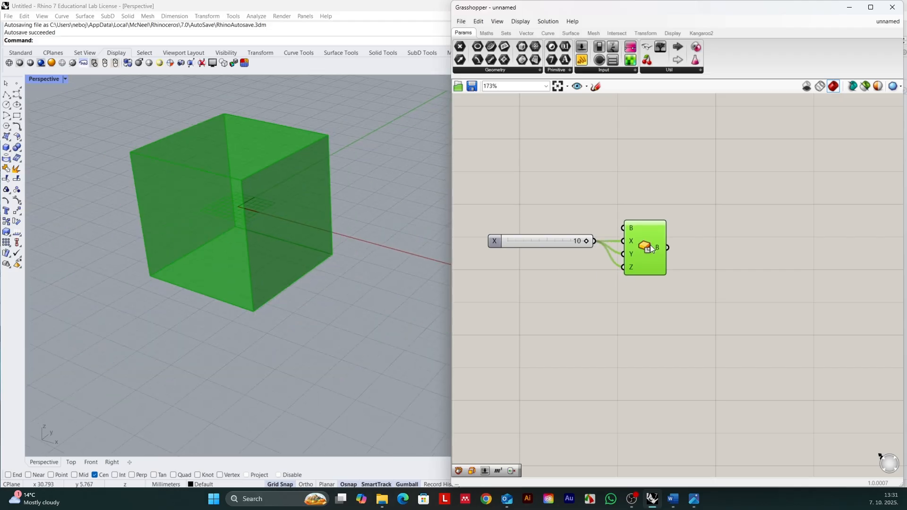
Add a Deconstruct Brep component and connect the Center Box output to its B input
double_click(703, 254)
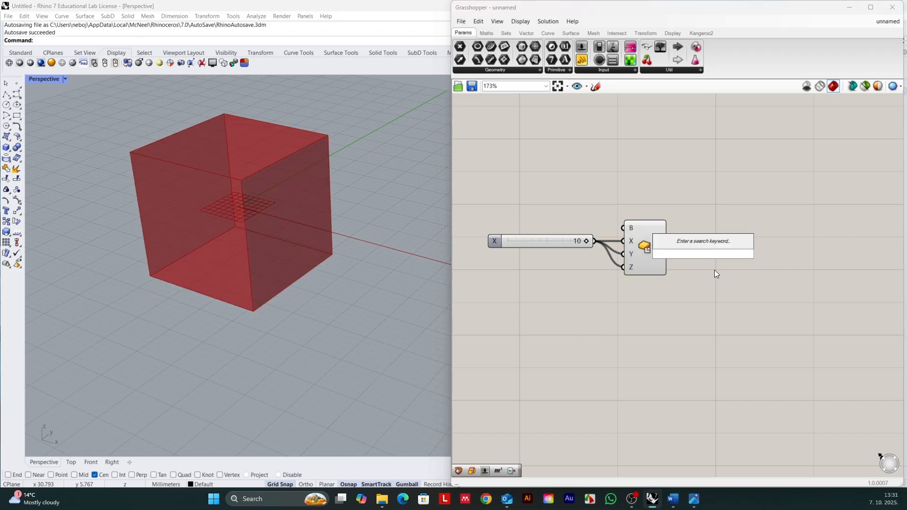
type("b")
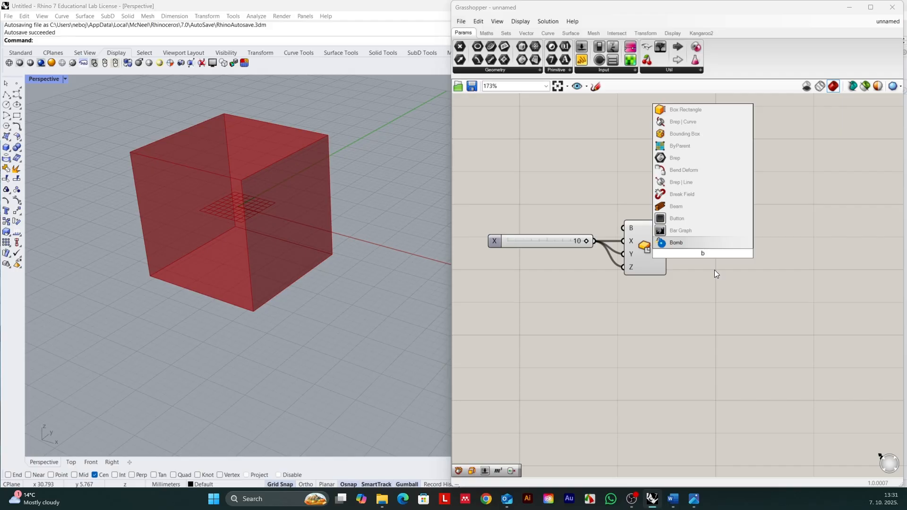
key("BackSpace")
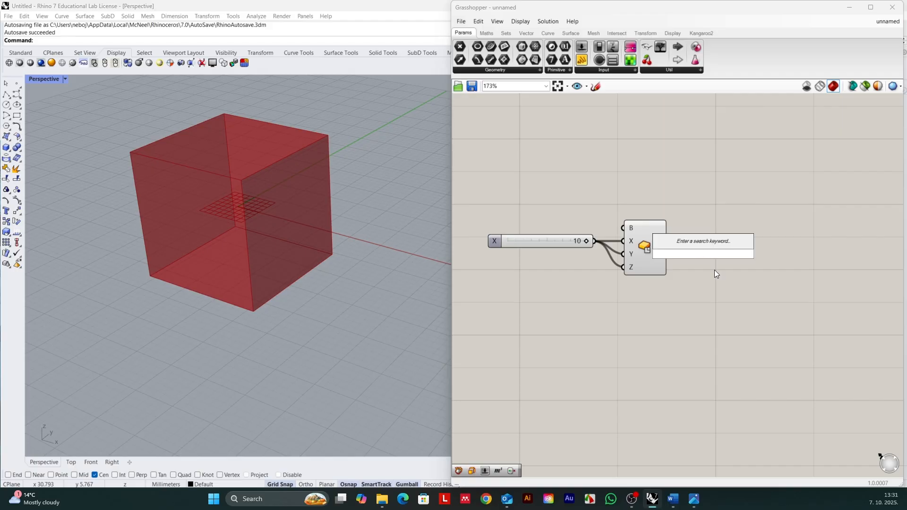
type("decon")
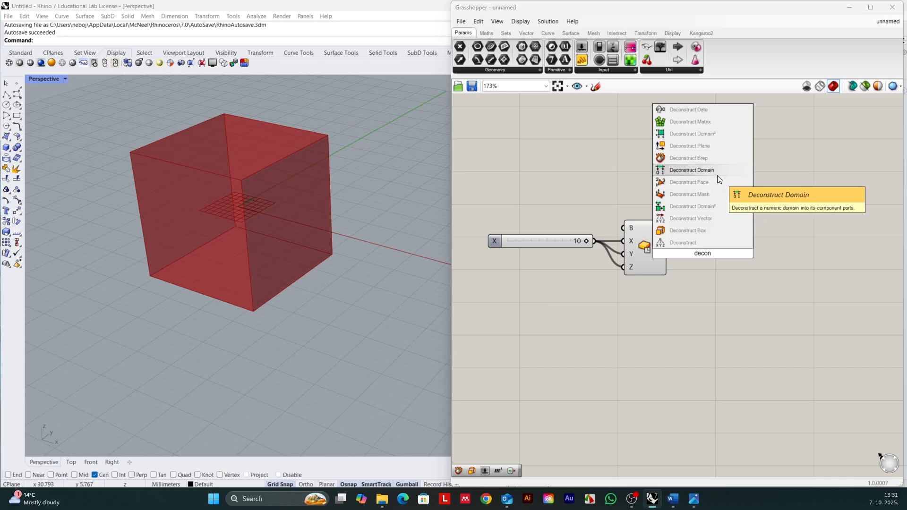
left_click(702, 158)
left_click(700, 247)
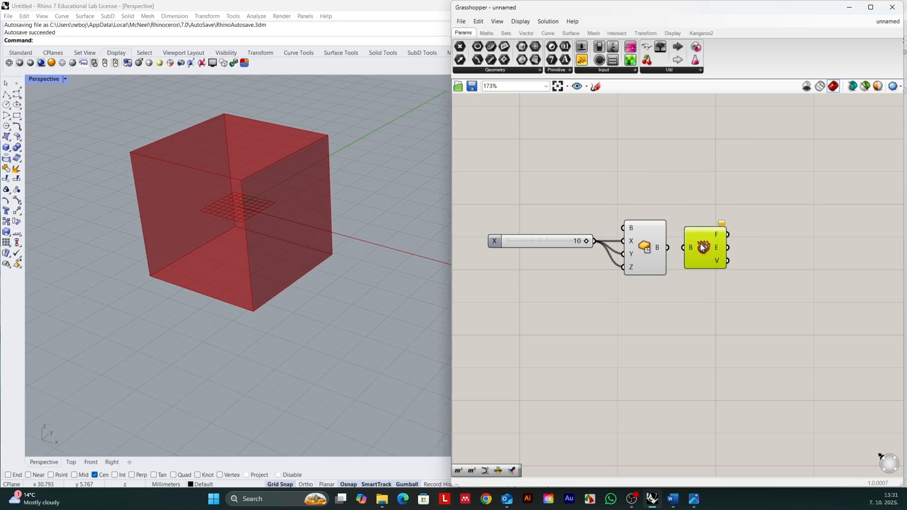
left_click_drag(670, 247, 707, 250)
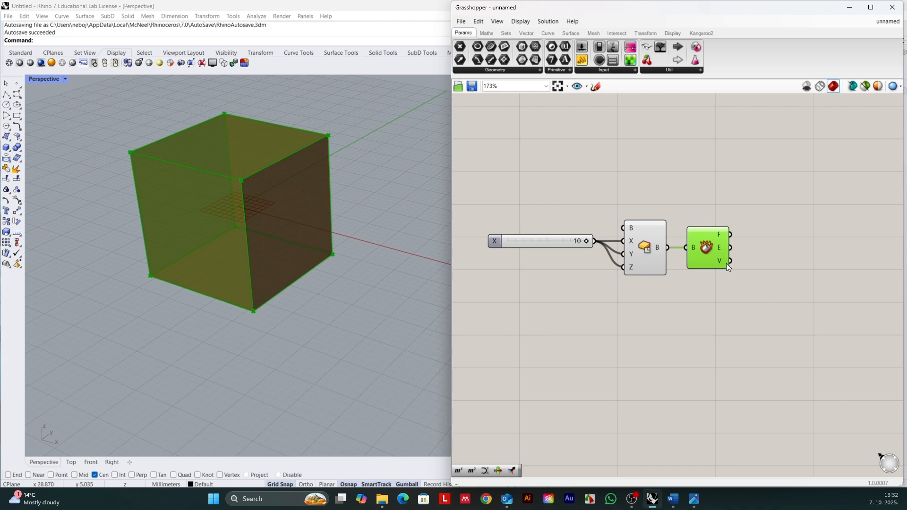
left_click(760, 246)
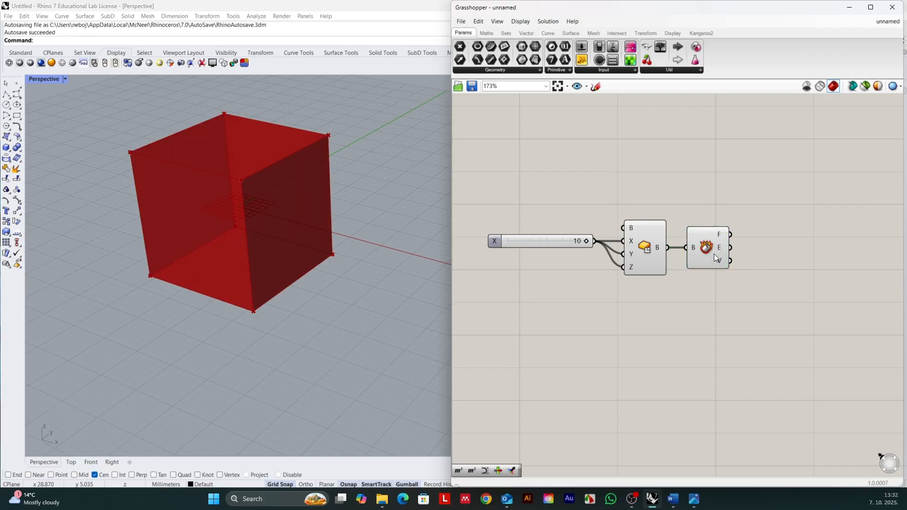
left_click_drag(710, 248, 701, 245)
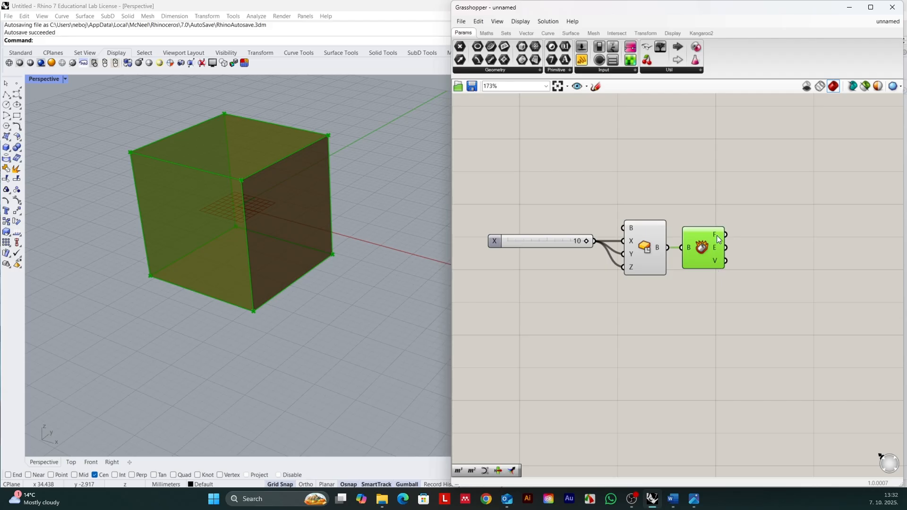
mouse_move(717, 238)
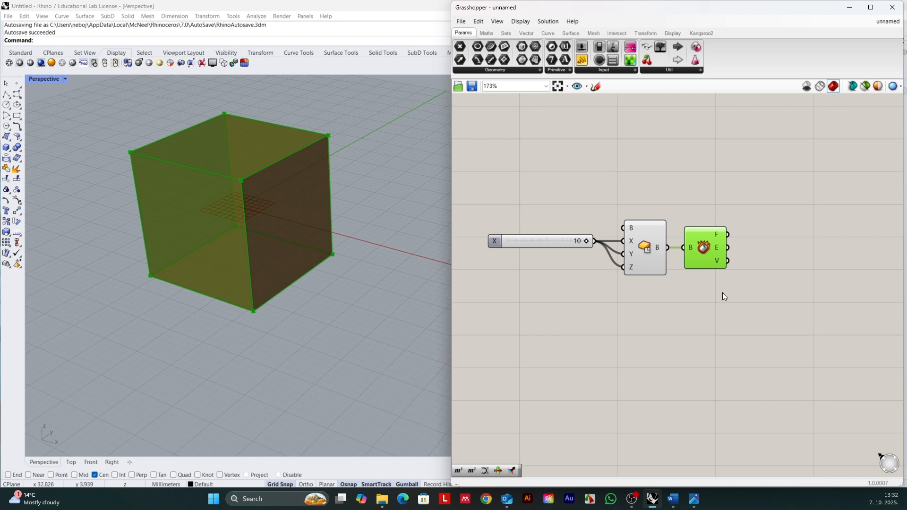
Add an Area component and connect the Deconstruct Brep faces output to its geometry input
double_click(787, 201)
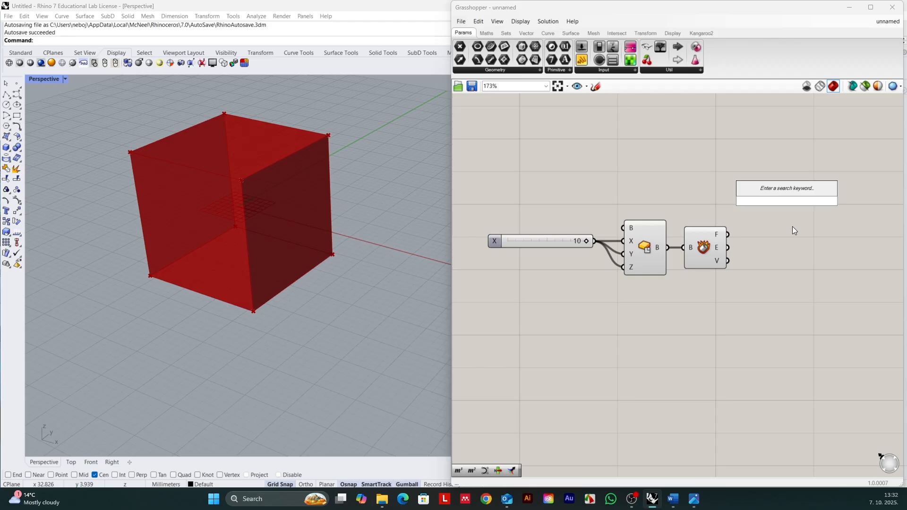
type("area")
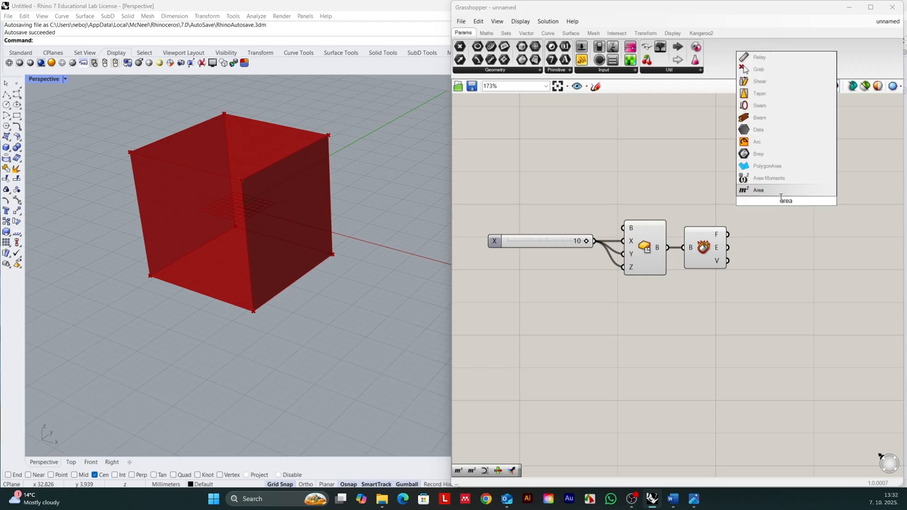
left_click(789, 191)
left_click_drag(796, 197, 798, 219)
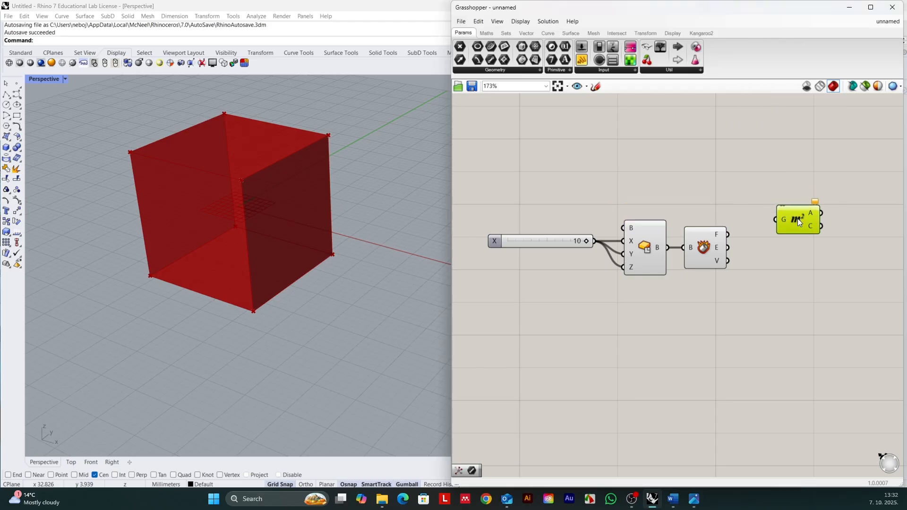
left_click_drag(728, 235, 780, 219)
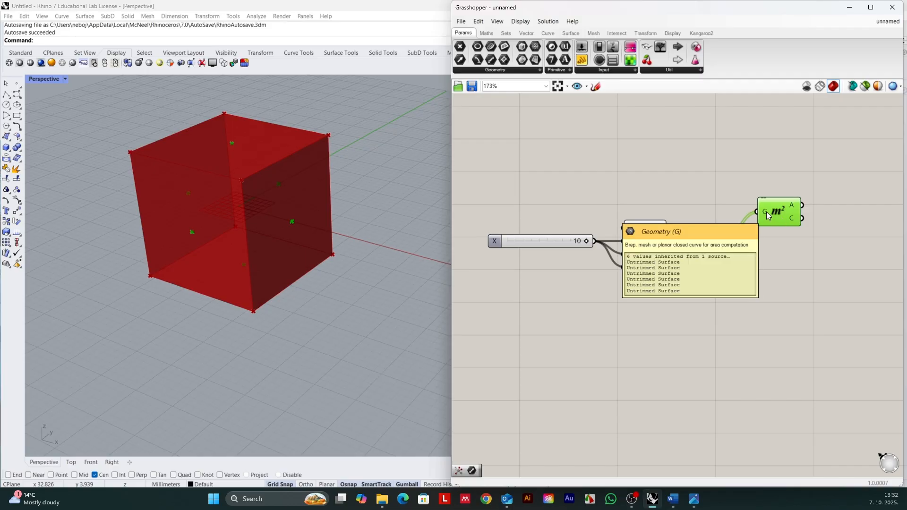
left_click_drag(782, 209, 786, 211)
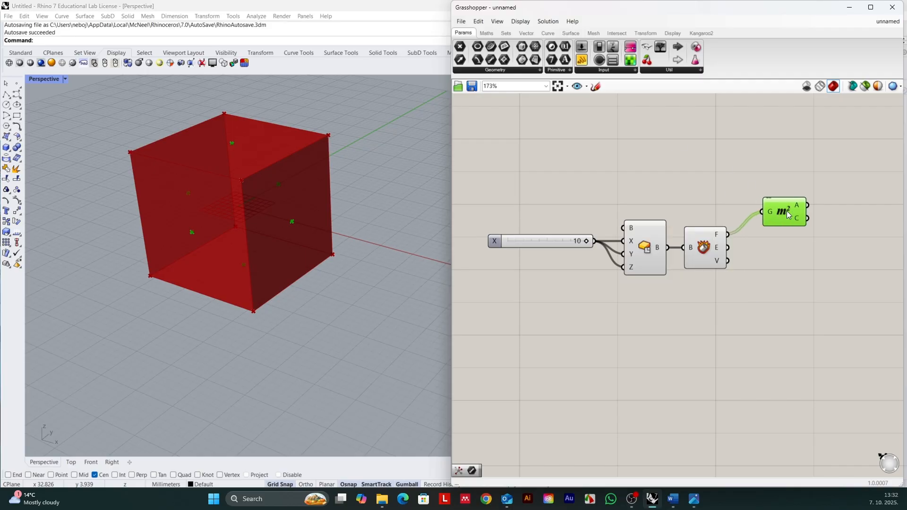
Place a Bifocals component above the graph to label the components with their names
scroll(695, 344, "down", 2)
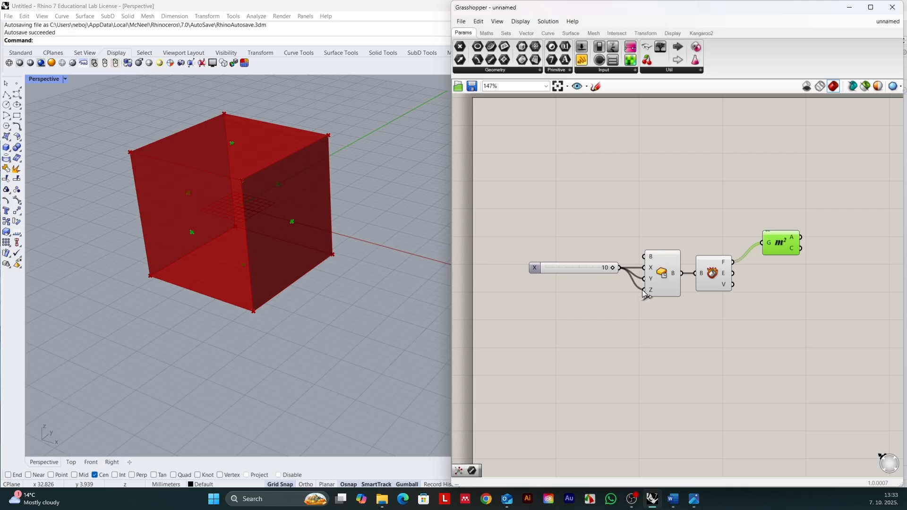
scroll(643, 290, "down", 1)
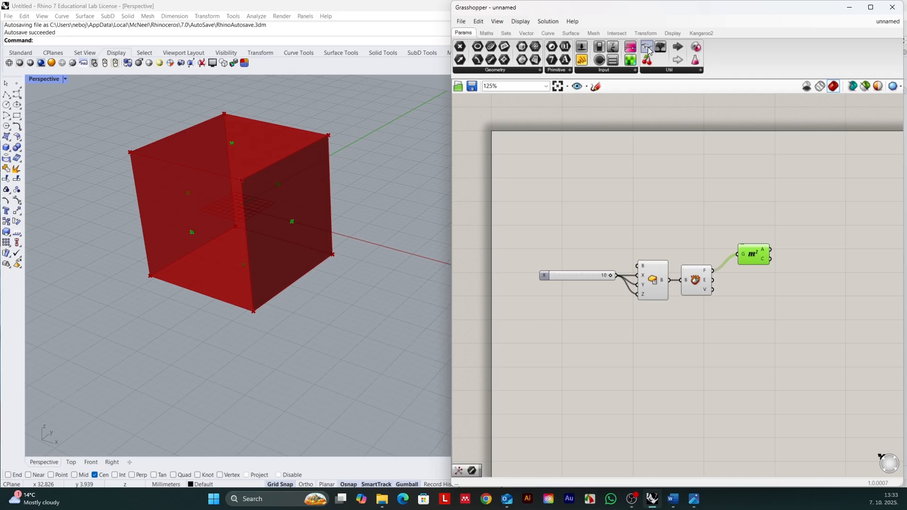
left_click_drag(667, 118, 647, 118)
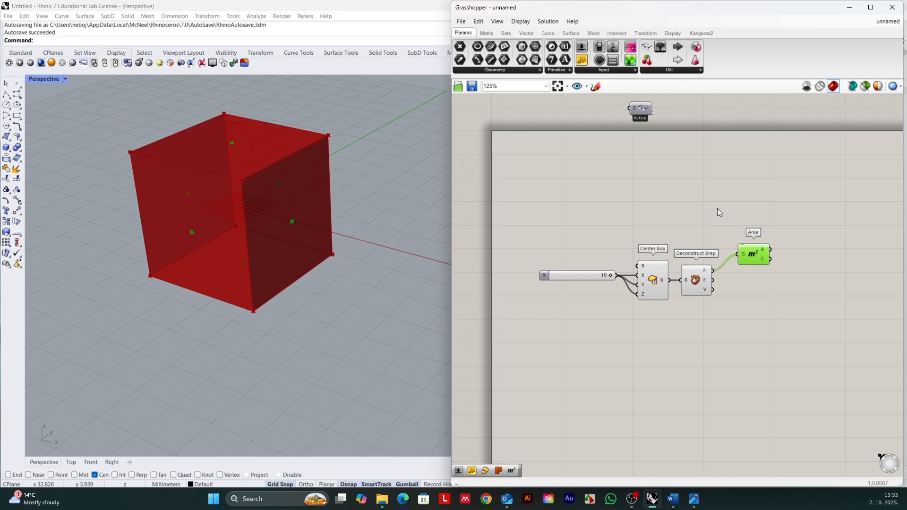
scroll(763, 259, "up", 1)
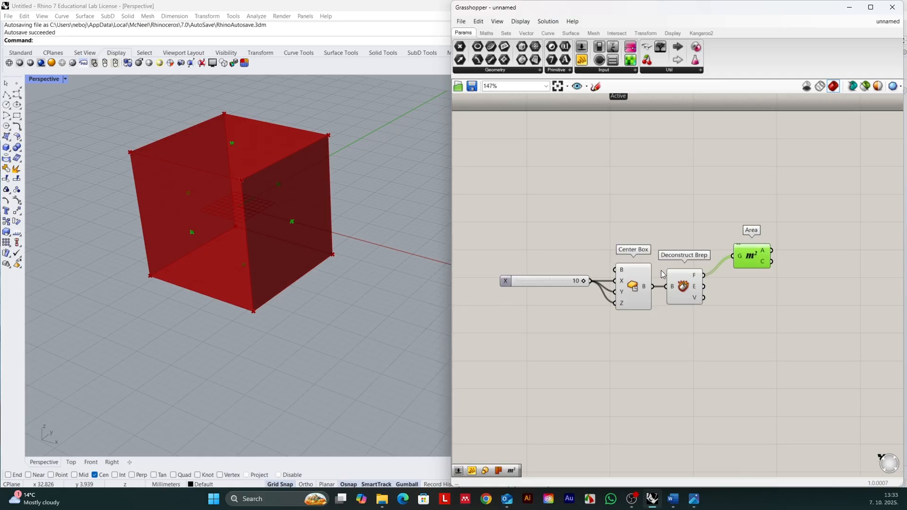
Move the slider beside the Center Box inputs and rename it "Cell Size"
left_click(503, 282)
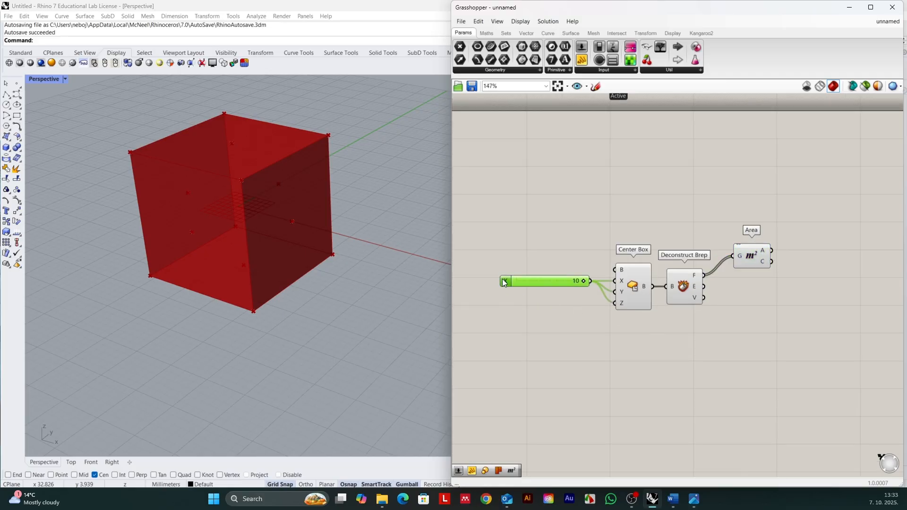
left_click_drag(535, 282, 542, 290)
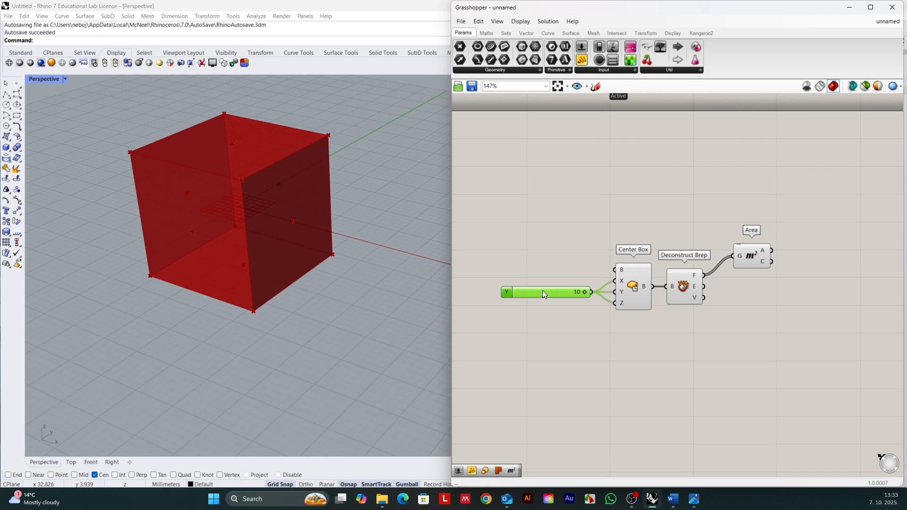
scroll(526, 296, "up", 1)
right_click(520, 290)
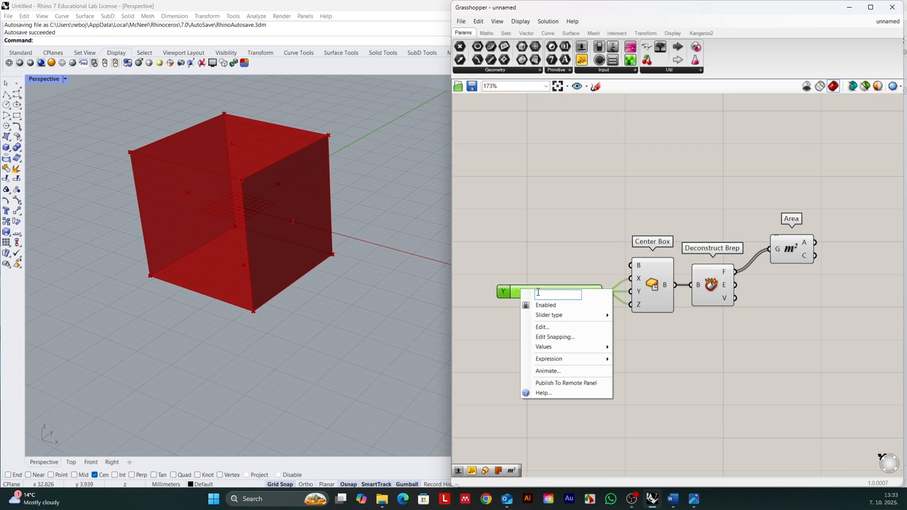
type("Cell Size")
key("Return")
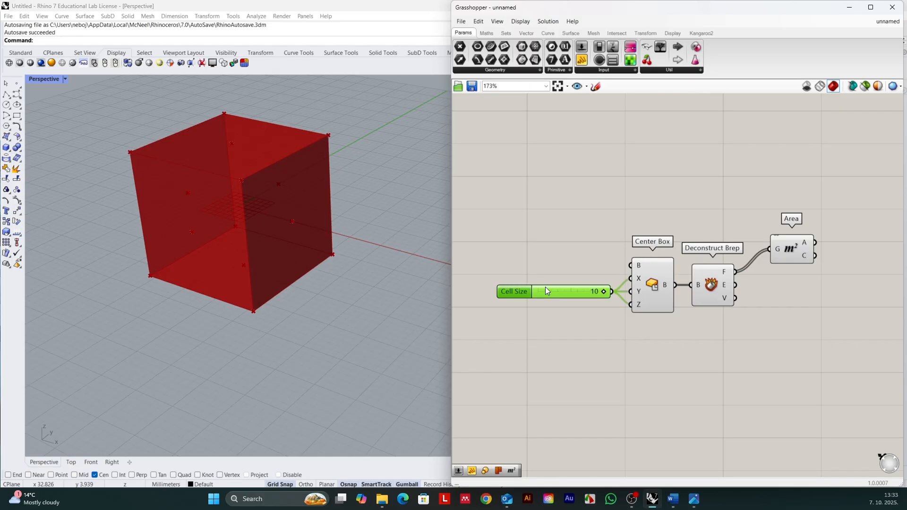
Reposition the Area component slightly above and to the right of Deconstruct Brep
left_click_drag(791, 249, 789, 243)
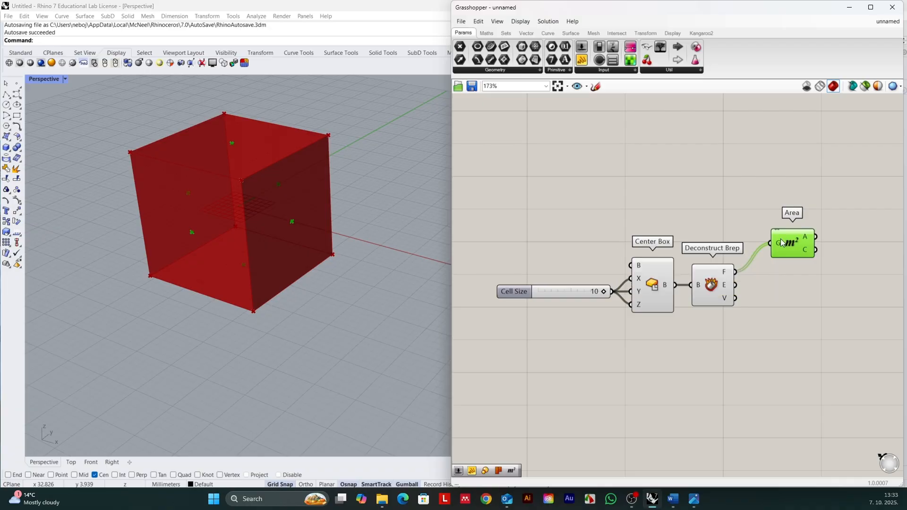
left_click_drag(802, 243, 809, 243)
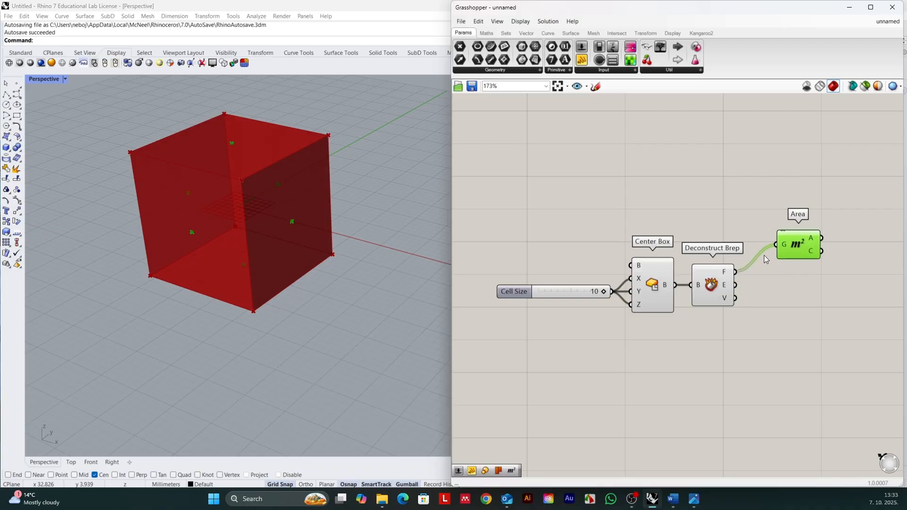
scroll(764, 255, "down", 3)
right_click_drag(765, 255, 667, 227)
scroll(675, 225, "up", 3)
left_click_drag(699, 220, 706, 228)
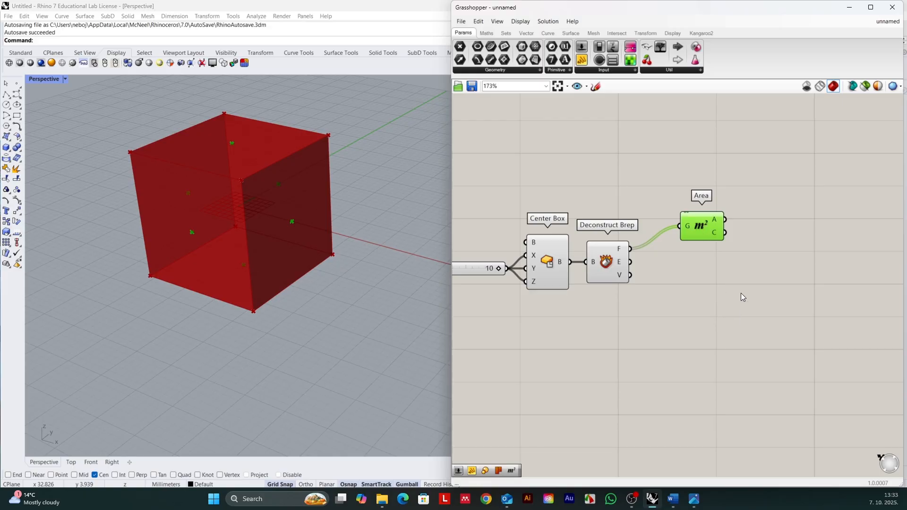
Add a Closest Points component below the Area component and shift Area closer to Deconstruct Brep
double_click(733, 276)
type("clo")
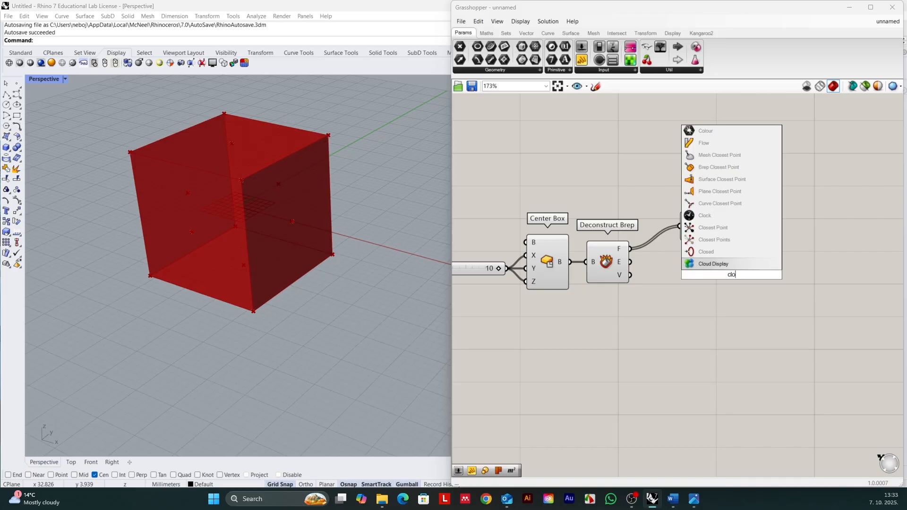
type("se")
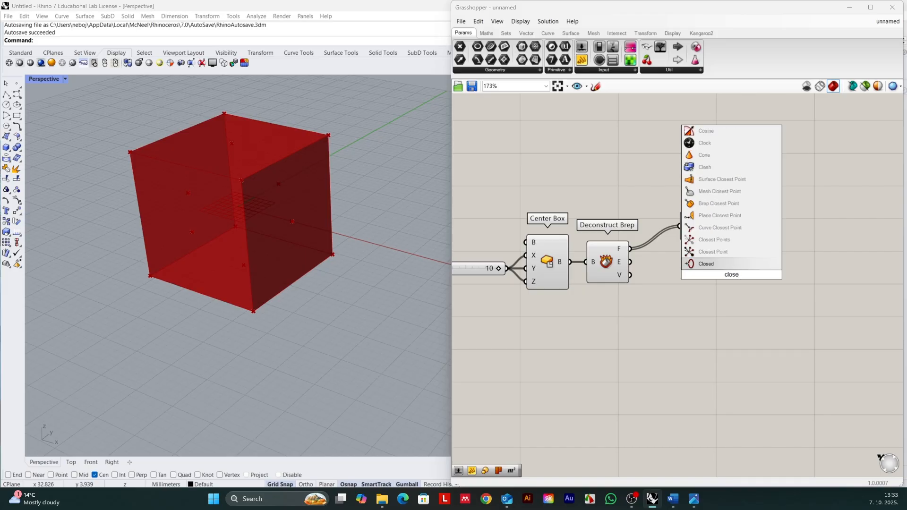
left_click(722, 239)
left_click_drag(736, 279, 741, 318)
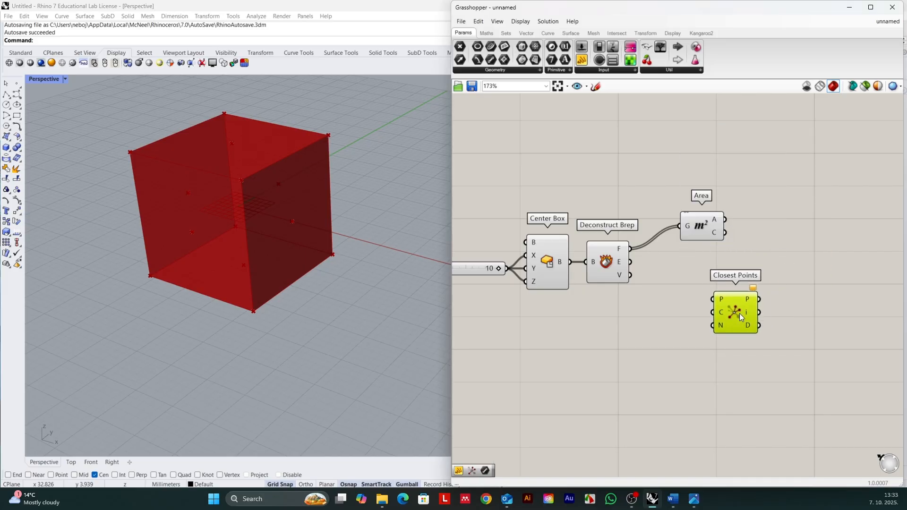
left_click_drag(702, 215, 683, 218)
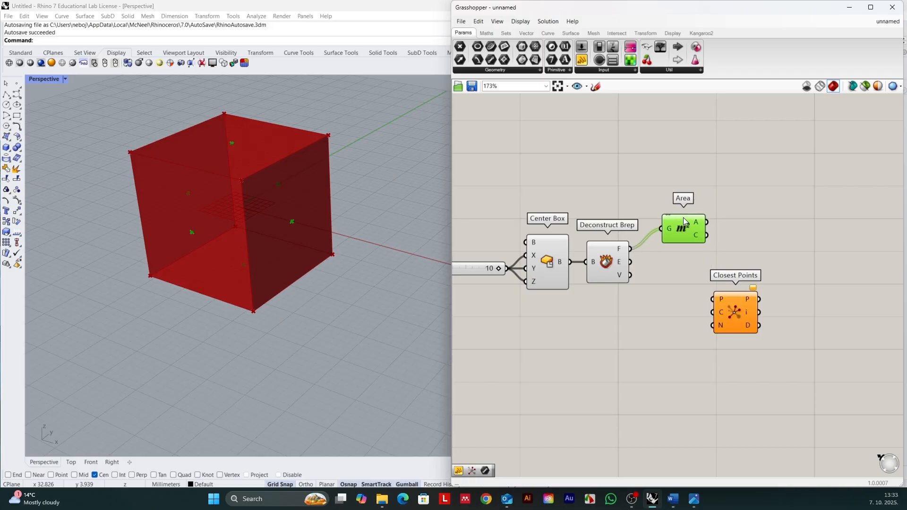
Connect the Deconstruct Brep vertices output to the Closest Points P input and the Area centroid output to its C input
left_click_drag(738, 309, 770, 311)
left_click_drag(632, 276, 767, 288)
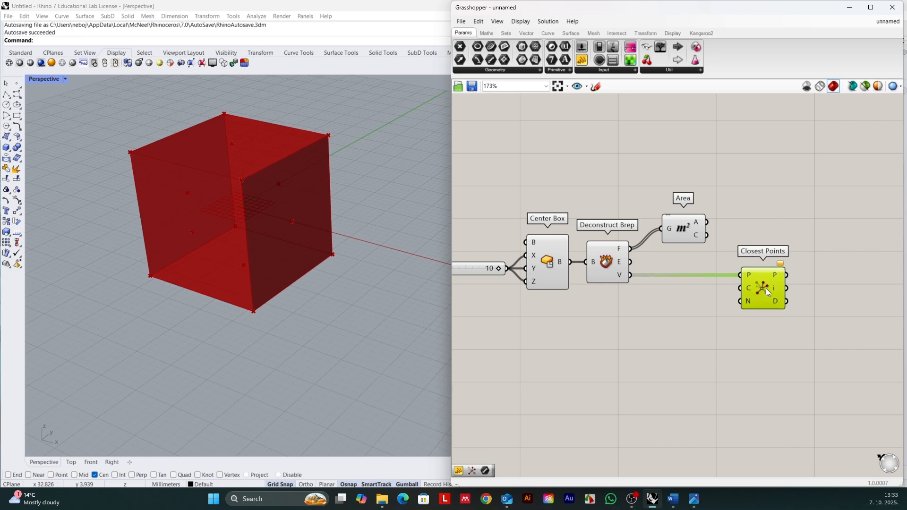
left_click_drag(707, 235, 759, 288)
Add a panel containing 3 and connect it to the N input of Closest Points
double_click(699, 307)
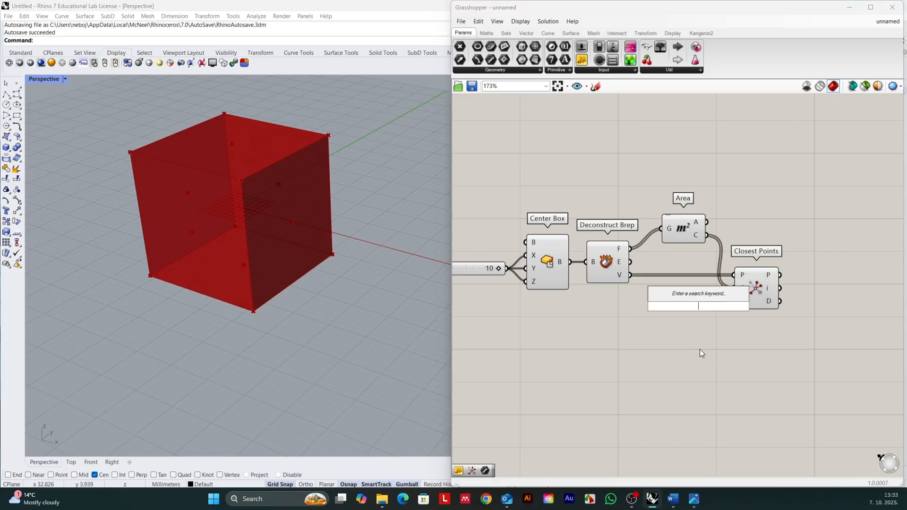
type("\"")
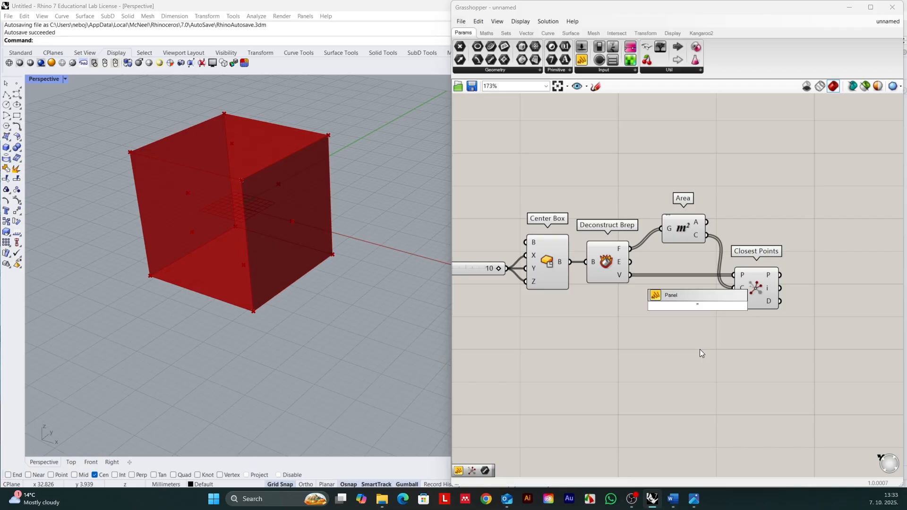
type("3")
key("Return")
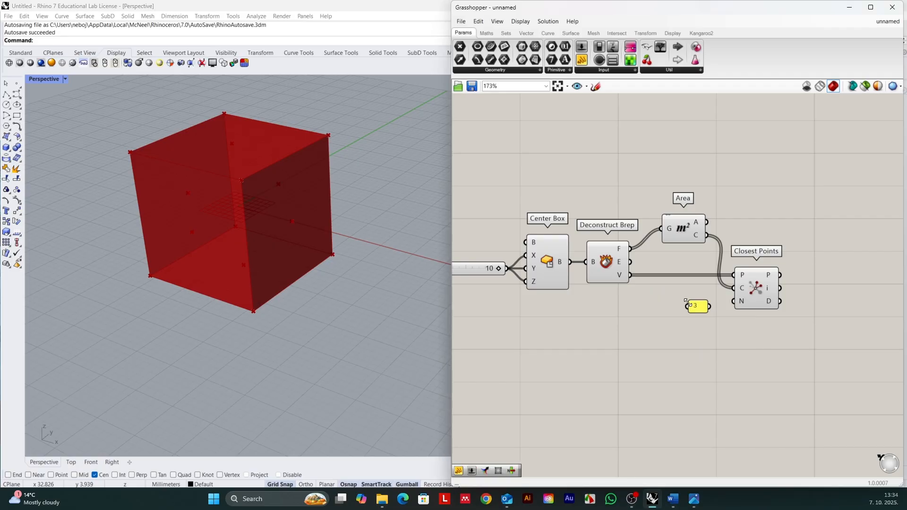
mouse_move(710, 306)
left_mouse_down()
mouse_move(733, 302)
mouse_move(700, 307)
left_mouse_up()
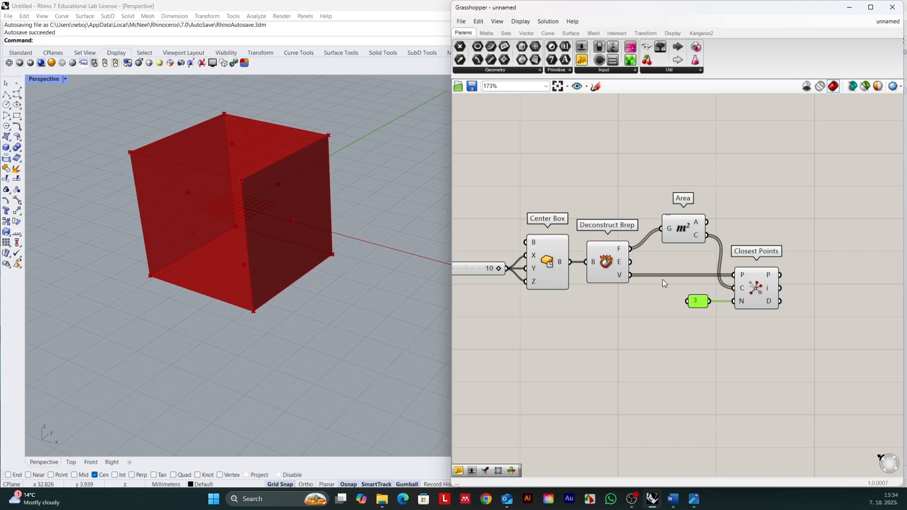
left_click(757, 291)
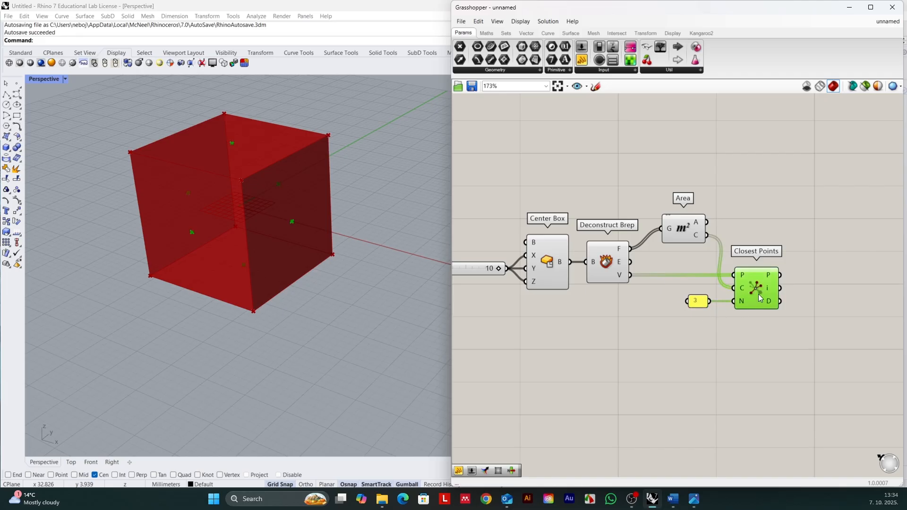
left_click_drag(756, 289, 754, 289)
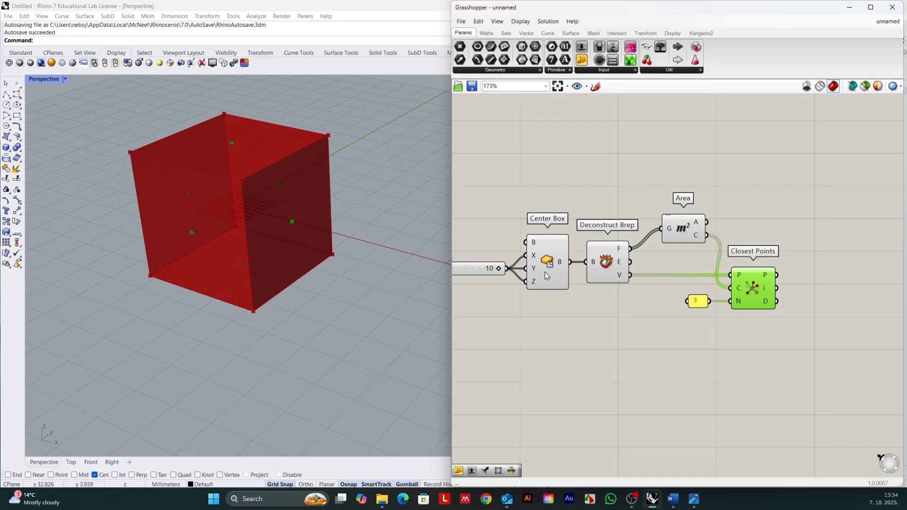
Add a two-point Line component, with A and B inputs, beside the Closest Points component
scroll(545, 276, "down", 2)
scroll(739, 285, "up", 2)
double_click(750, 292)
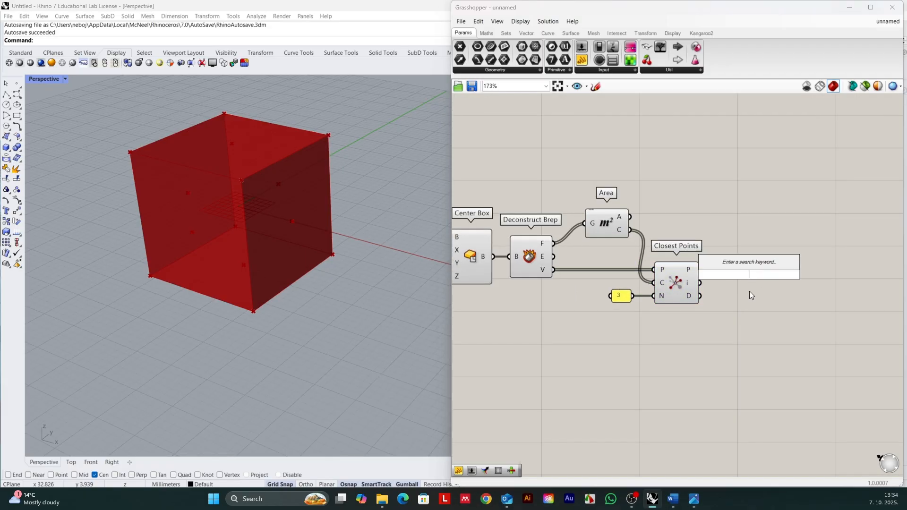
type("line")
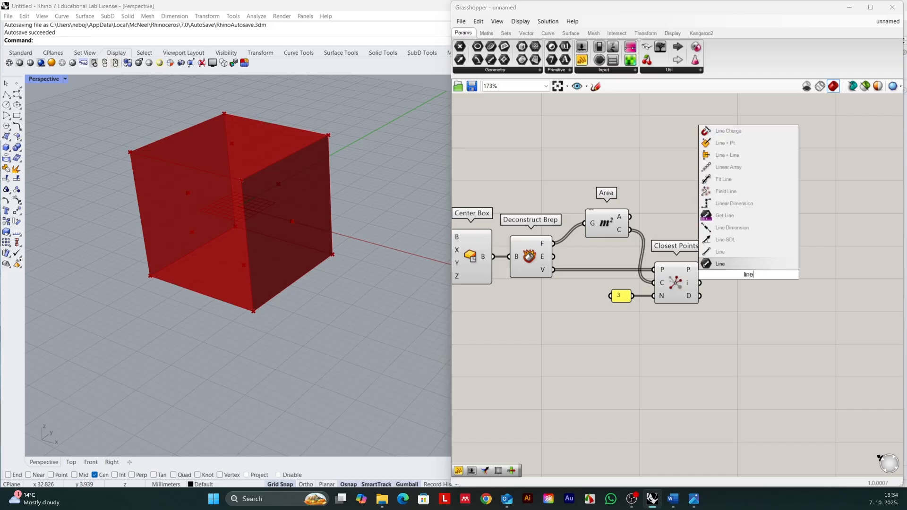
left_click(728, 251)
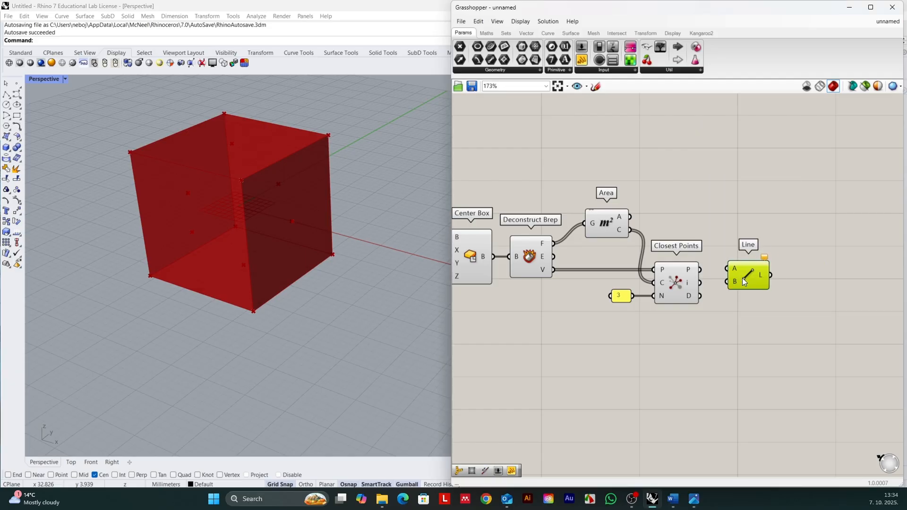
Turn off the viewport preview of the Center Box and Deconstruct Brep components
scroll(842, 269, "down", 2)
scroll(692, 265, "up", 2)
left_click(583, 256)
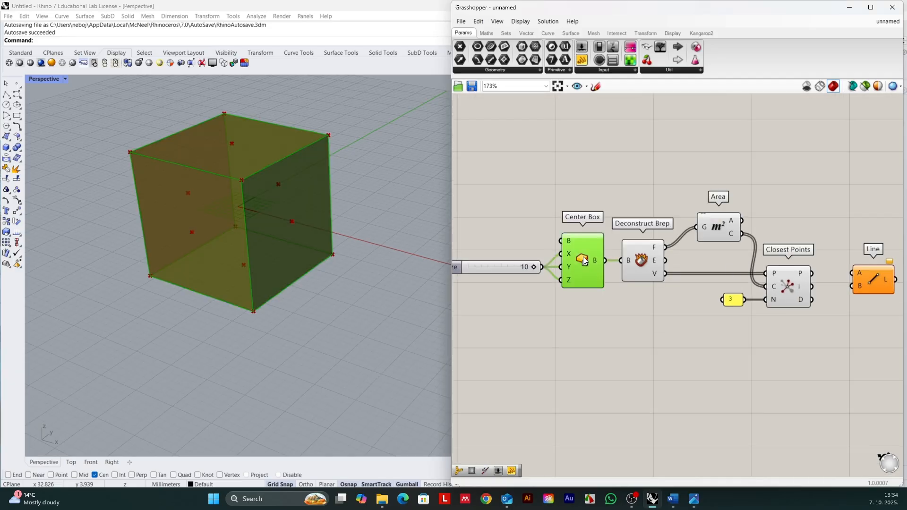
middle_click(582, 253)
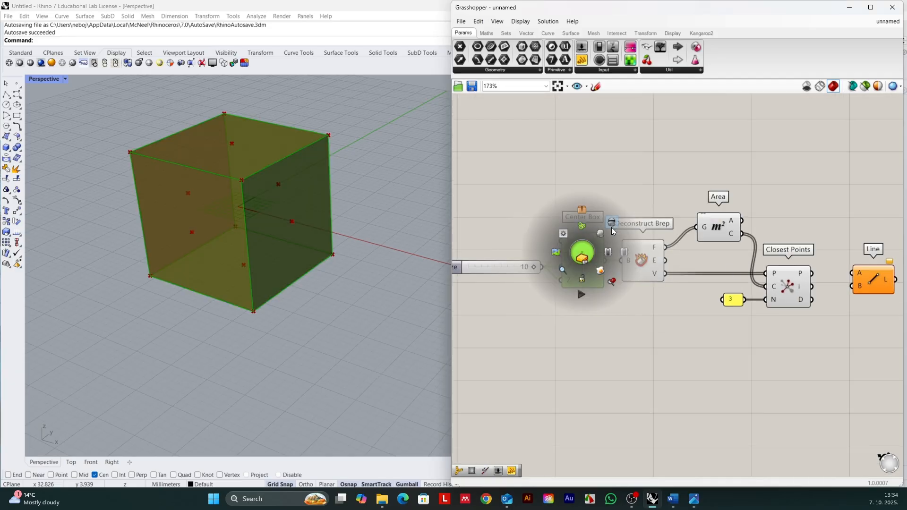
left_click(628, 261)
left_click(637, 258)
middle_click(636, 258)
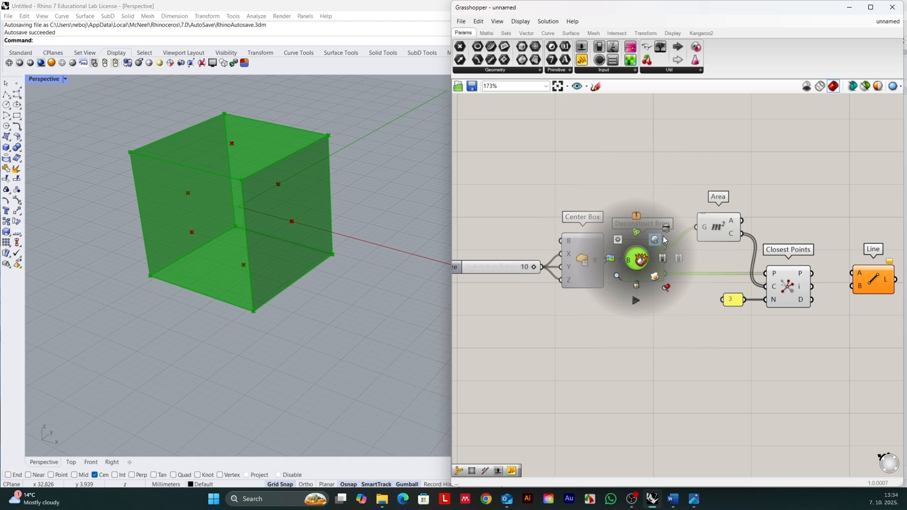
left_click(664, 240)
right_click_drag(629, 259, 563, 259)
Place Line below Closest Points, connecting the Closest Points P output to its A input and the Deconstruct Brep vertices to its B input
left_click(806, 281)
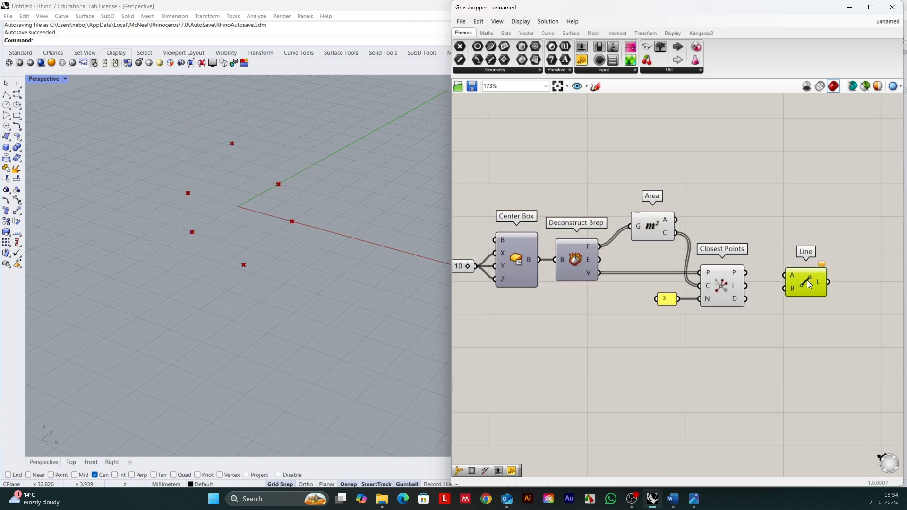
left_click_drag(807, 280, 809, 278)
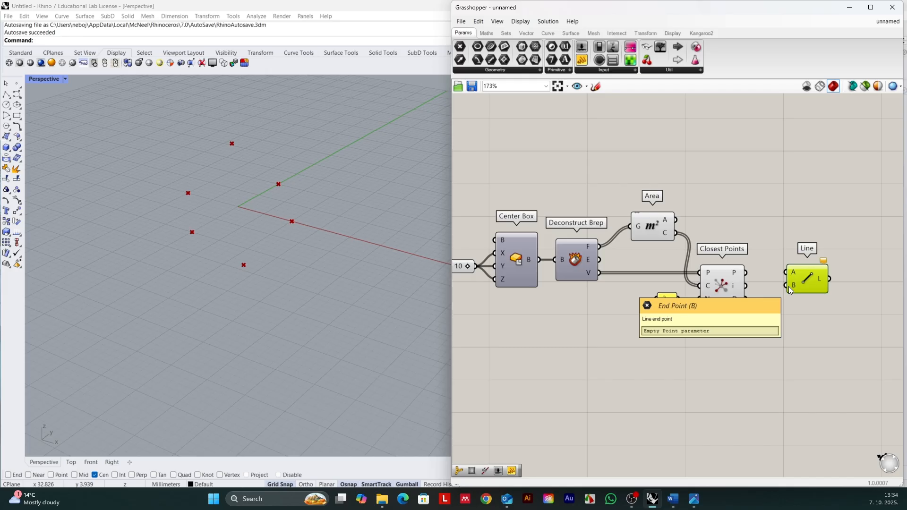
scroll(789, 286, "up", 1)
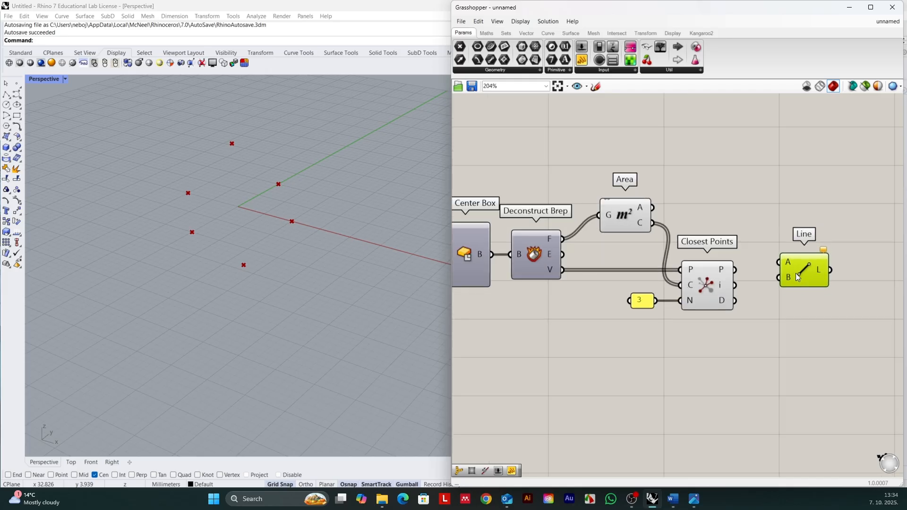
left_click_drag(796, 274, 780, 310)
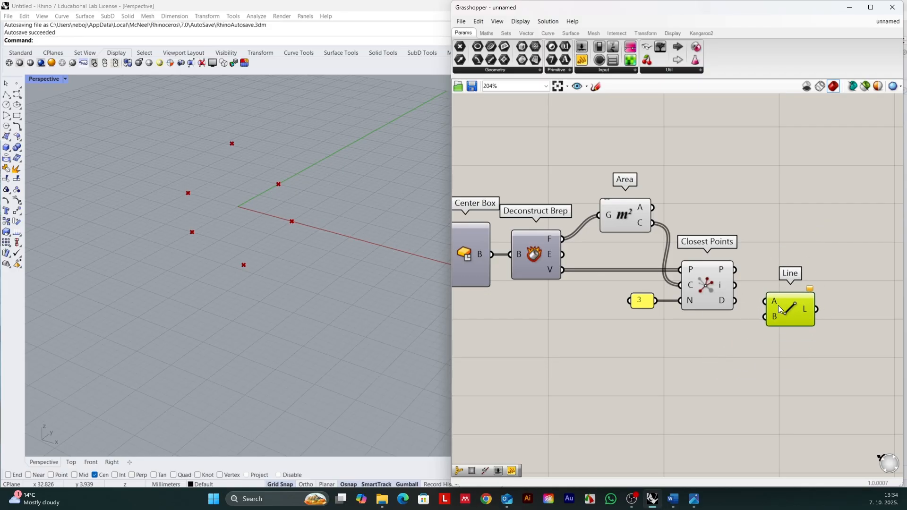
mouse_move(719, 271)
left_click_drag(789, 315, 791, 339)
left_click_drag(564, 271, 796, 341)
Insert a Relay into the wire from the vertices output to the Line B input and place it below Deconstruct Brep
left_click(702, 330)
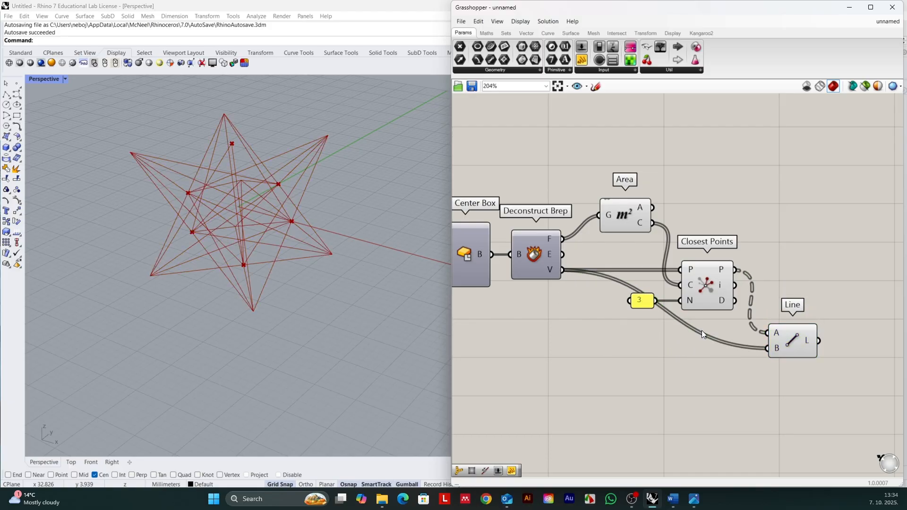
double_click(701, 332)
left_click_drag(702, 332, 612, 349)
scroll(608, 322, "down", 1)
Highlight the Line component's preview and examine how its lines connect the box vertices to the face centroids
left_click(762, 341)
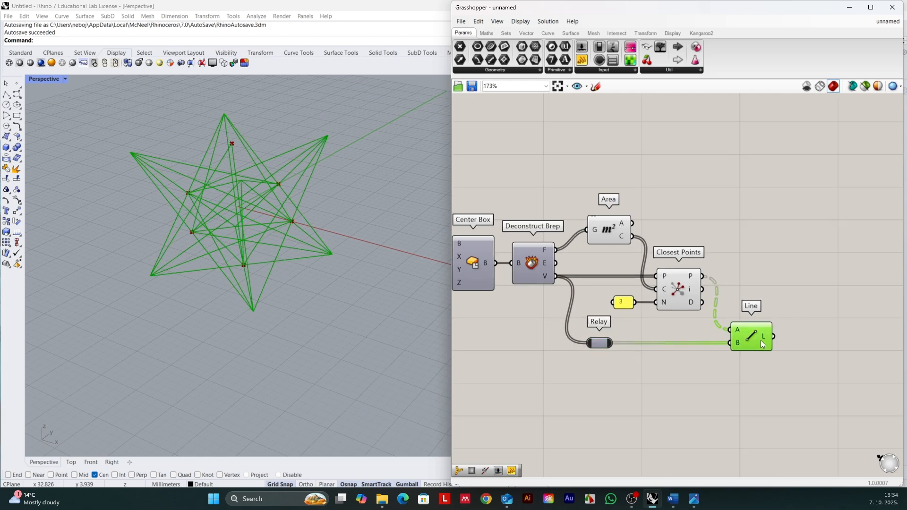
scroll(714, 266, "down", 2)
scroll(743, 325, "up", 2)
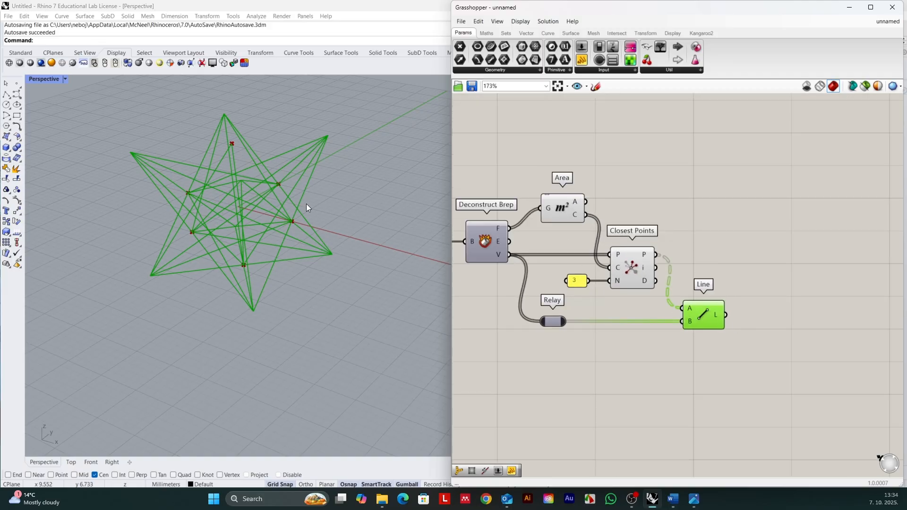
right_click_drag(310, 208, 265, 206)
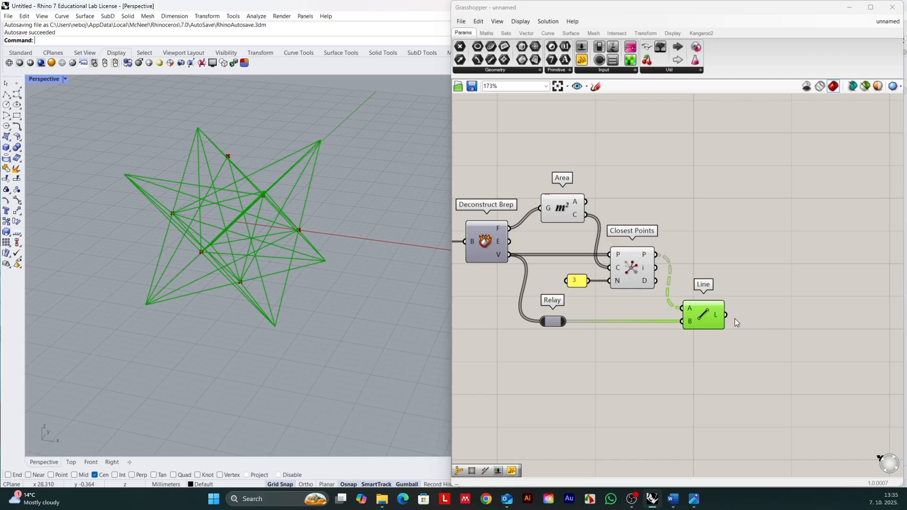
scroll(700, 310, "up", 2)
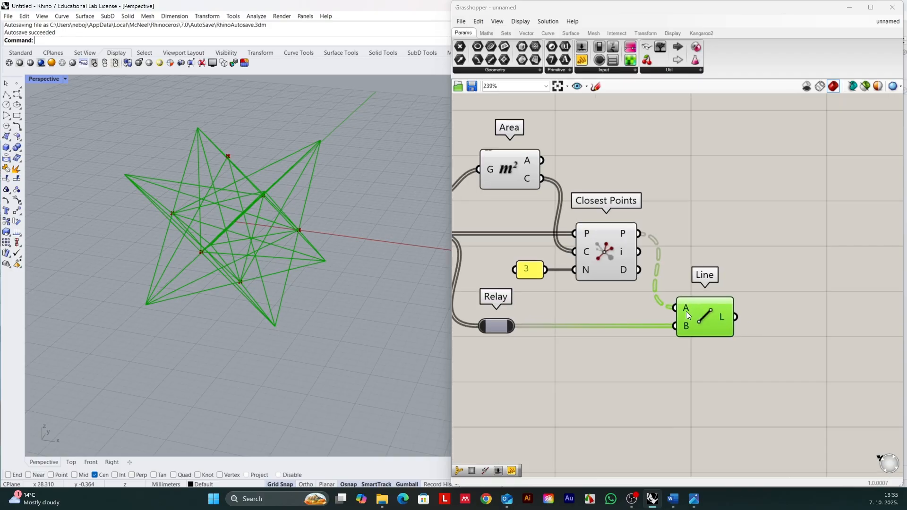
left_click_drag(707, 320, 715, 319)
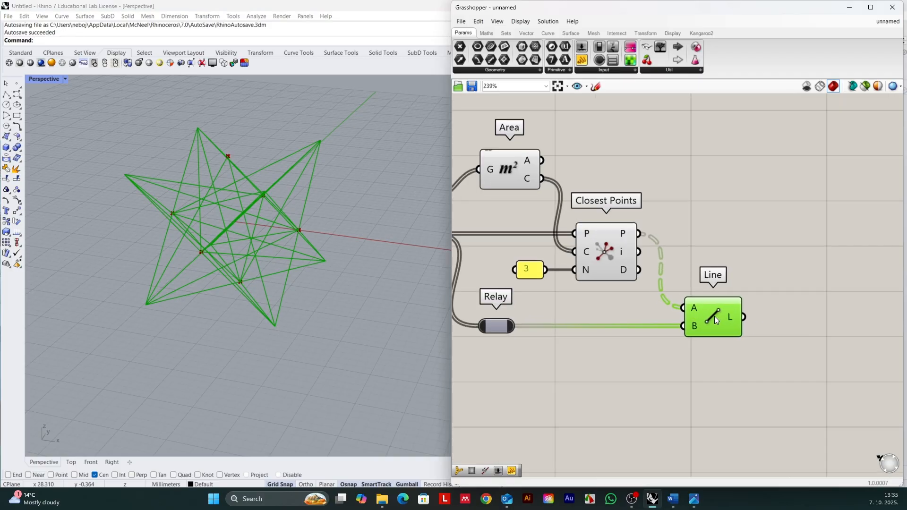
Try grafting the A input of the Line component and remove that graft again
scroll(693, 313, "up", 1)
right_click(693, 306)
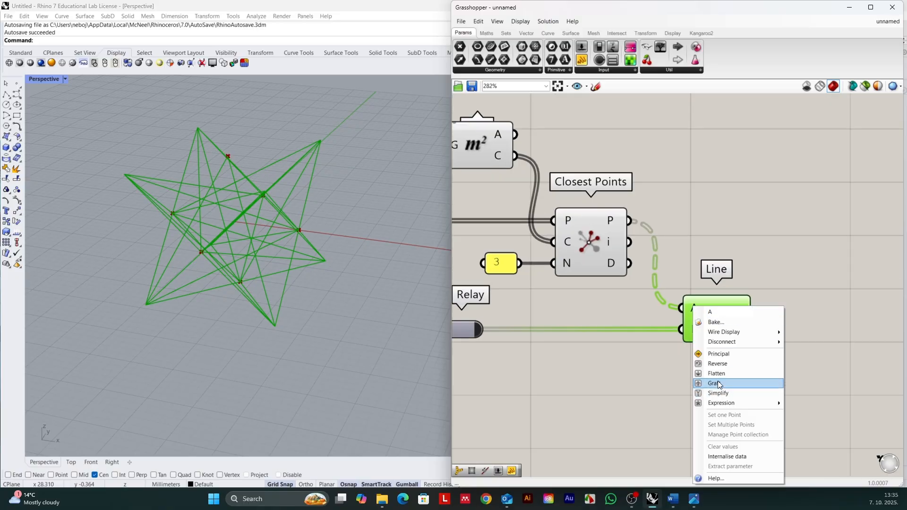
left_click(671, 390)
left_click_drag(712, 313, 719, 314)
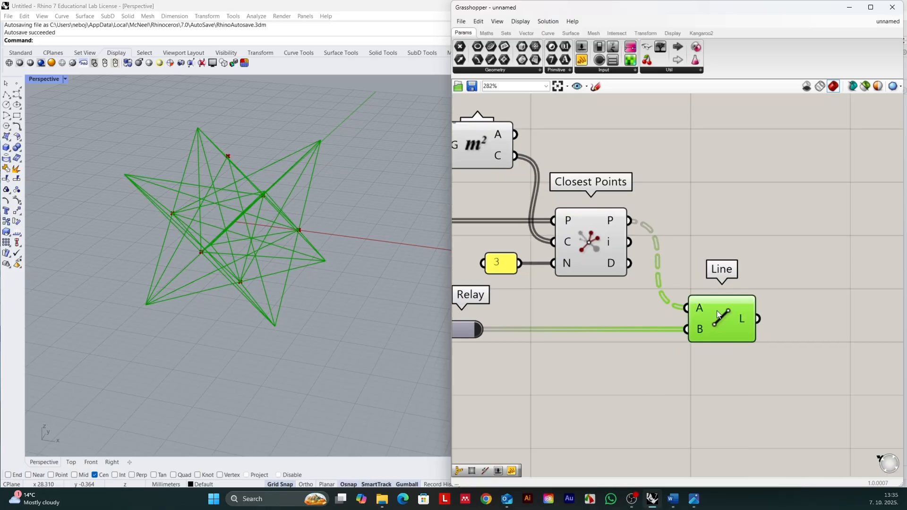
right_click(702, 308)
left_click(726, 381)
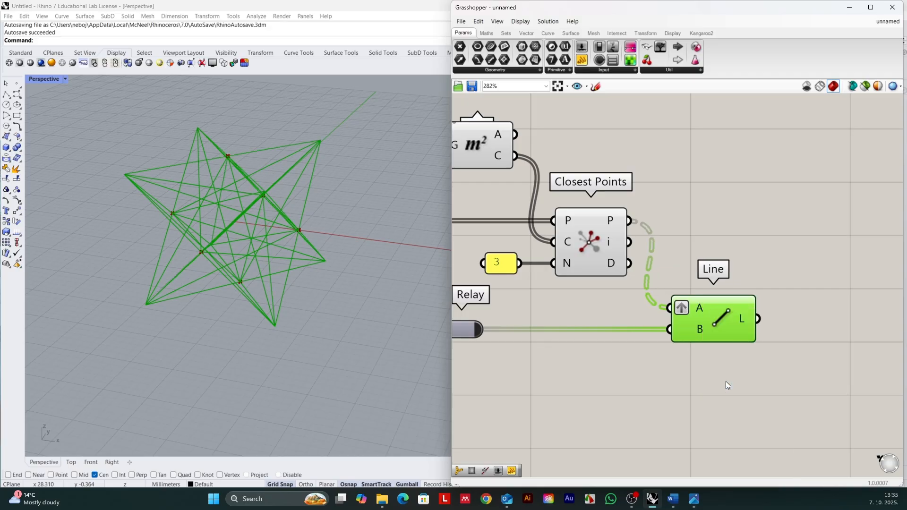
right_click(684, 307)
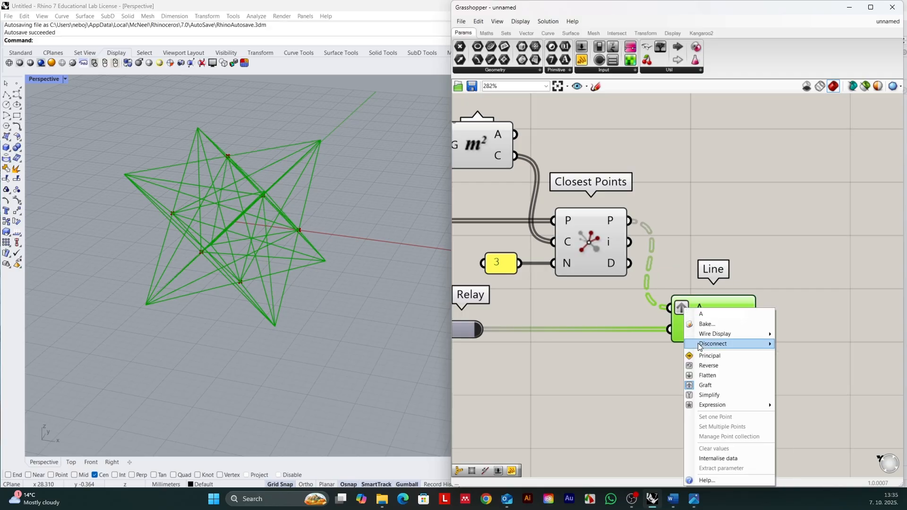
left_click(700, 381)
Graft the B input of the Line component so each vertex connects only to its own closest face centroids
right_click(702, 334)
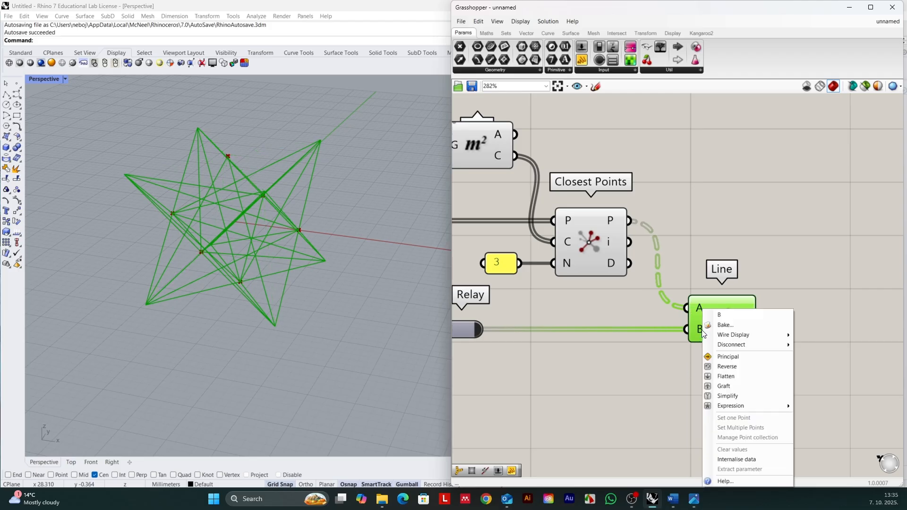
left_click(724, 386)
mouse_move(374, 265)
right_mouse_down()
mouse_move(407, 262)
mouse_move(335, 289)
mouse_move(353, 265)
mouse_move(365, 262)
mouse_move(367, 278)
mouse_move(346, 303)
mouse_move(386, 267)
mouse_move(358, 265)
right_mouse_up()
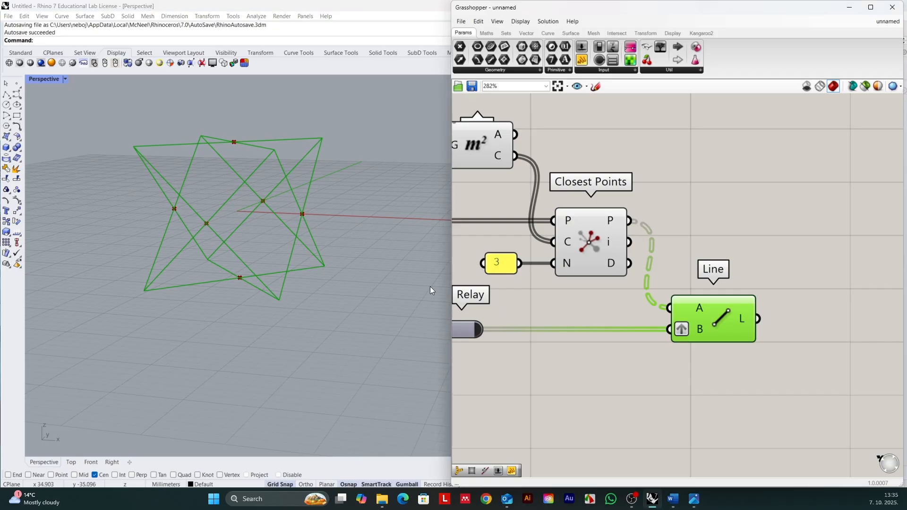
right_click_drag(430, 286, 205, 258)
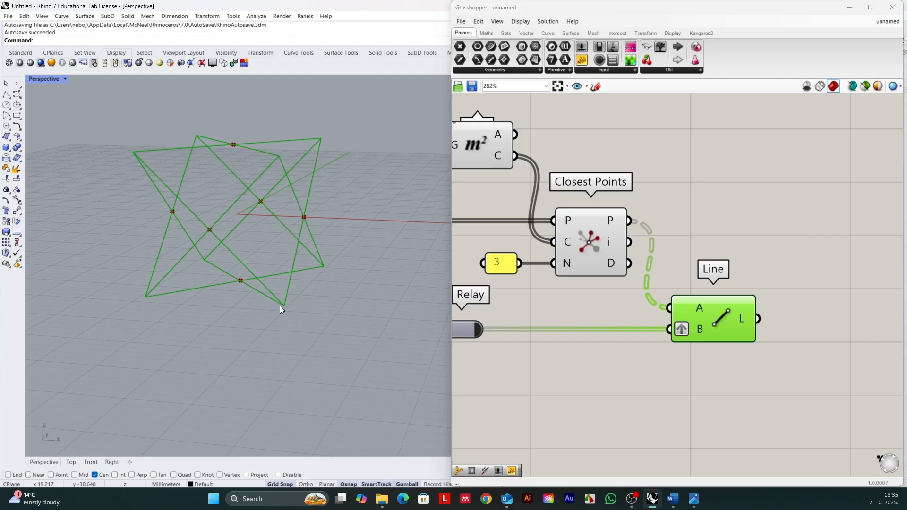
right_click_drag(241, 141, 213, 159)
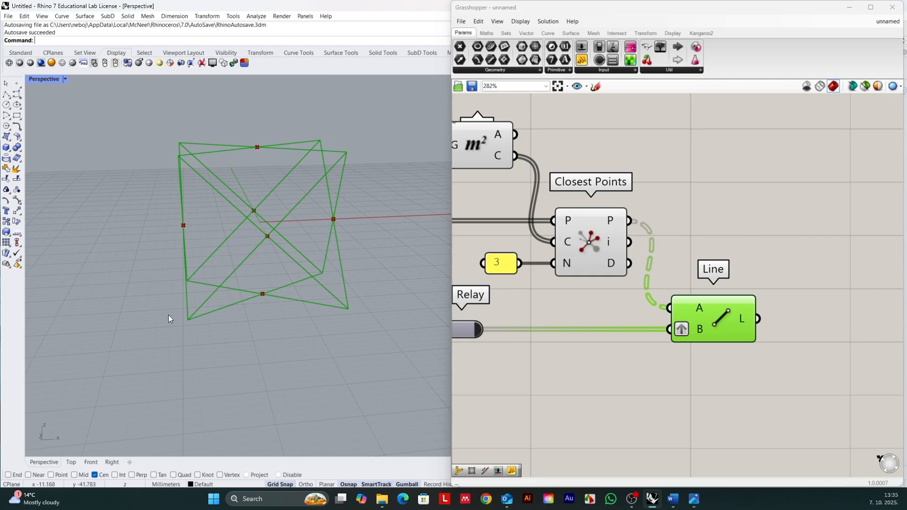
mouse_move(168, 315)
right_mouse_down()
mouse_move(175, 305)
mouse_move(161, 309)
right_mouse_up()
Add a Box Corners component and place it below the Relay
scroll(798, 254, "down", 3)
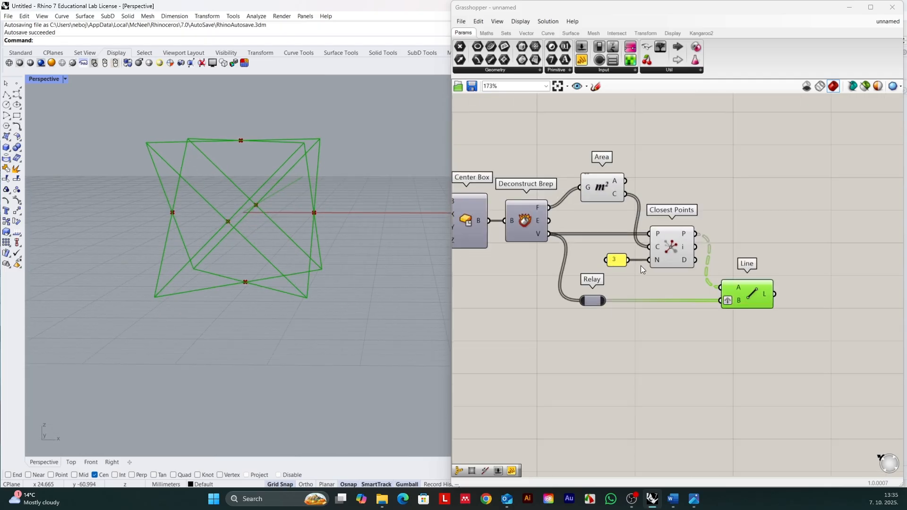
scroll(641, 265, "up", 2)
left_click(586, 313)
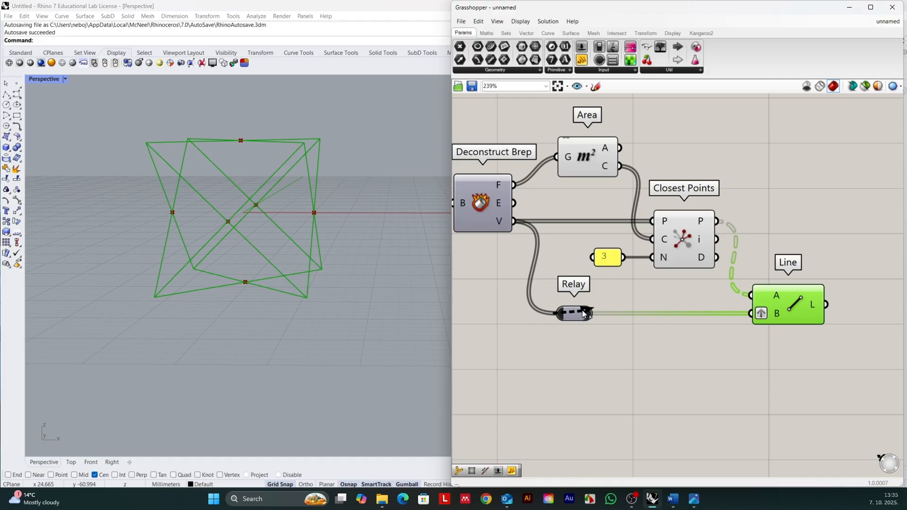
double_click(573, 348)
type("box")
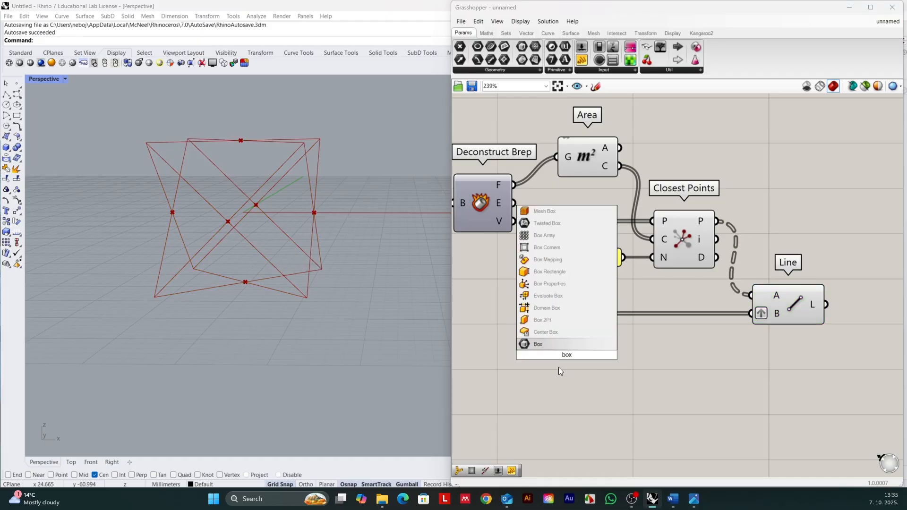
left_click(562, 246)
left_click_drag(558, 347, 563, 413)
scroll(580, 373, "down", 2)
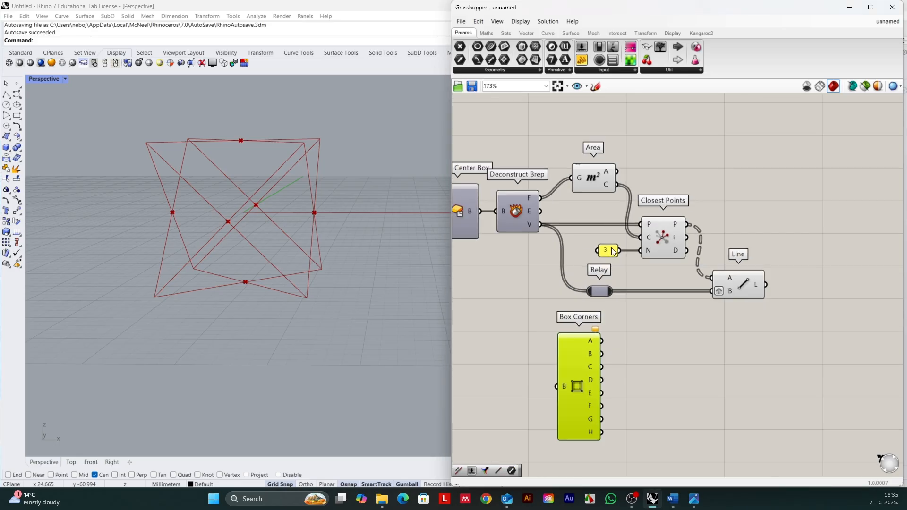
scroll(699, 297, "down", 2)
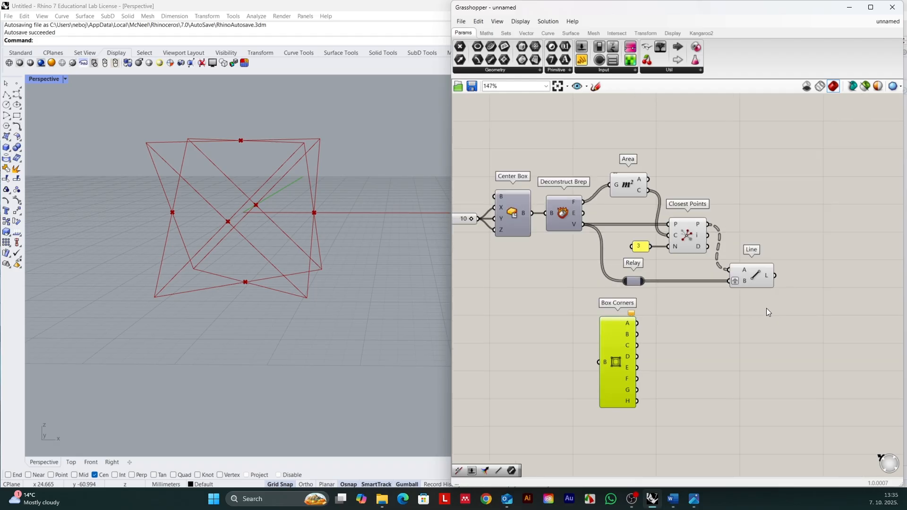
Connect the Deconstruct Brep edges output to the B input of Box Corners and check the corner points
scroll(571, 240, "up", 1)
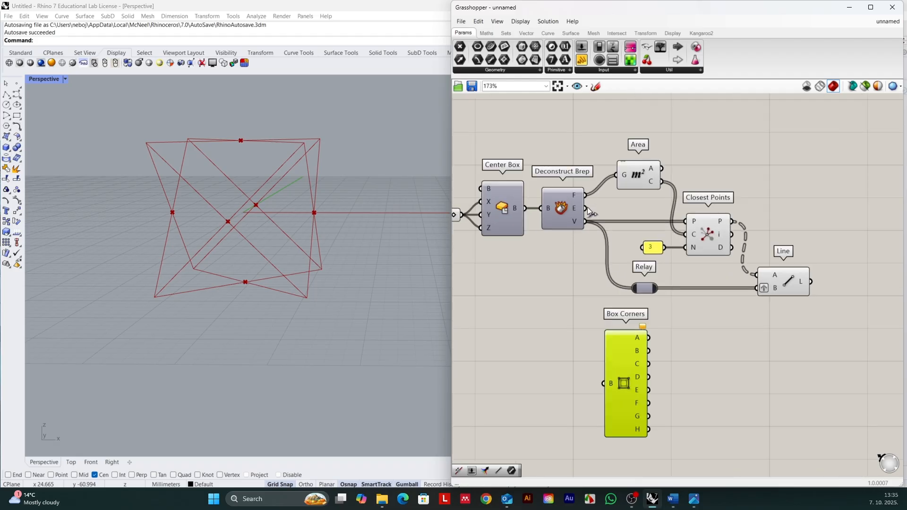
left_click_drag(585, 208, 668, 381)
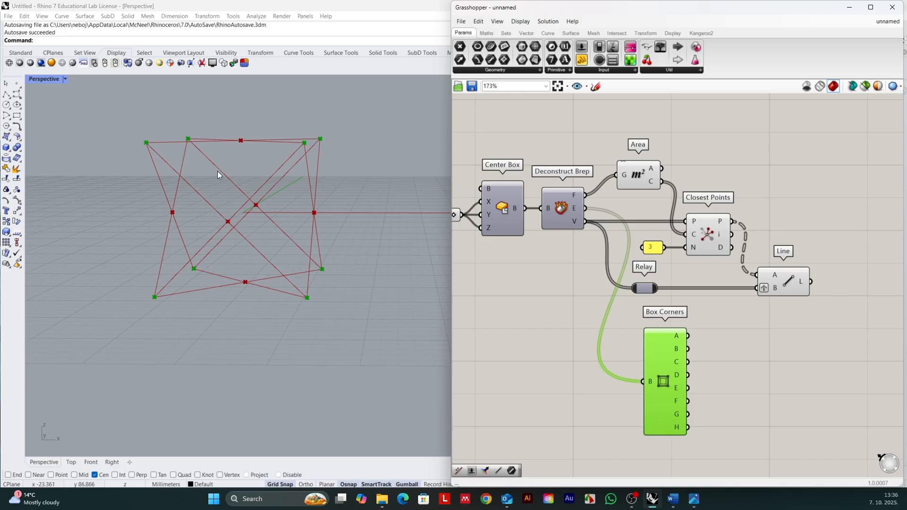
right_click_drag(217, 171, 162, 166)
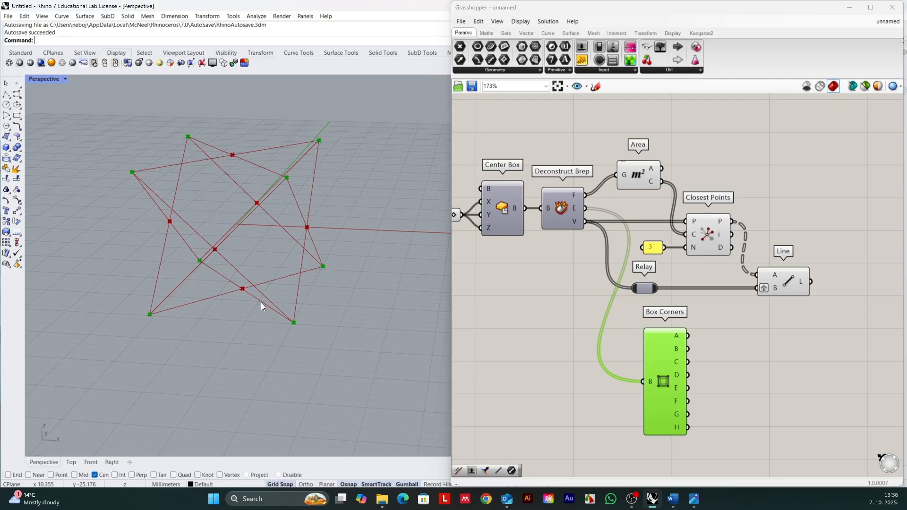
mouse_move(237, 277)
right_mouse_down()
mouse_move(223, 254)
mouse_move(218, 206)
mouse_move(232, 261)
right_mouse_up()
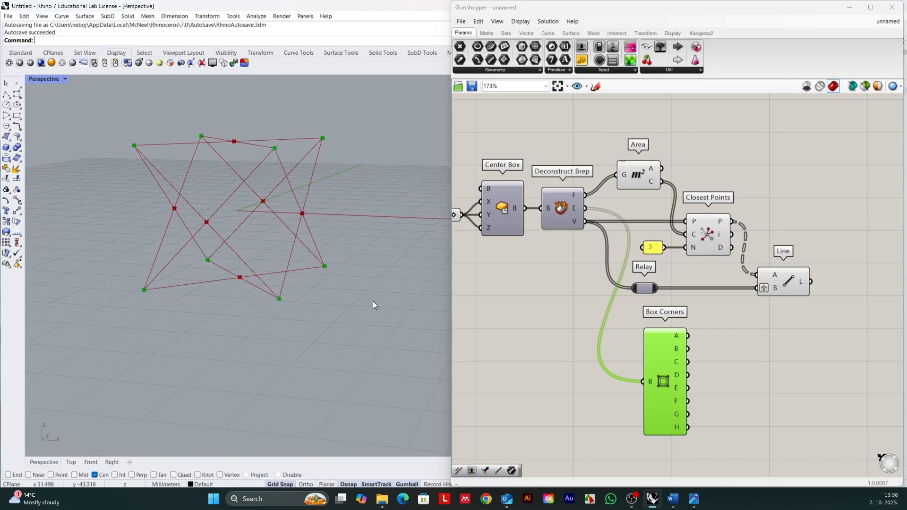
Add a second two-point Line component beside Box Corners, connecting corner A to its A input and corner E to its B input
double_click(747, 365)
type("lise")
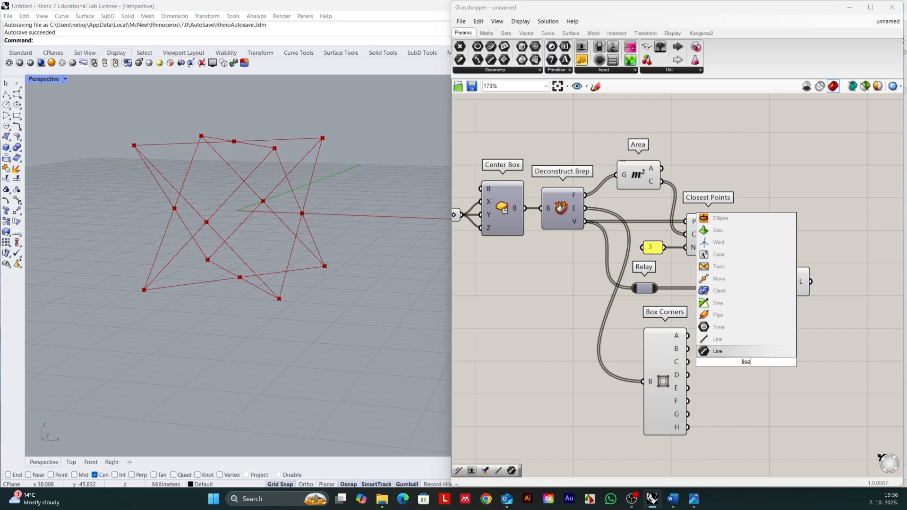
left_click(731, 341)
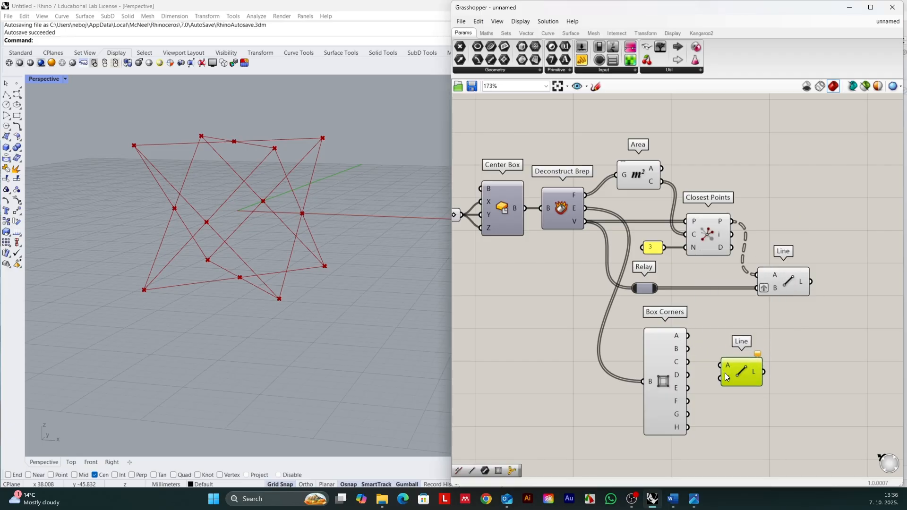
left_click_drag(727, 376, 739, 347)
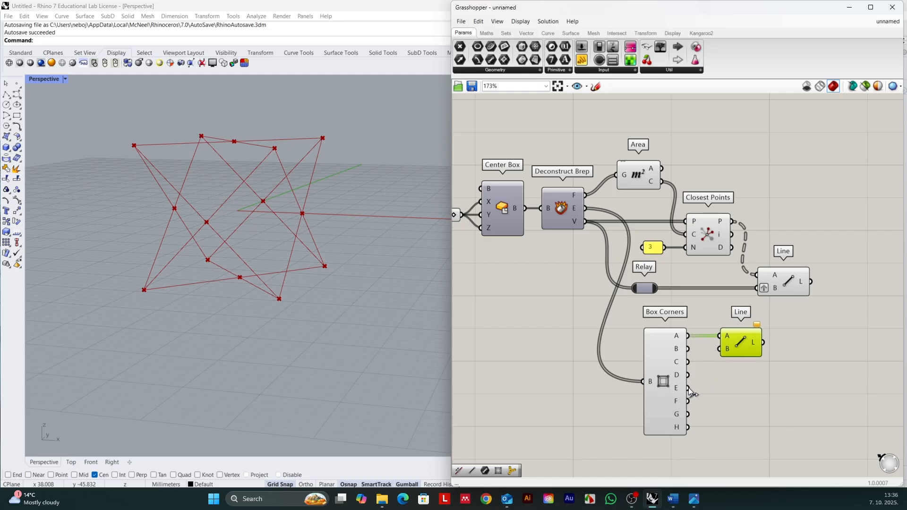
left_click_drag(688, 388, 746, 346)
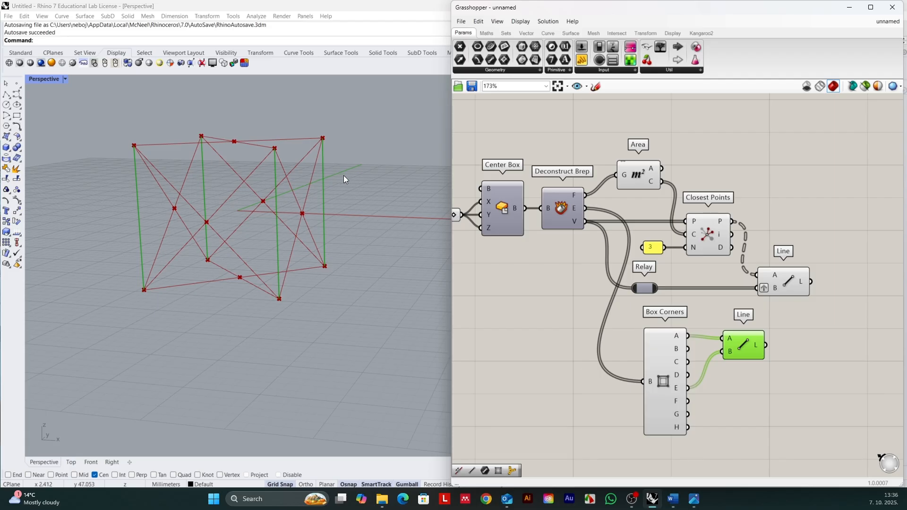
right_click_drag(344, 175, 310, 217)
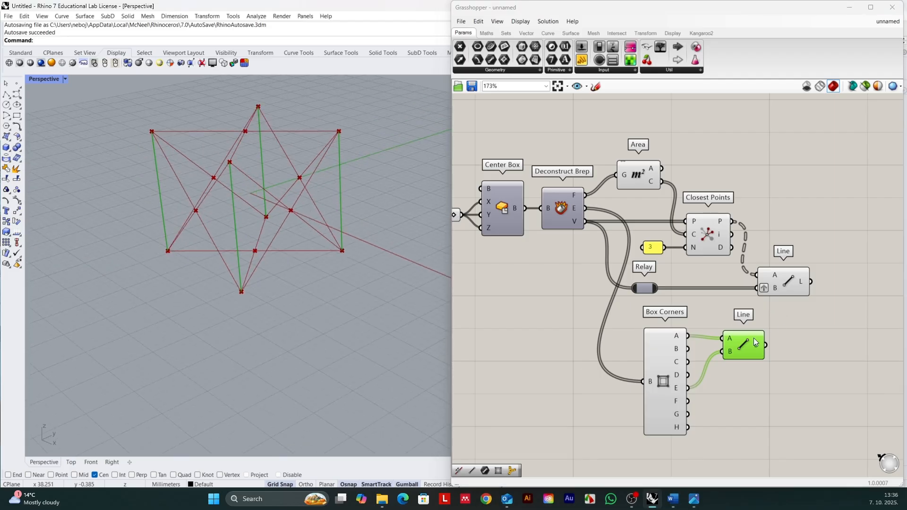
left_click_drag(753, 339, 780, 339)
scroll(649, 272, "down", 3)
scroll(725, 313, "up", 3)
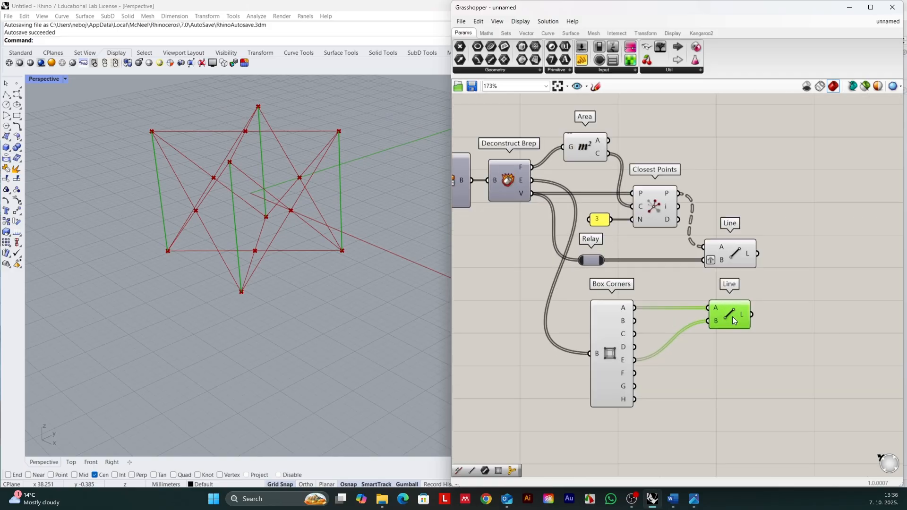
scroll(803, 296, "up", 1)
scroll(770, 271, "down", 1)
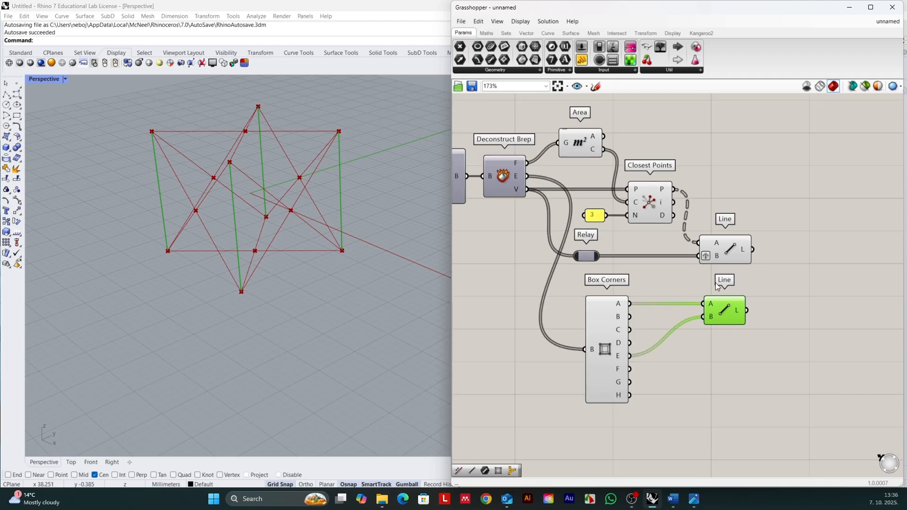
Check the previews of both Line components and add a Join Curves component beside them
left_click(732, 251)
scroll(668, 245, "up", 1)
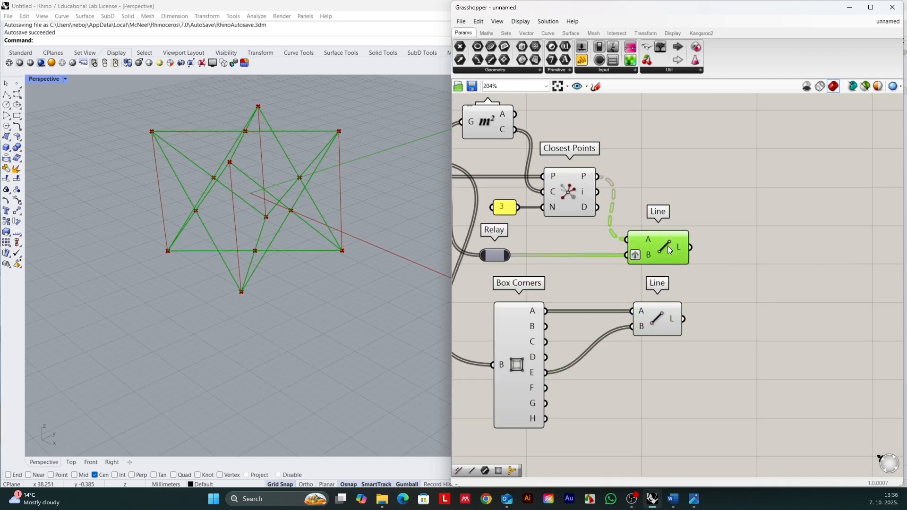
left_click(679, 313)
double_click(756, 286)
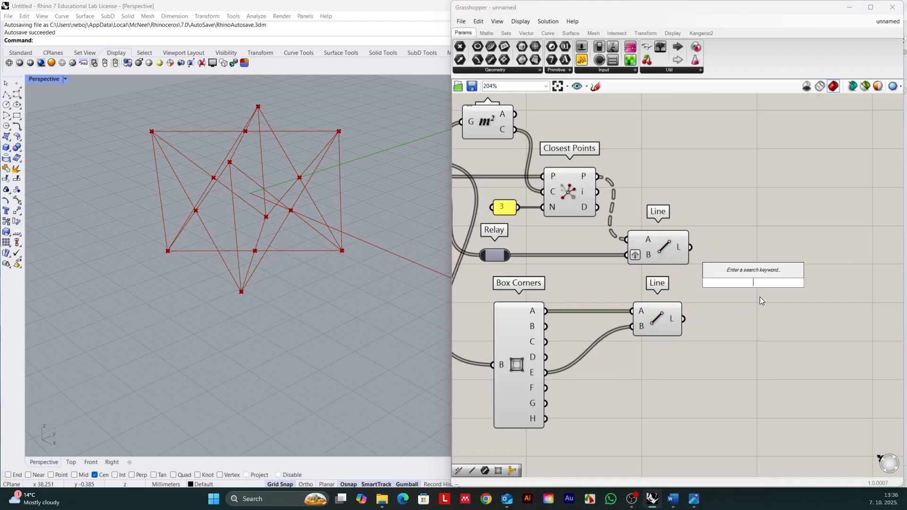
type("jo")
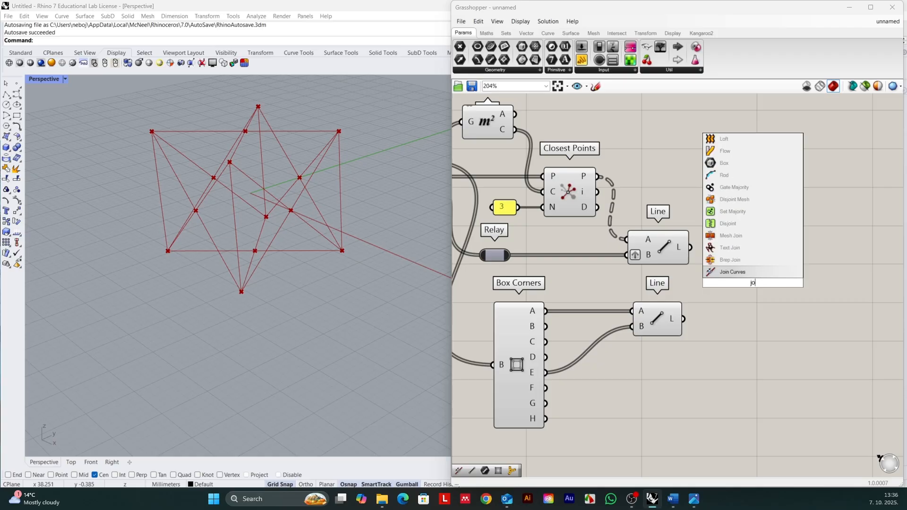
key("BackSpace")
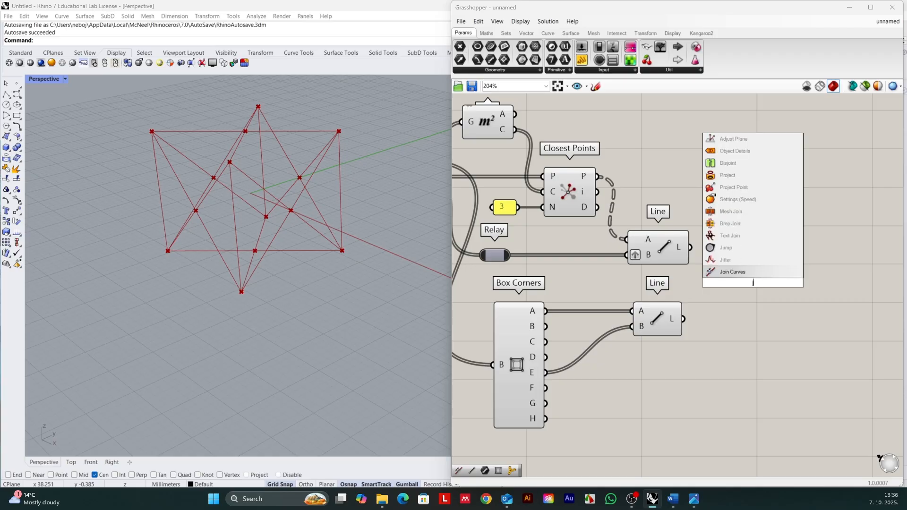
type("oin")
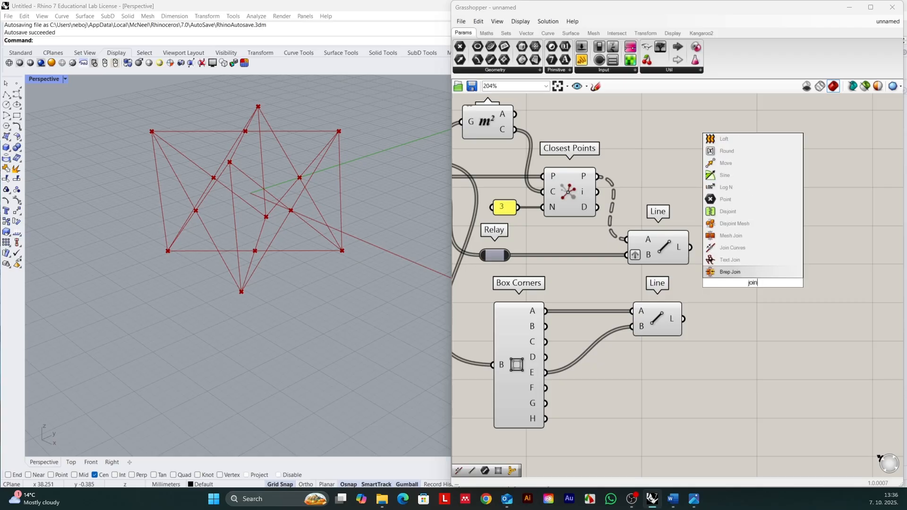
left_click(732, 248)
Connect the outputs of both Line components to the C input of Join Curves
left_click_drag(691, 247, 720, 273)
left_click_drag(684, 319, 747, 290, "shift")
left_click(815, 282)
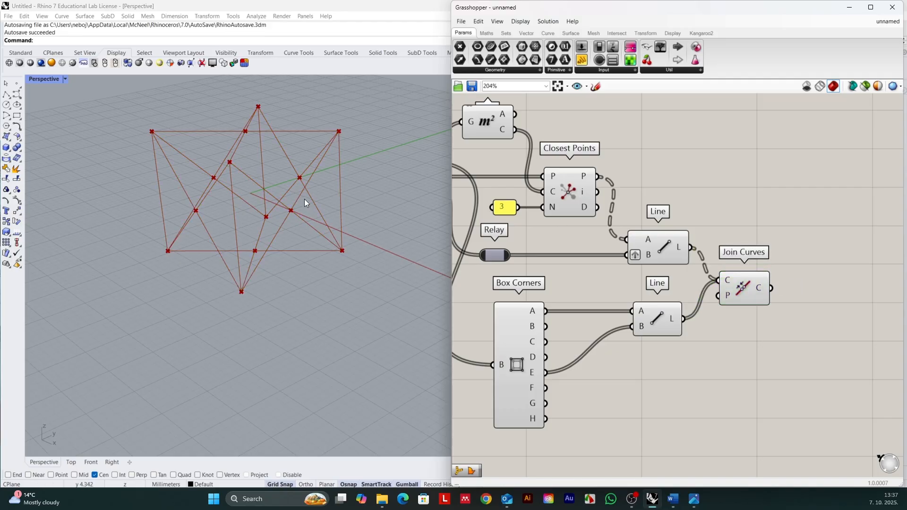
Hide the viewport previews of the Closest Points and Area components
scroll(305, 203, "down", 4)
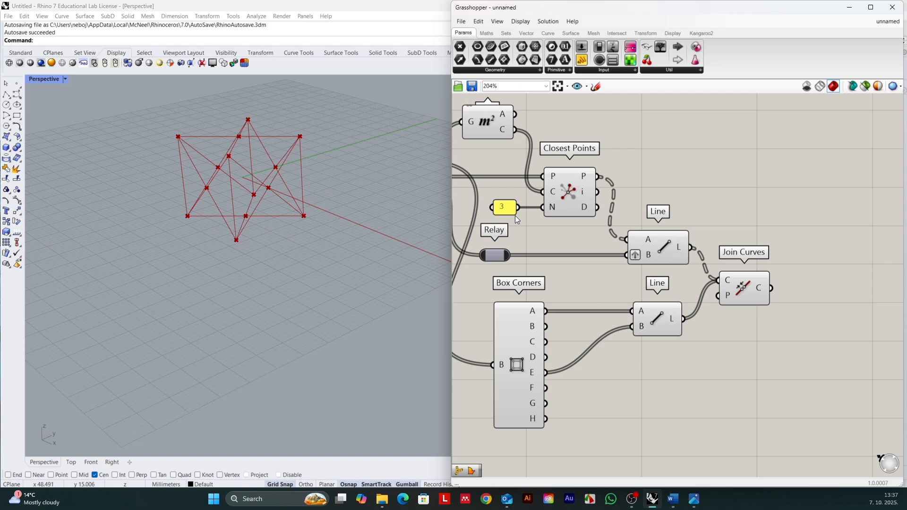
left_click(565, 187)
middle_click(566, 186)
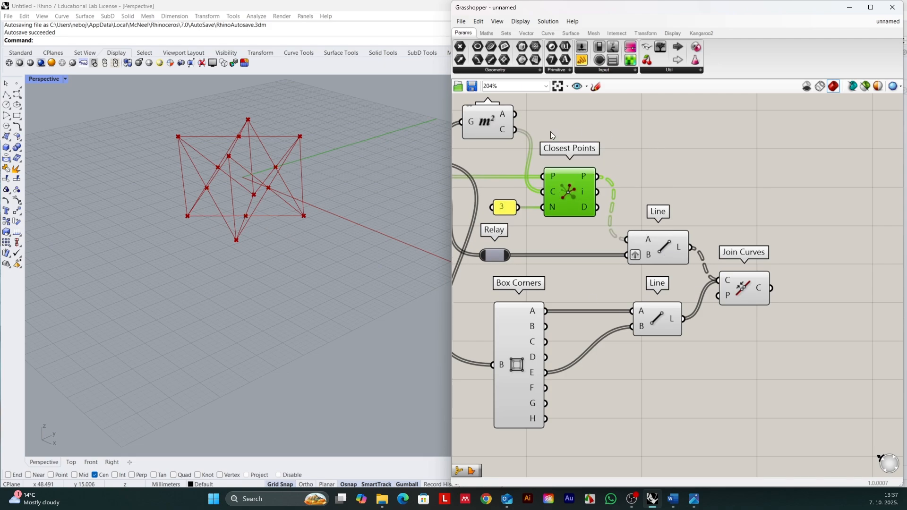
left_click(485, 121)
middle_click(482, 119)
left_click(509, 115)
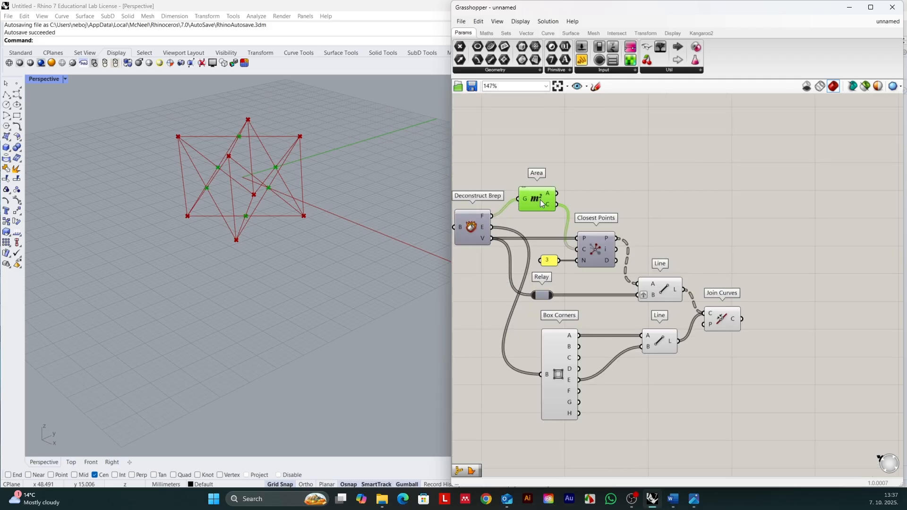
right_click(541, 197)
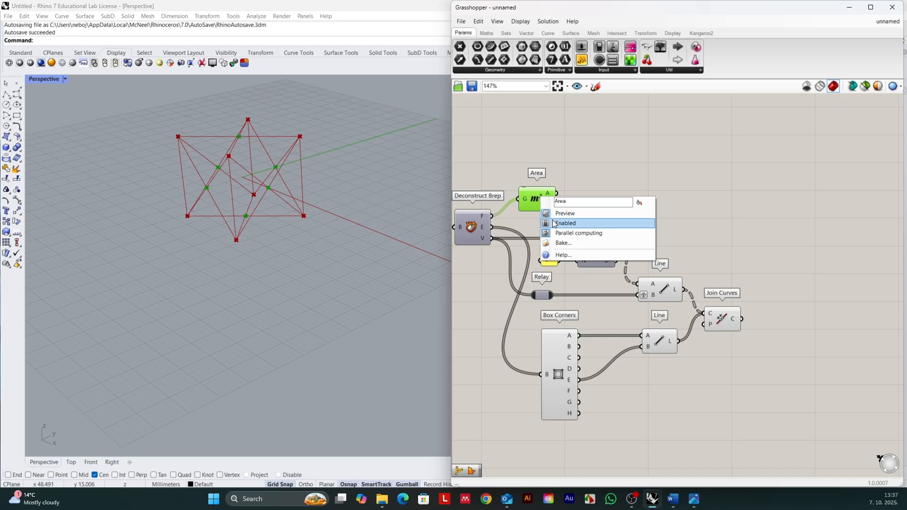
left_click(559, 180)
left_click(536, 197)
middle_click(543, 195)
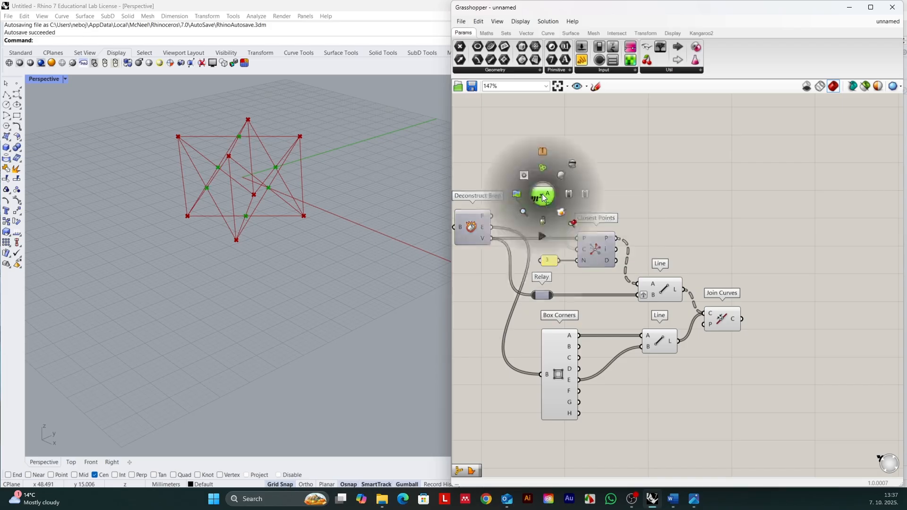
left_click(655, 168)
Hide the preview of the Box Corners component and check the lines drawn by the Line component beside it
left_click(554, 362)
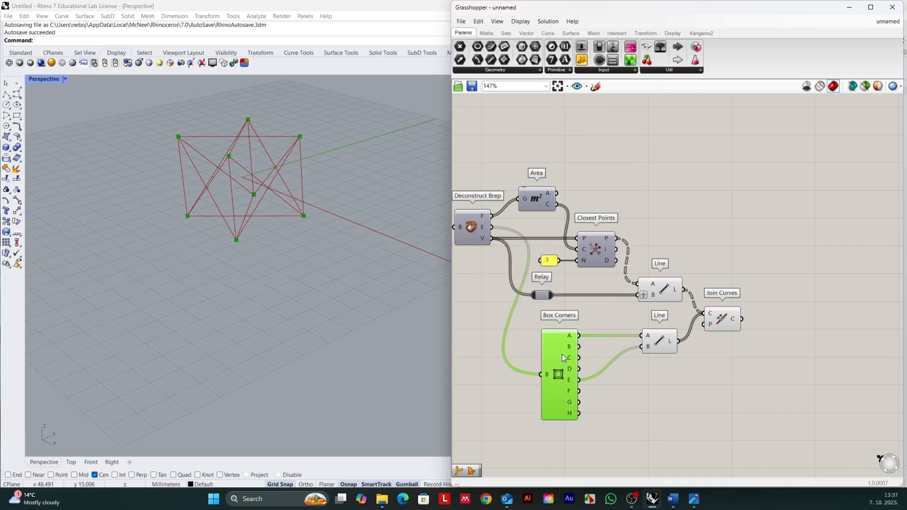
middle_click(563, 353)
left_click(592, 330)
left_click(602, 367)
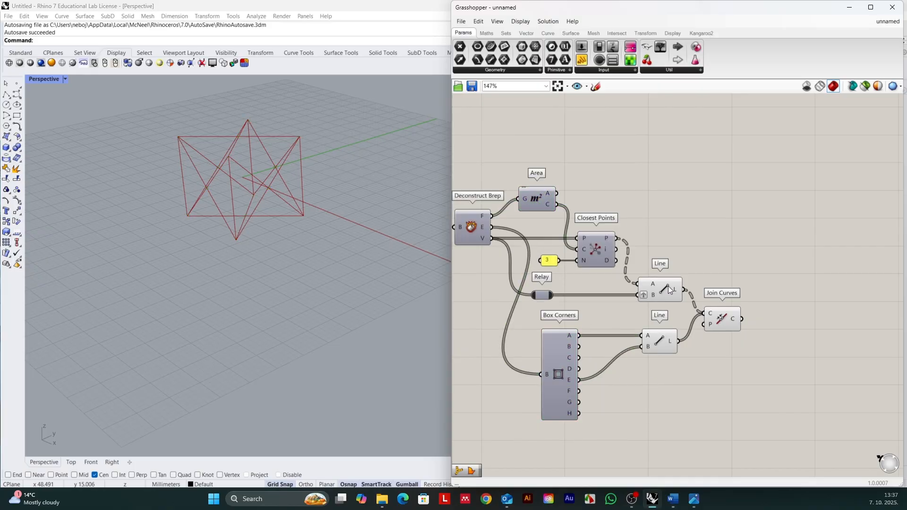
left_click(655, 346)
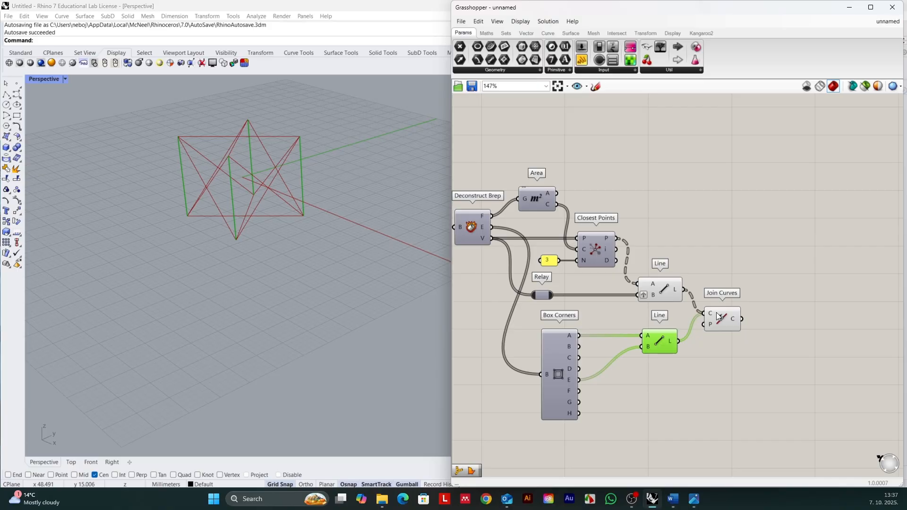
Add a MultiPipe component and connect the Join Curves output to its Curves input
left_click(795, 330)
double_click(795, 328)
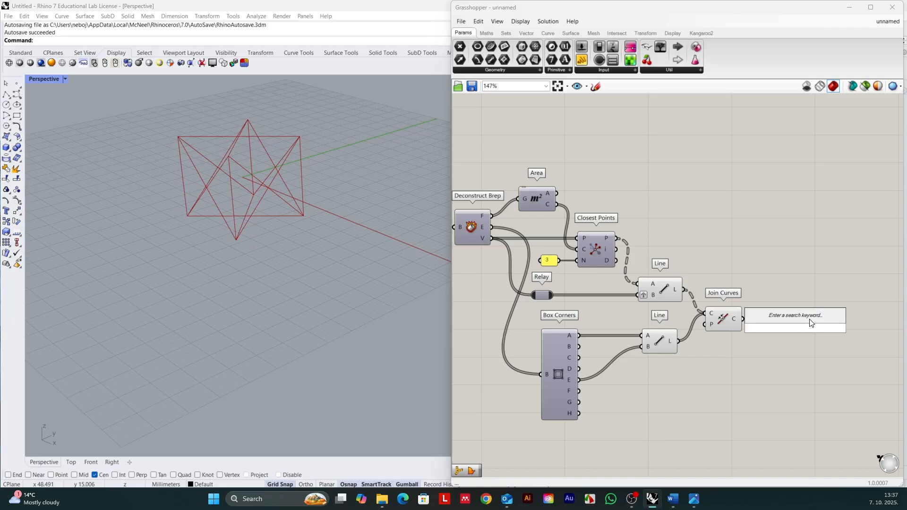
type("l")
key("BackSpace")
type("mul")
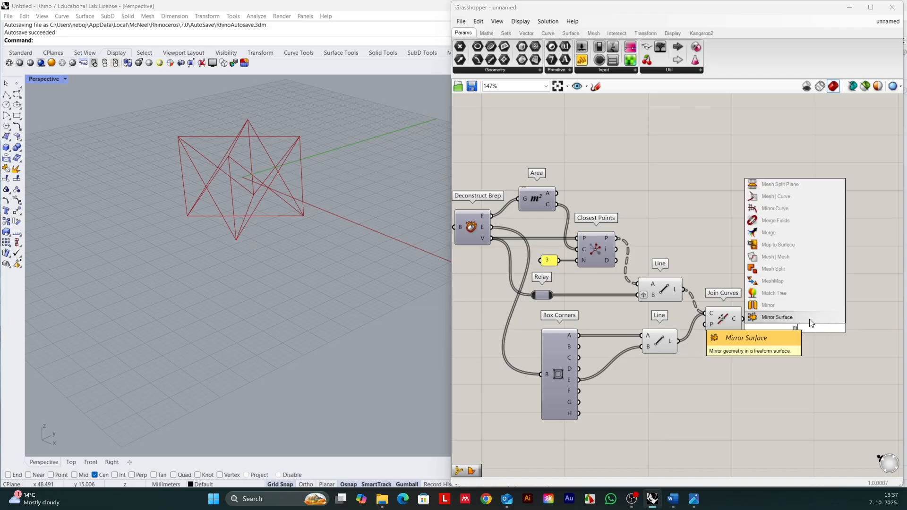
type("ti")
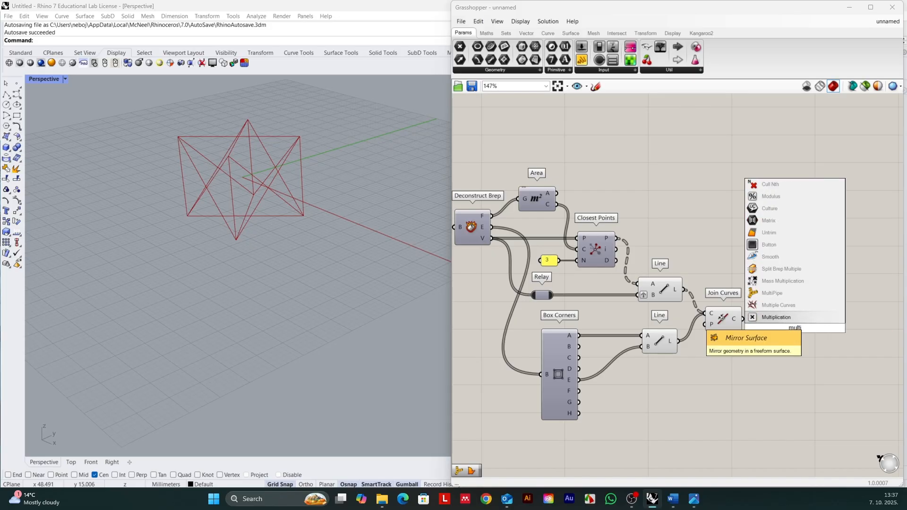
left_click(807, 293)
left_click_drag(743, 319, 799, 328)
Inspect the piped struts from several angles and bake the MultiPipe result to the Default layer
right_click_drag(327, 216, 225, 239)
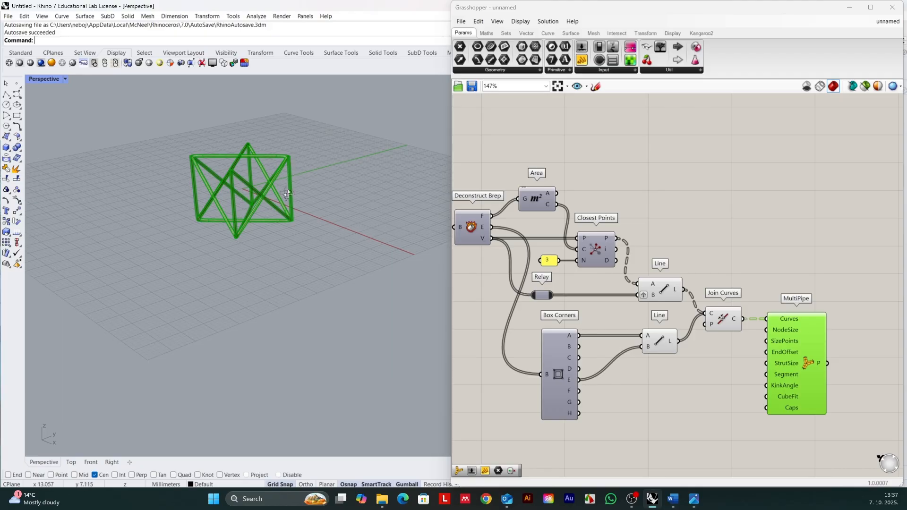
mouse_move(288, 178)
right_mouse_down()
mouse_move(269, 196)
mouse_move(223, 192)
mouse_move(306, 197)
mouse_move(254, 191)
mouse_move(274, 186)
right_mouse_up()
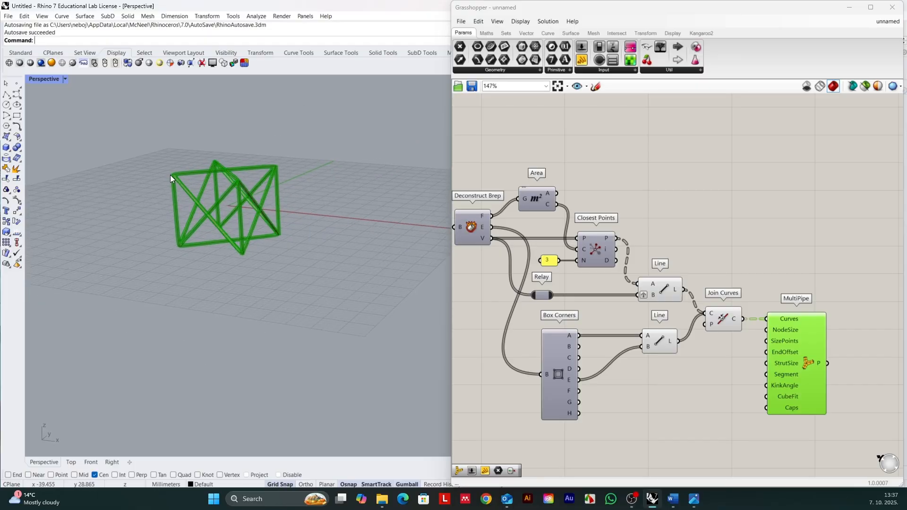
right_click_drag(227, 173, 188, 189)
scroll(796, 288, "down", 2)
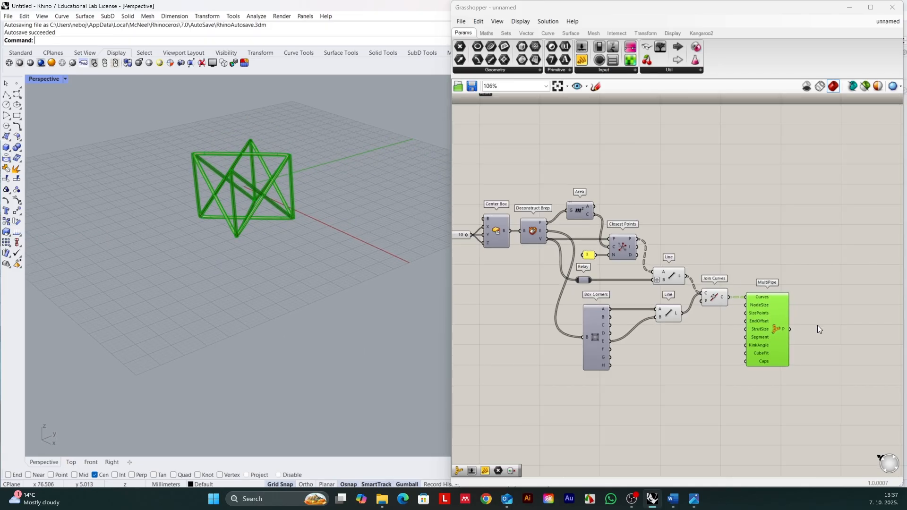
scroll(817, 328, "up", 2)
right_click(763, 333)
left_click(787, 367)
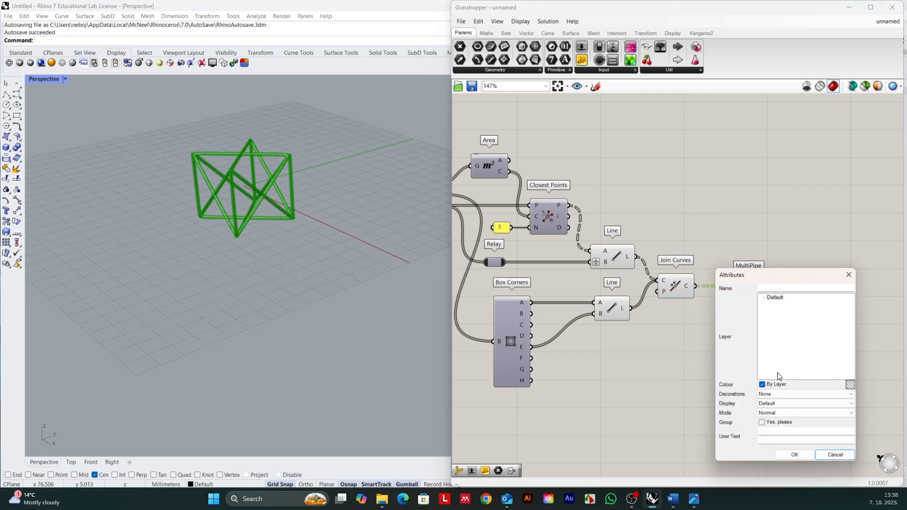
left_click(794, 455)
Move the baked SubD struts about 59 mm along the X axis, clear of the Grasshopper preview
left_click(211, 168)
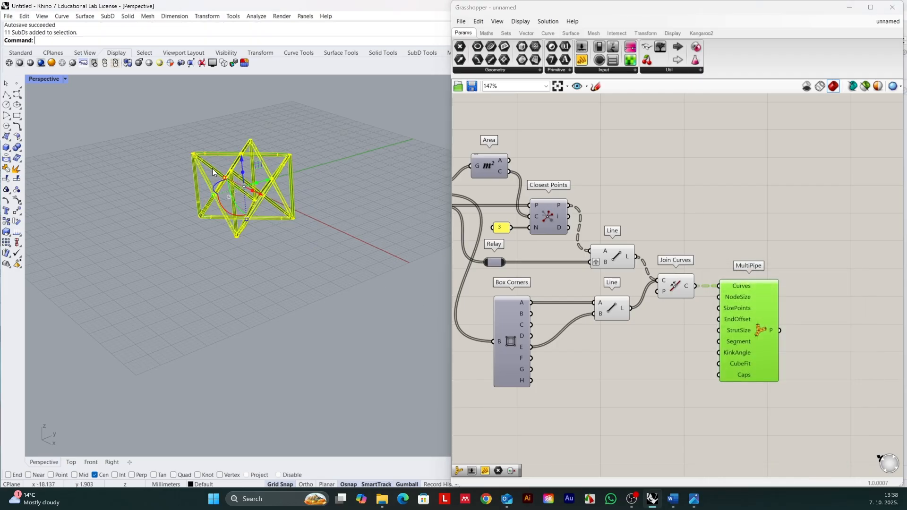
left_click_drag(258, 194, 395, 259)
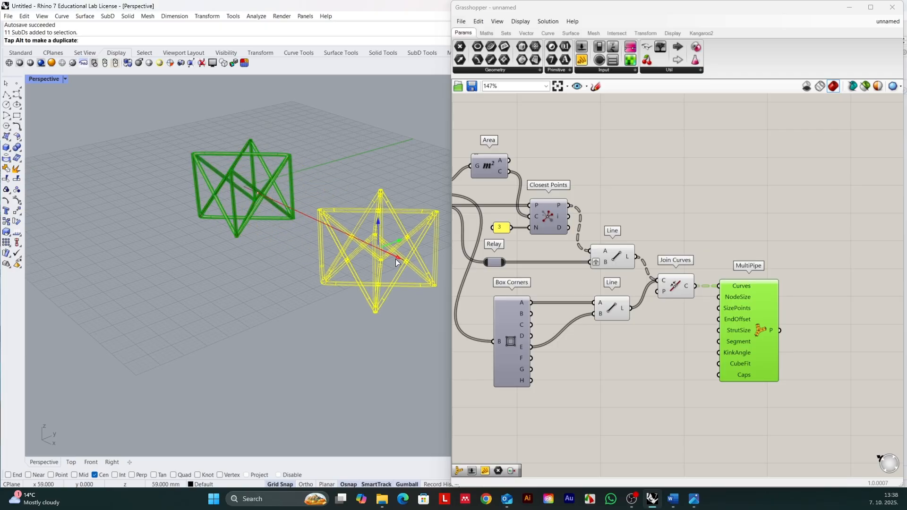
left_click(250, 255)
Inspect the baked struts with a temporary Shade preview, then cancel it
scroll(250, 255, "down", 4)
left_click(30, 63)
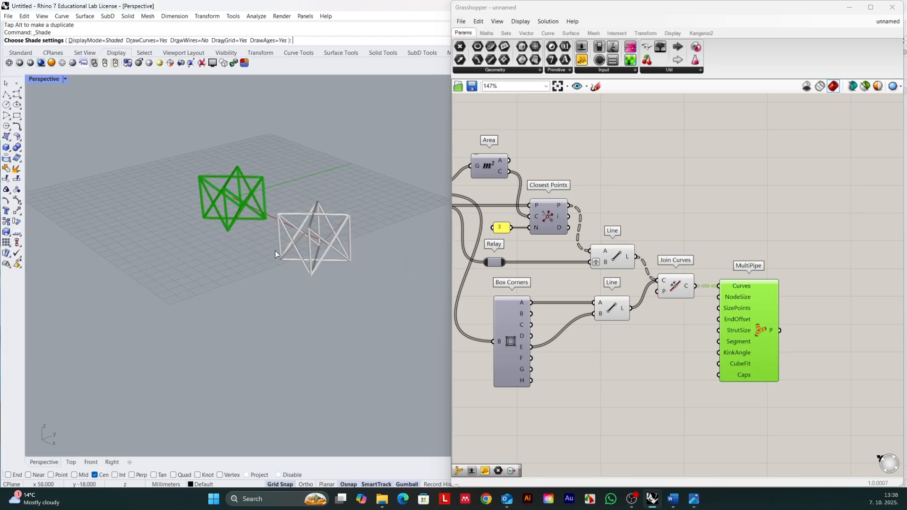
mouse_move(275, 250)
right_mouse_down()
mouse_move(297, 254)
mouse_move(272, 259)
right_mouse_up()
scroll(311, 265, "up", 5)
scroll(285, 248, "down", 3)
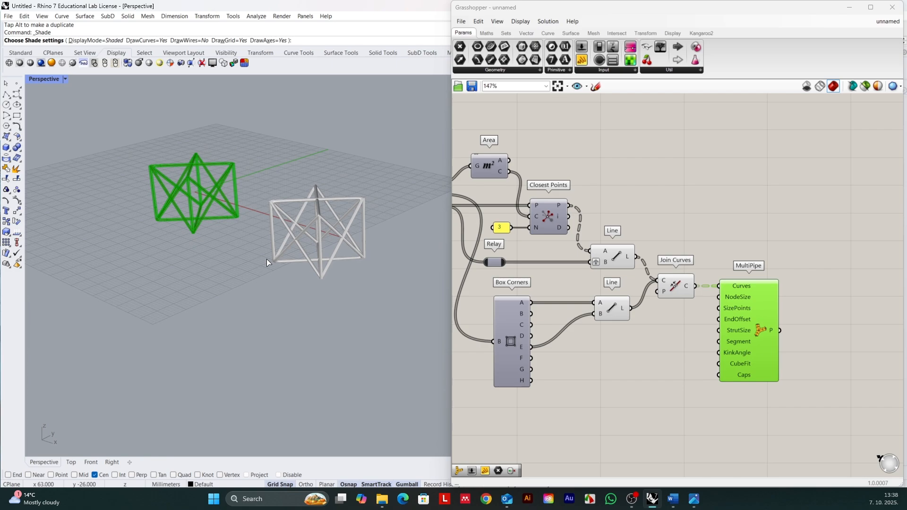
left_click(294, 199)
key("Escape")
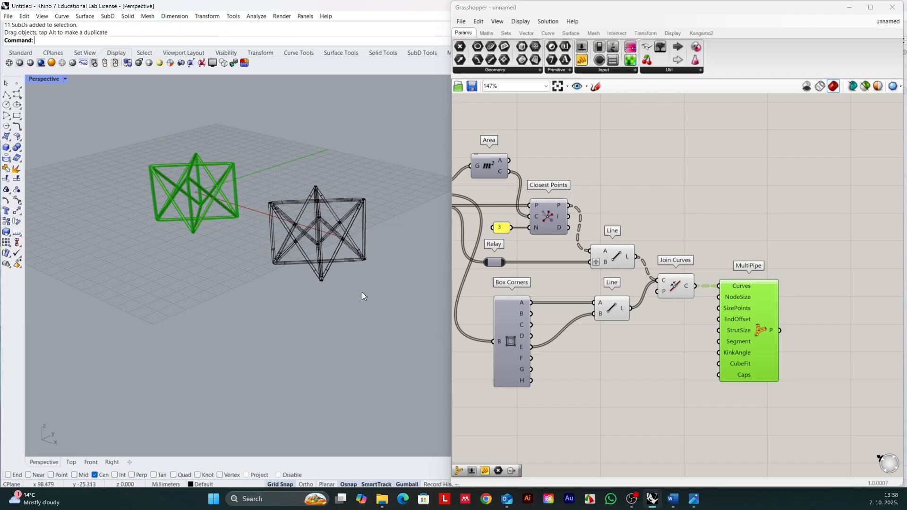
Set the Perspective viewport's display mode to Shaded
left_click(20, 63)
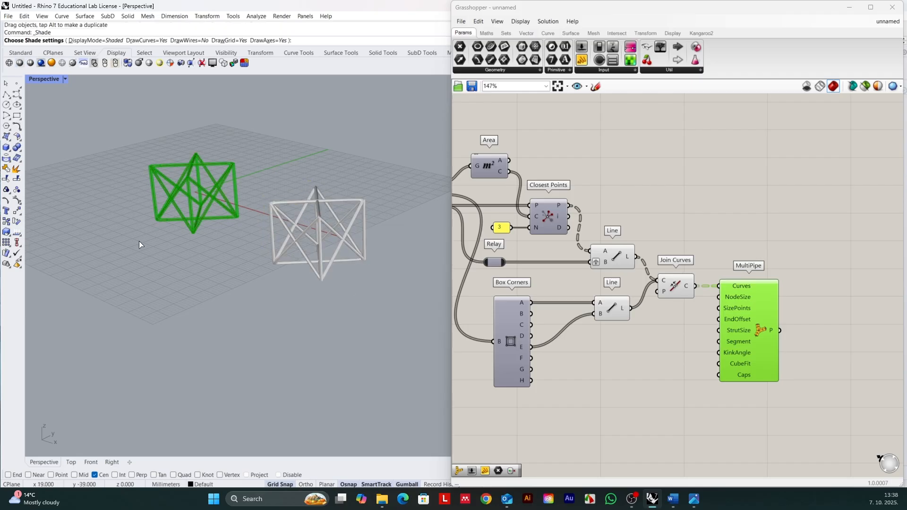
right_click_drag(174, 260, 202, 271)
left_click(20, 63)
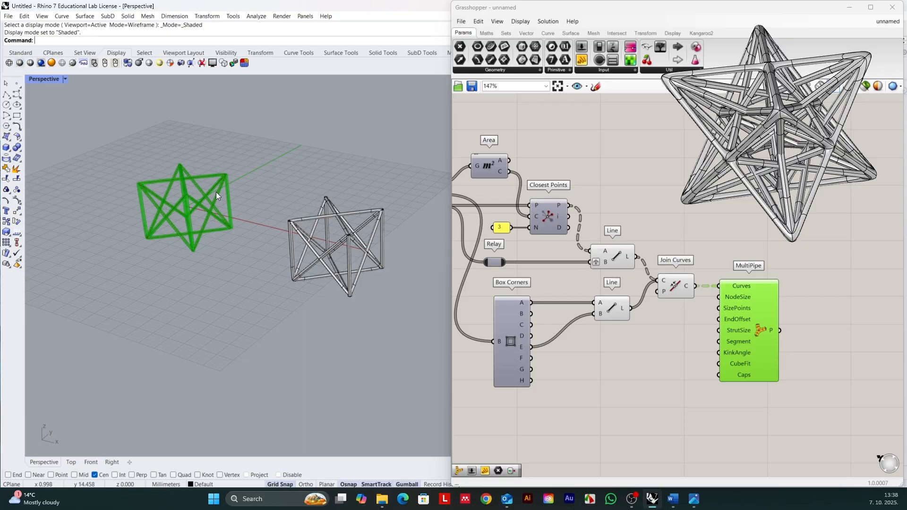
Delete the Line component that connects the box corners, together with the Box Corners component
scroll(702, 240, "down", 3)
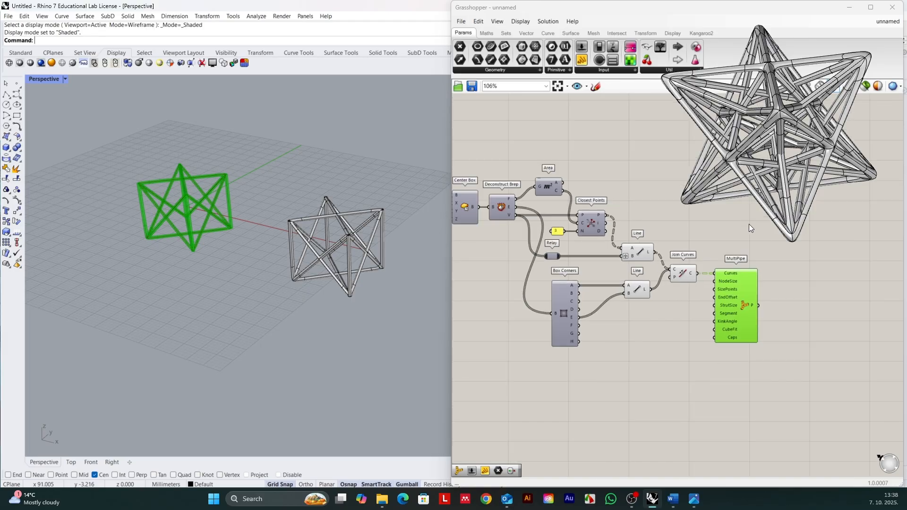
scroll(750, 227, "down", 3)
scroll(643, 246, "up", 3)
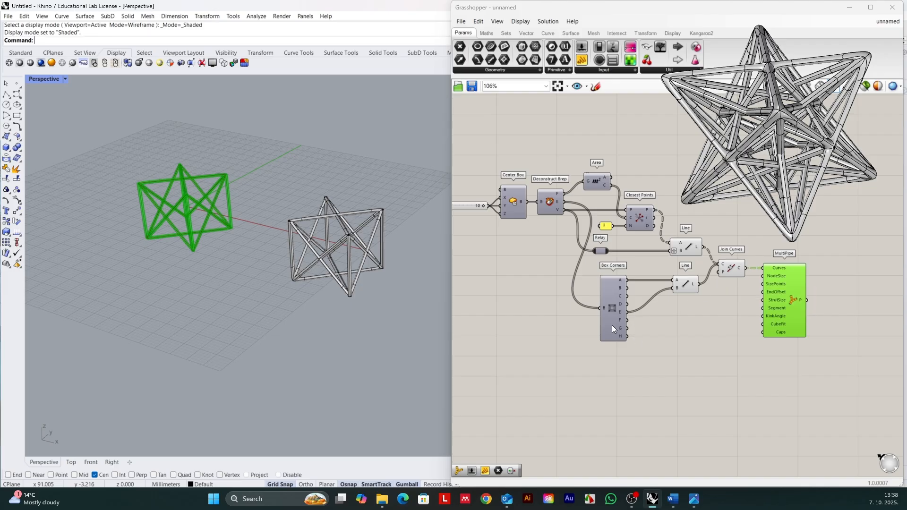
left_click(671, 310)
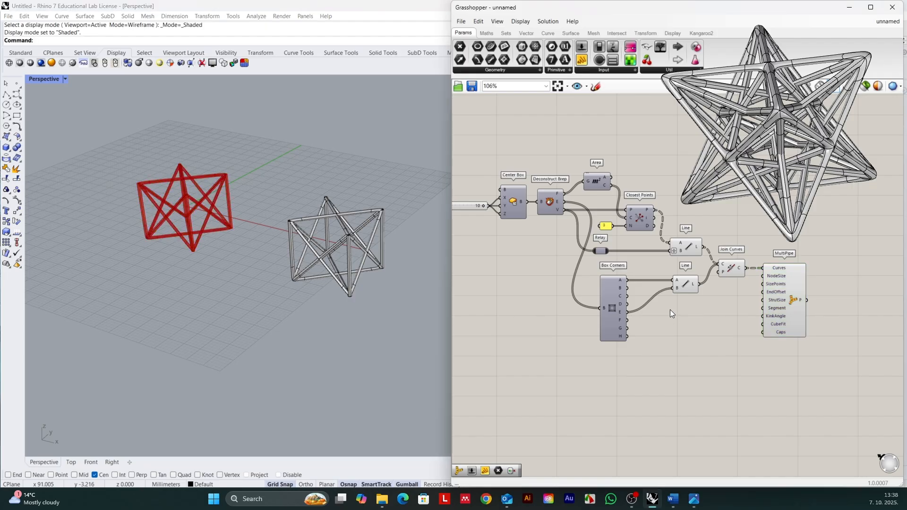
left_click(690, 283)
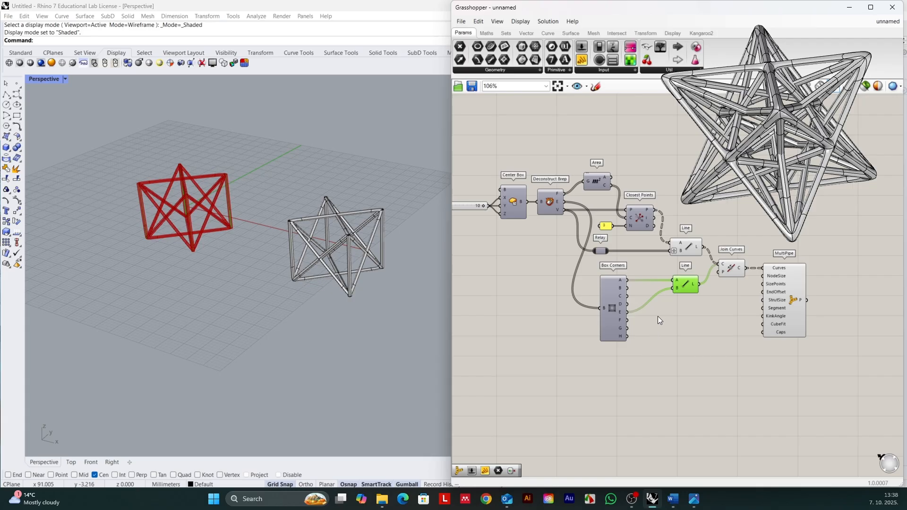
key("Delete")
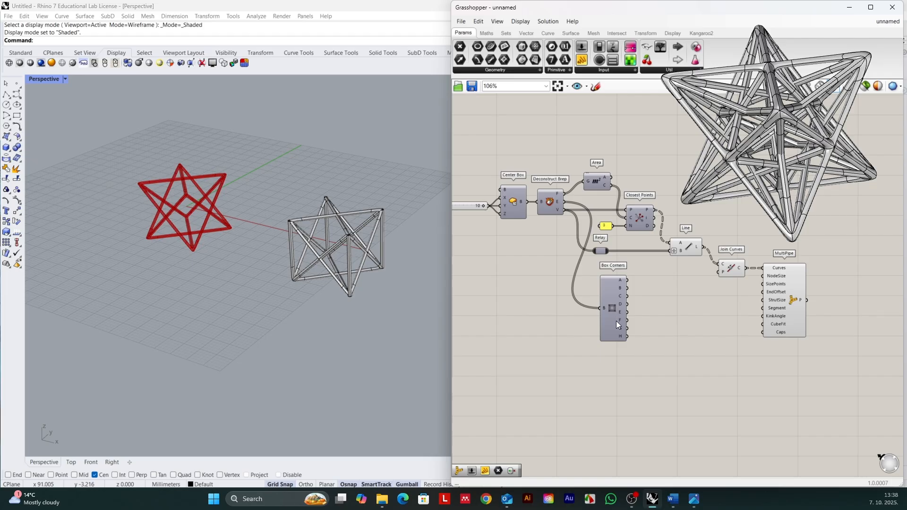
left_click(616, 317)
key("Delete")
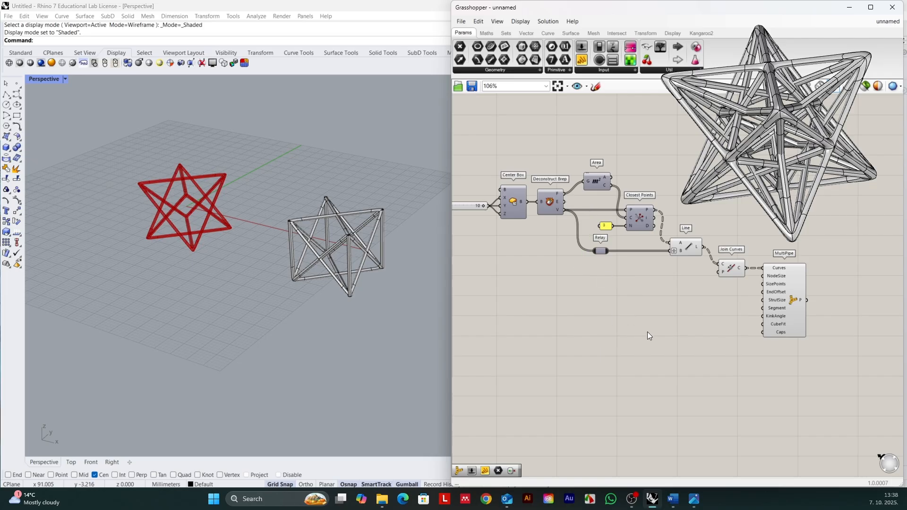
Remove Graft from the Line component's B input and graft its A input instead
scroll(648, 332, "down", 1)
scroll(624, 250, "up", 1)
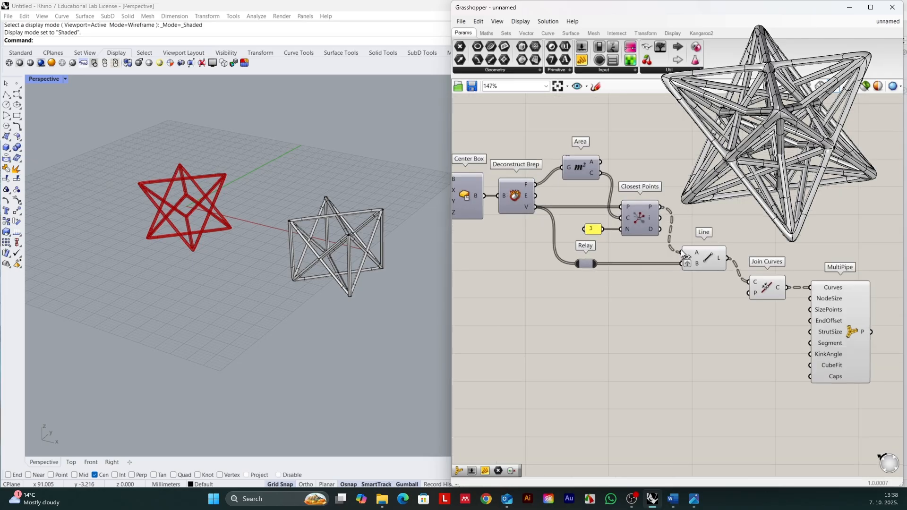
scroll(676, 260, "up", 3)
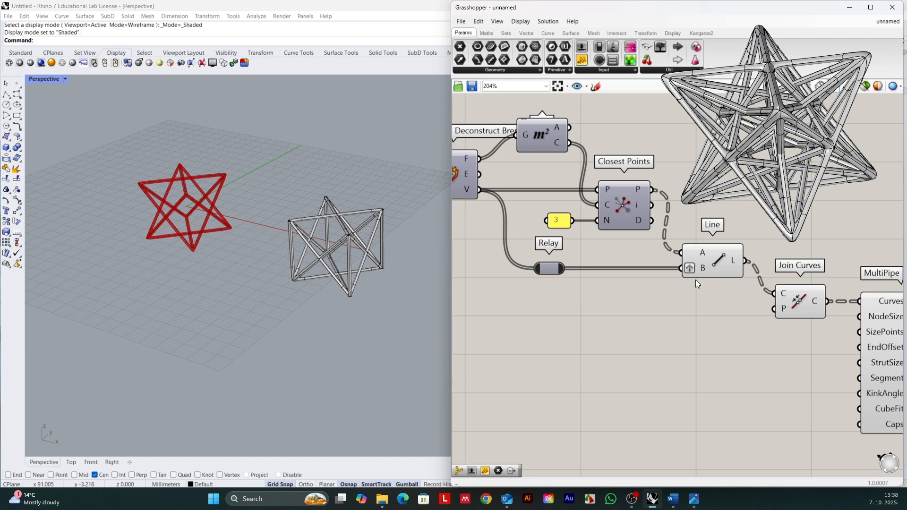
scroll(697, 256, "down", 2)
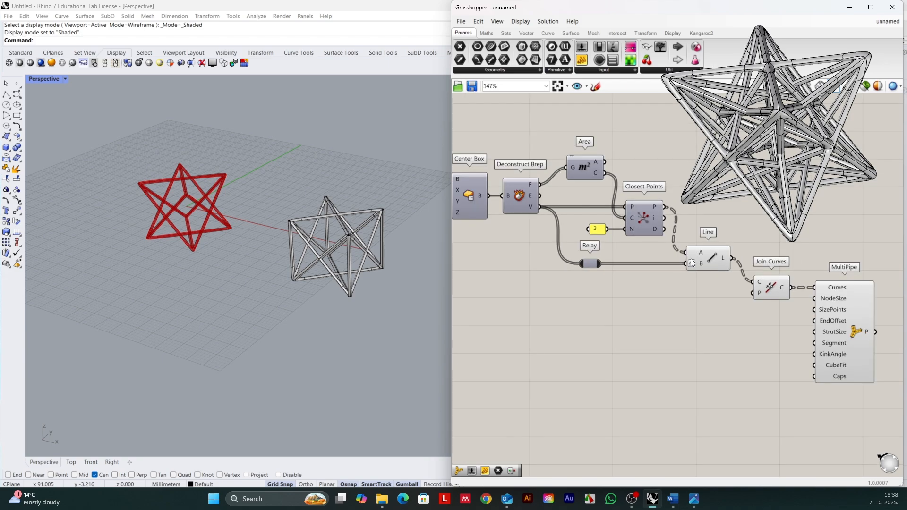
scroll(691, 262, "up", 2)
scroll(693, 266, "up", 1)
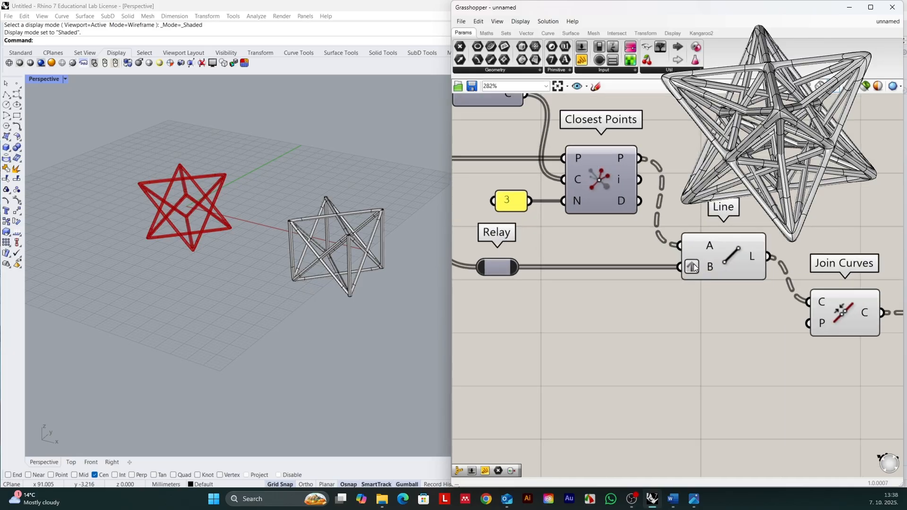
mouse_move(712, 257)
right_click(693, 265)
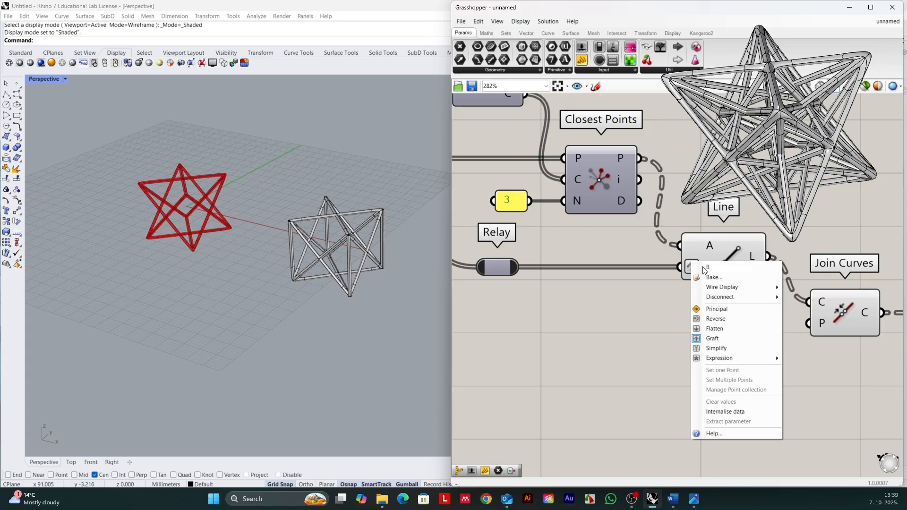
left_click(675, 288)
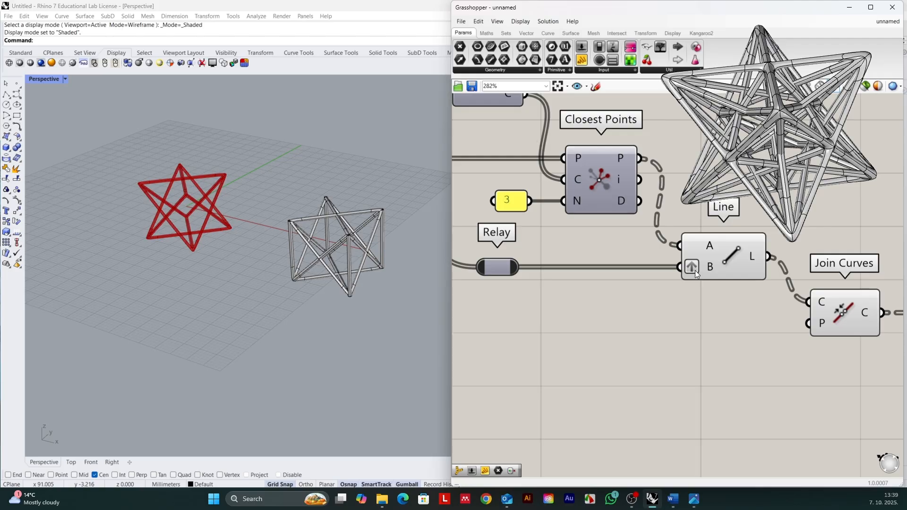
right_click(692, 265)
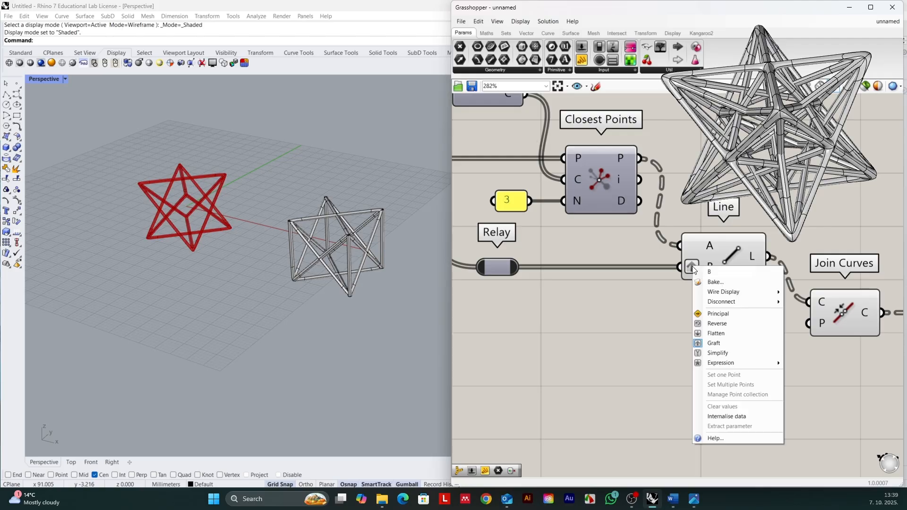
left_click(714, 344)
right_click(713, 243)
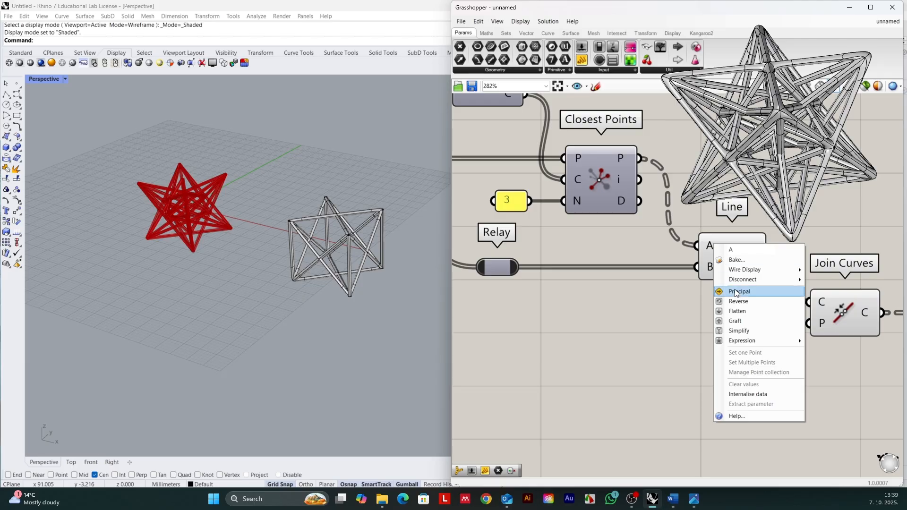
left_click(737, 319)
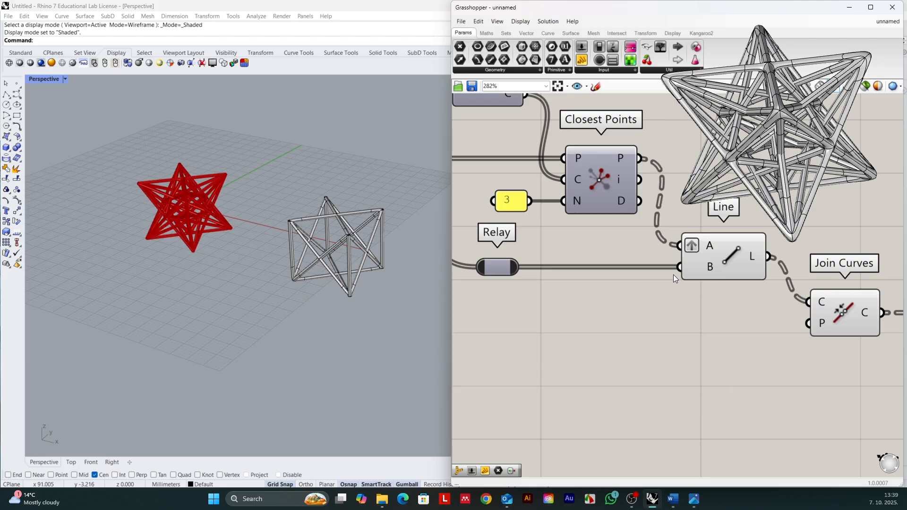
Bake the MultiPipe output of the denser strut cell to the Default layer with default attributes
right_click_drag(236, 227, 208, 222)
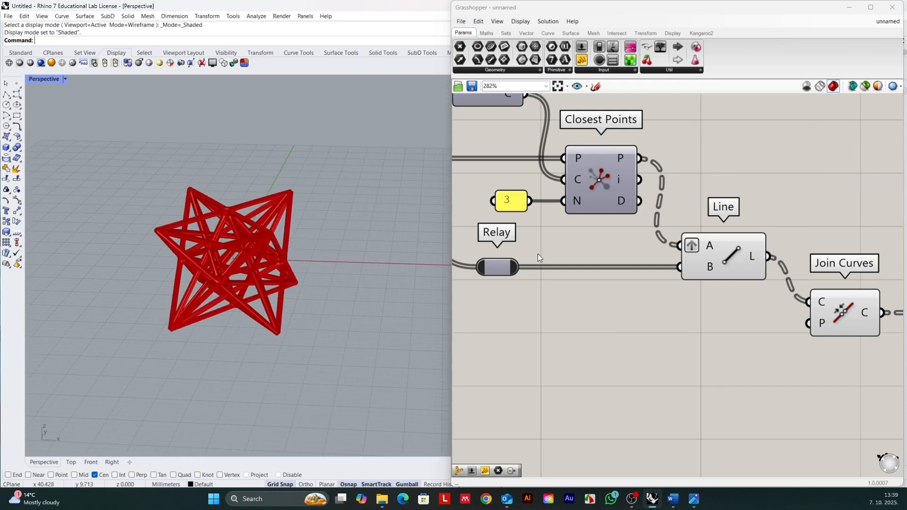
scroll(700, 260, "down", 3)
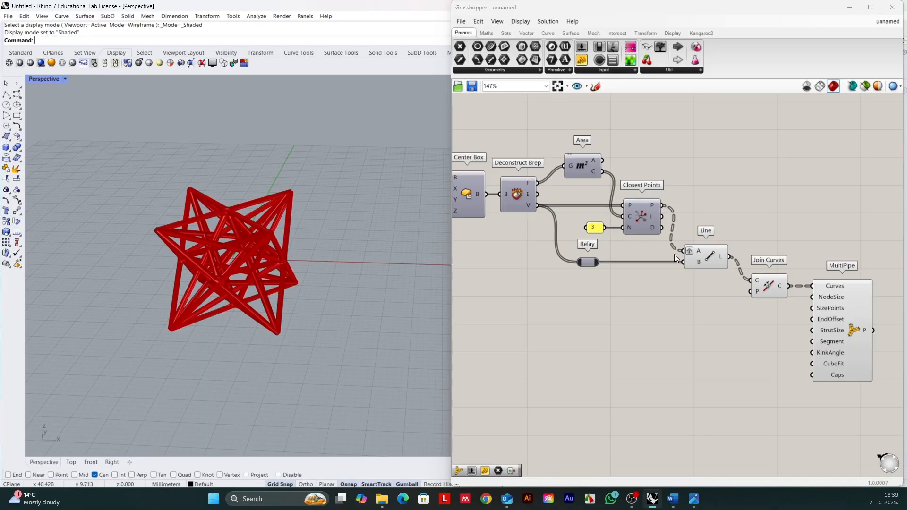
left_click(842, 324)
right_click(842, 325)
left_click(820, 364)
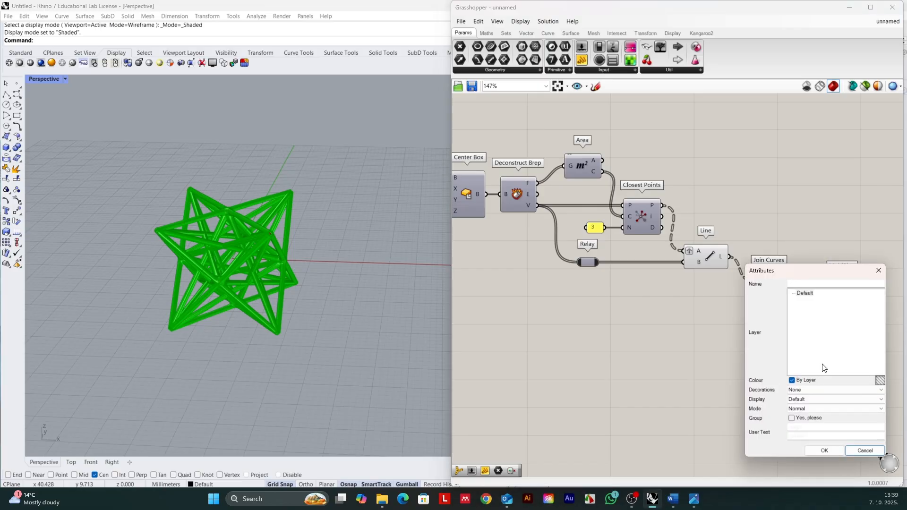
left_click(825, 451)
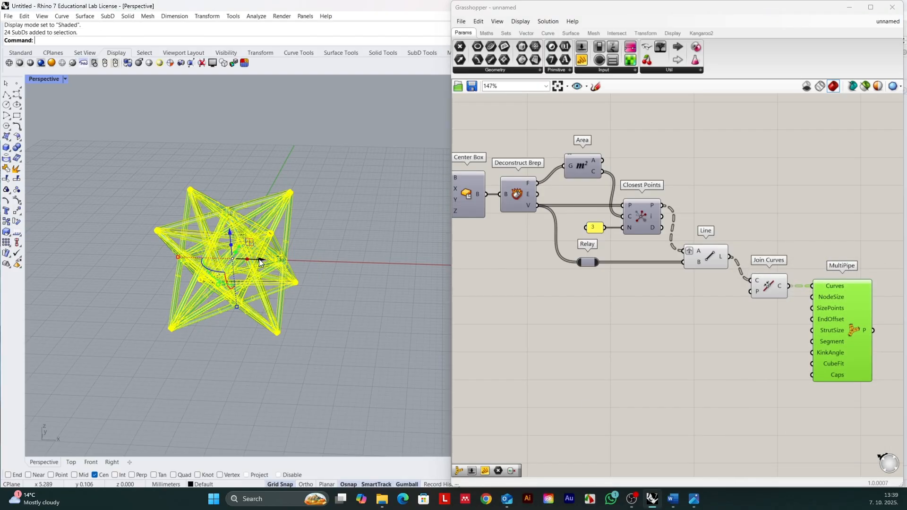
Move the baked SubD struts along the X axis, between the Grasshopper preview and the earlier baked cell, and deselect them
left_click_drag(258, 260, 405, 264)
scroll(273, 244, "down", 7)
right_click_drag(272, 245, 217, 211, "shift")
scroll(236, 228, "up", 5)
left_click(283, 296)
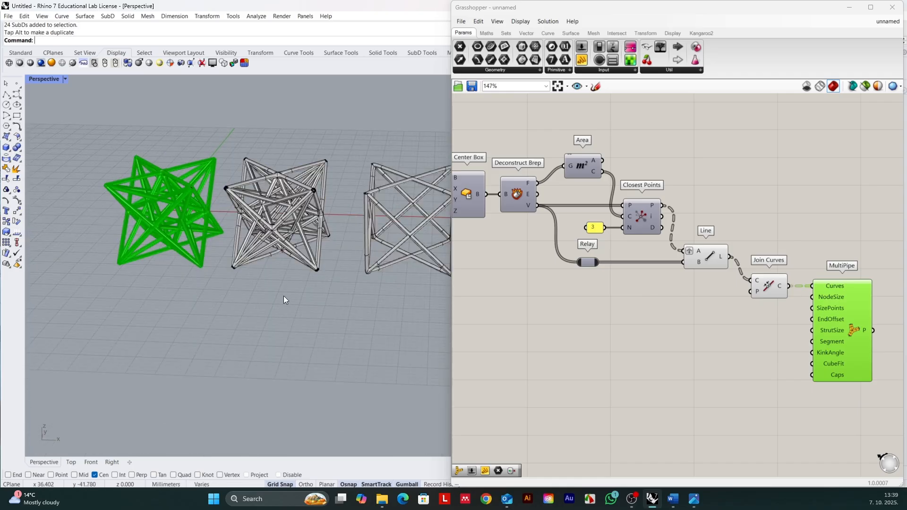
Inspect the strut joints of the freshly baked dense cell and delete that baked cell
scroll(305, 189, "up", 2)
scroll(208, 180, "up", 2)
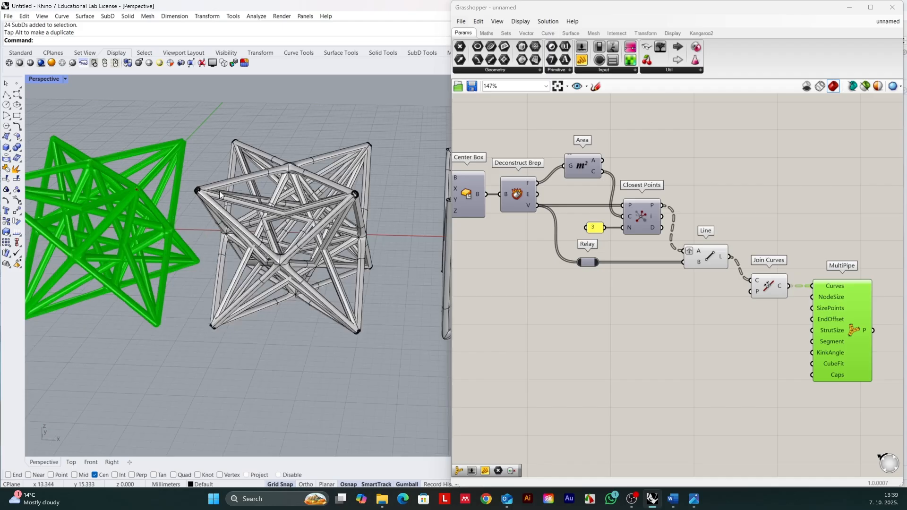
scroll(353, 194, "up", 5)
scroll(381, 206, "down", 5)
scroll(338, 249, "up", 4)
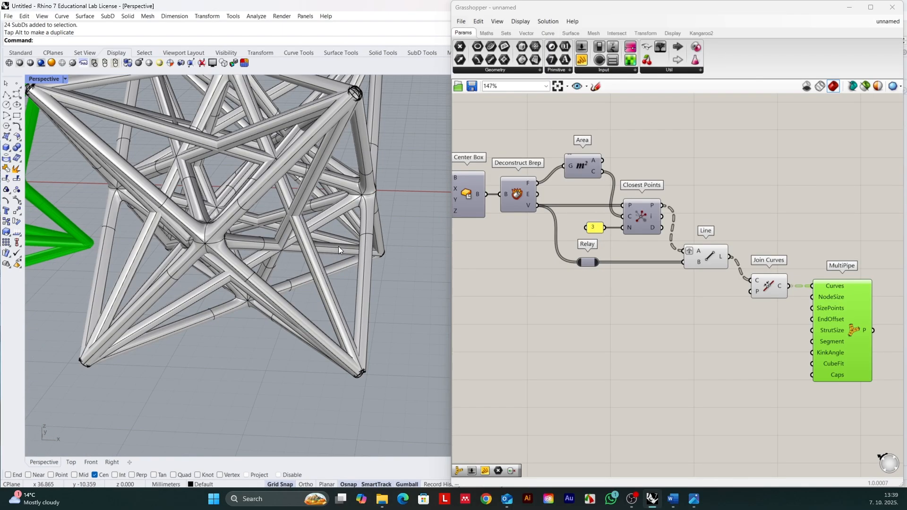
scroll(331, 191, "down", 3)
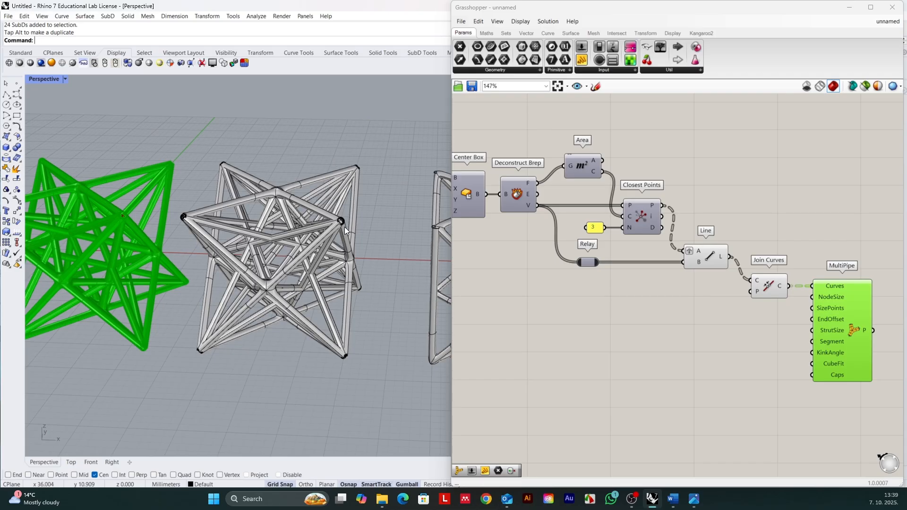
left_click(302, 248)
key("Delete")
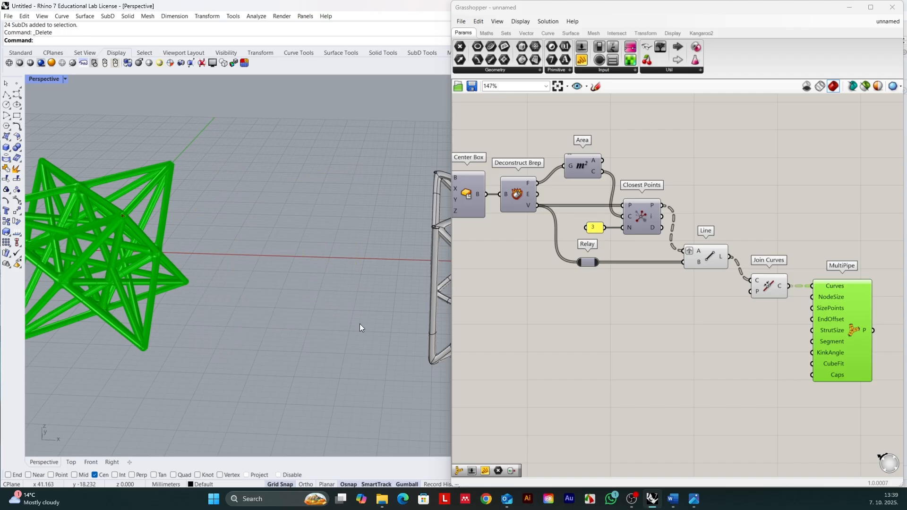
Flatten the C output of the Join Curves component that feeds MultiPipe
scroll(747, 271, "up", 1)
scroll(784, 295, "up", 2)
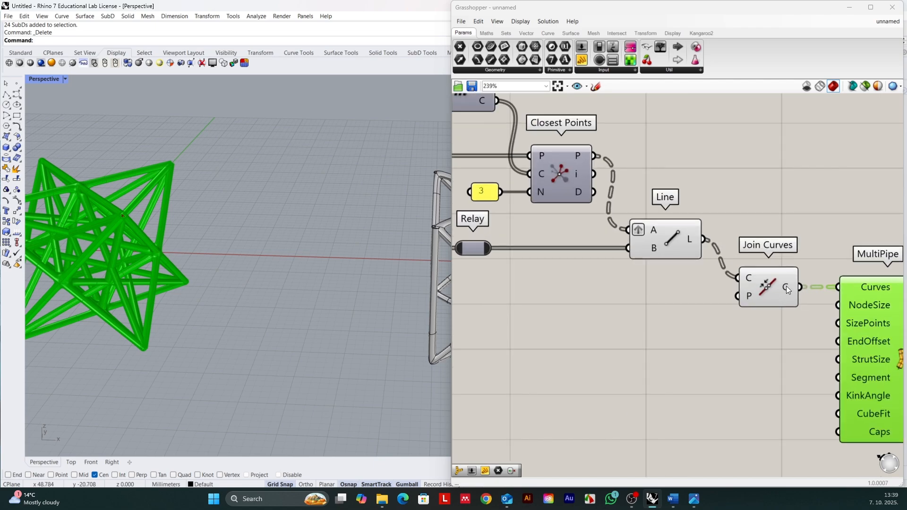
right_click(786, 286)
left_click(817, 333)
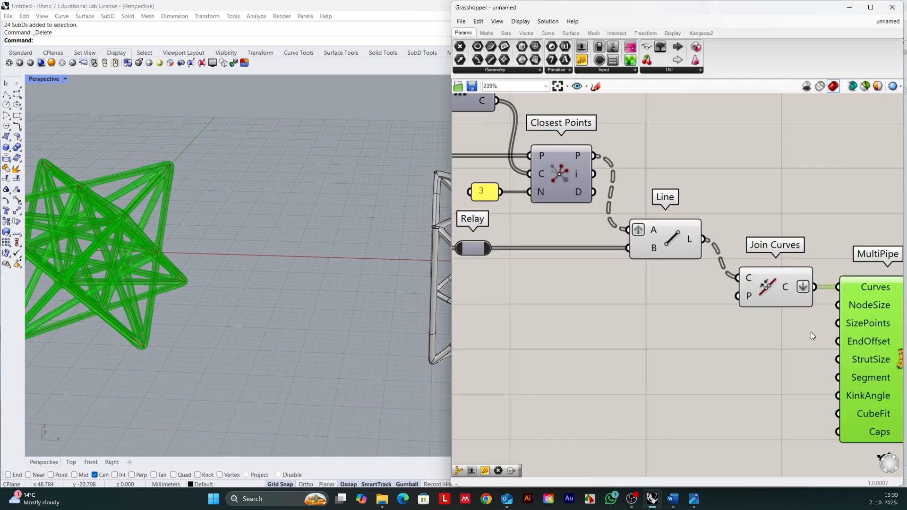
Bake the MultiPipe result of the flattened curves as a SubD on the Default layer
scroll(642, 257, "down", 3)
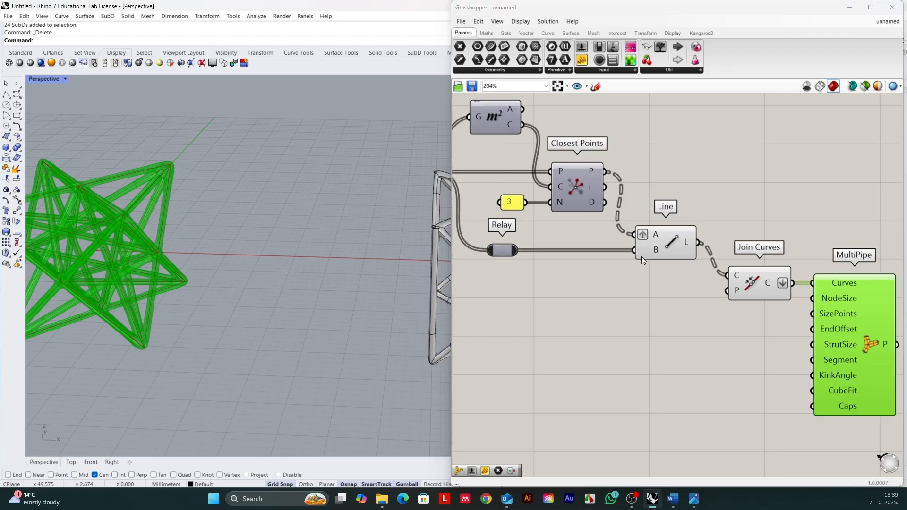
scroll(723, 271, "down", 1)
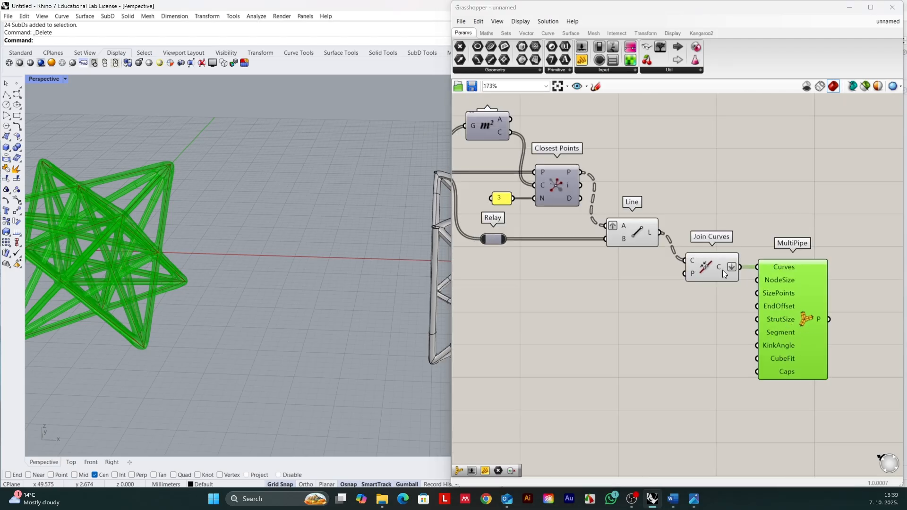
right_click(792, 310)
left_click(818, 331)
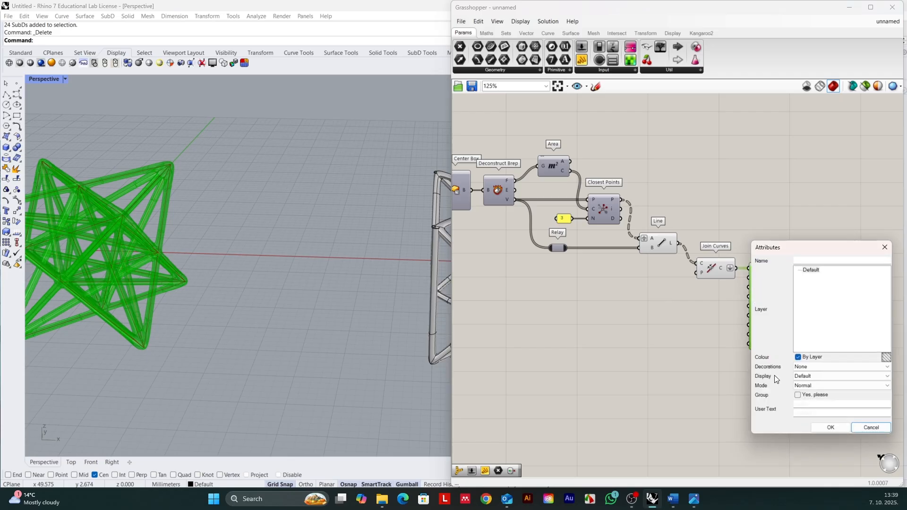
left_click(830, 428)
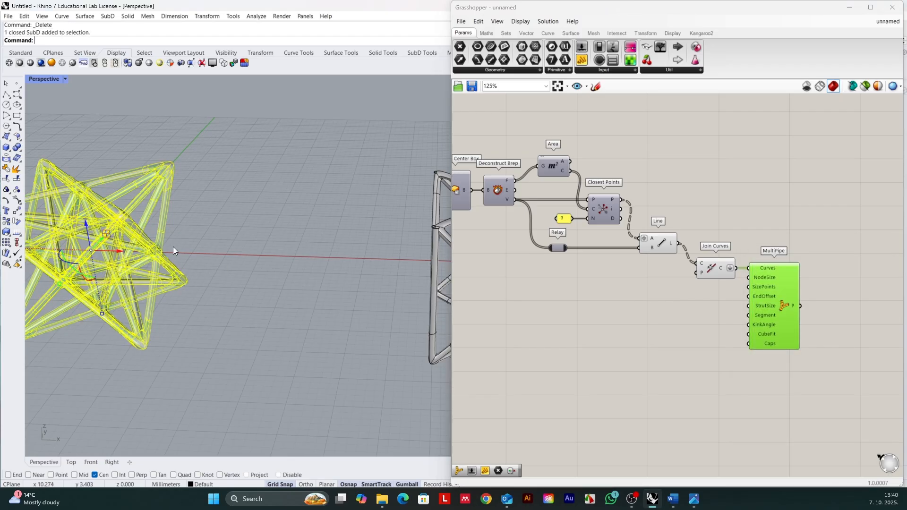
Move the baked closed SubD along the X axis, clear of the Grasshopper preview, and deselect it
left_click_drag(118, 251, 315, 293)
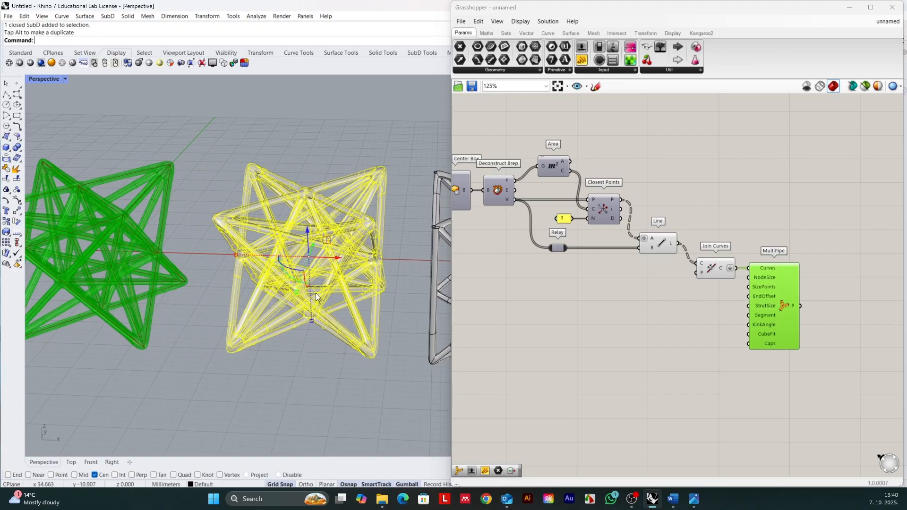
left_click(294, 361)
right_click_drag(293, 361, 255, 288)
Move the earlier baked strut cell farther along the X axis, away from the new dense cell
left_click(370, 215)
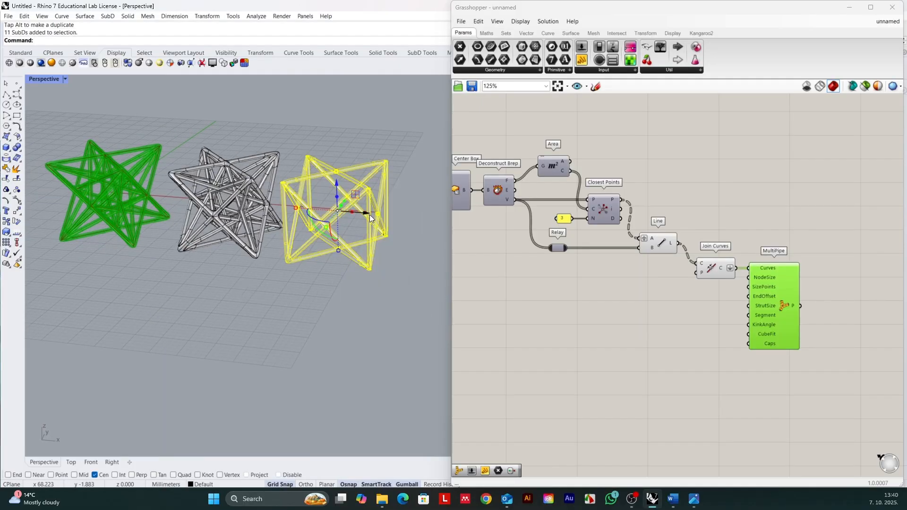
left_click_drag(369, 215, 414, 219)
left_click(361, 301)
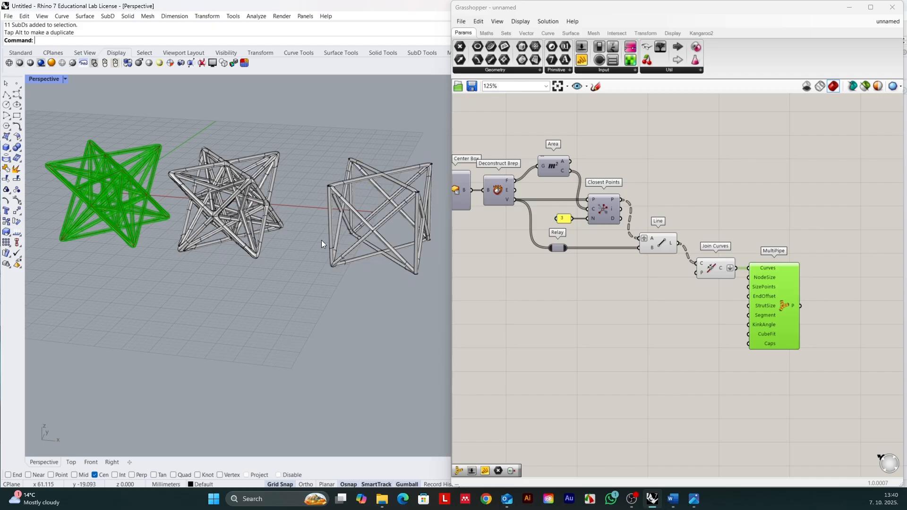
Examine the strut ends and corner joints of the earlier baked cell beside the new closed SubD cell
scroll(300, 222, "up", 2)
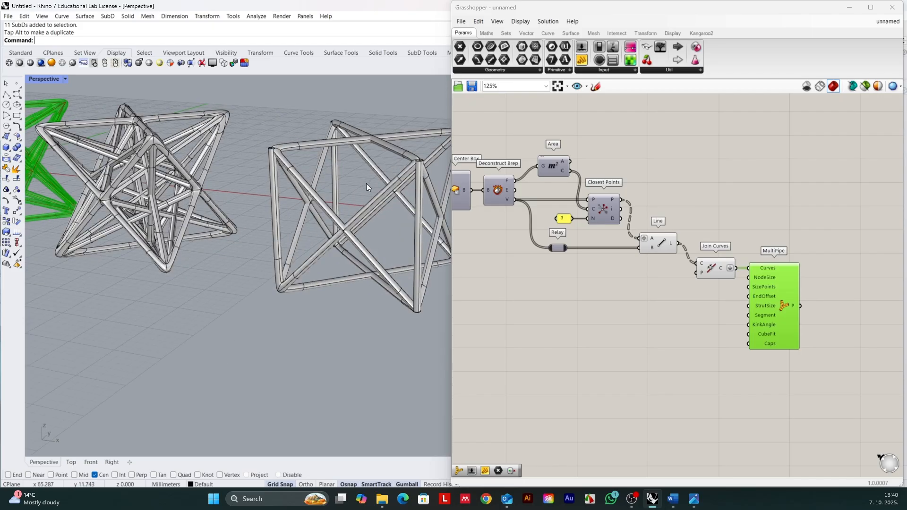
scroll(359, 180, "up", 3)
right_click_drag(354, 173, 356, 172)
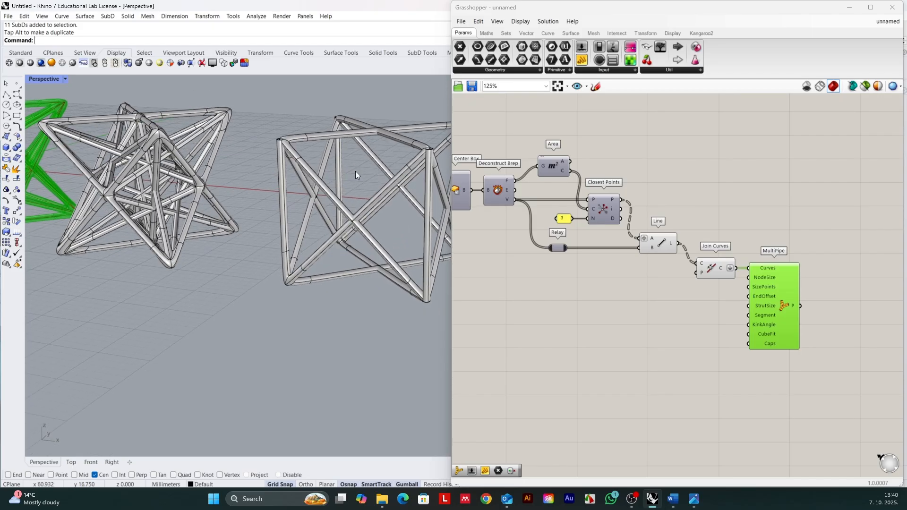
scroll(321, 151, "down", 2)
scroll(302, 136, "up", 4)
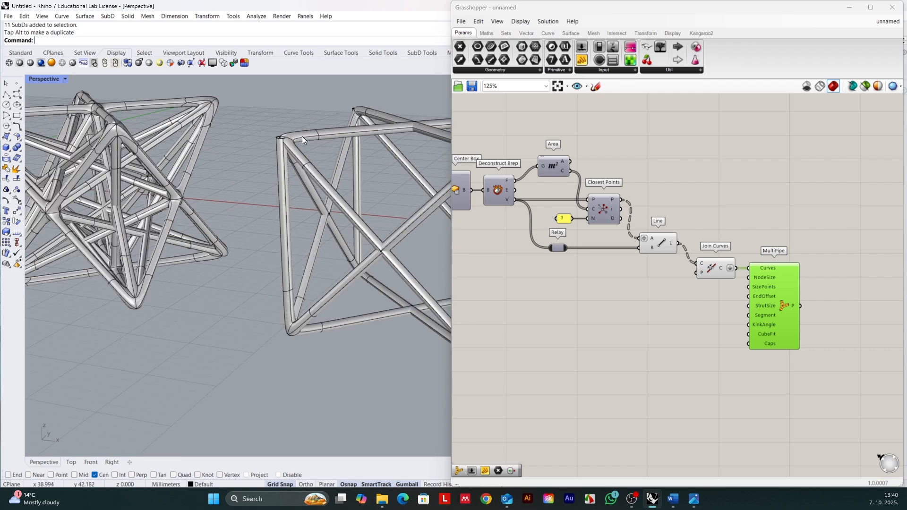
scroll(302, 170, "up", 2)
scroll(306, 203, "up", 2)
scroll(293, 227, "up", 2)
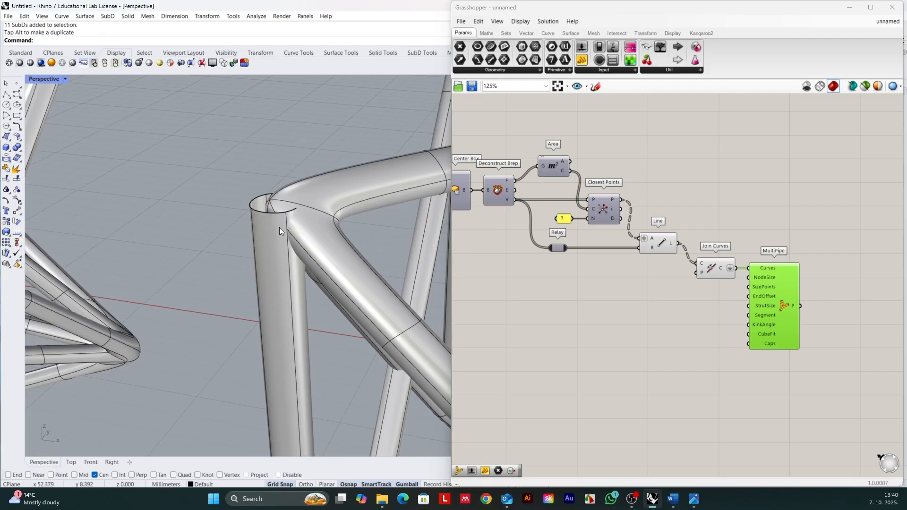
scroll(276, 188, "down", 4)
scroll(266, 180, "down", 2)
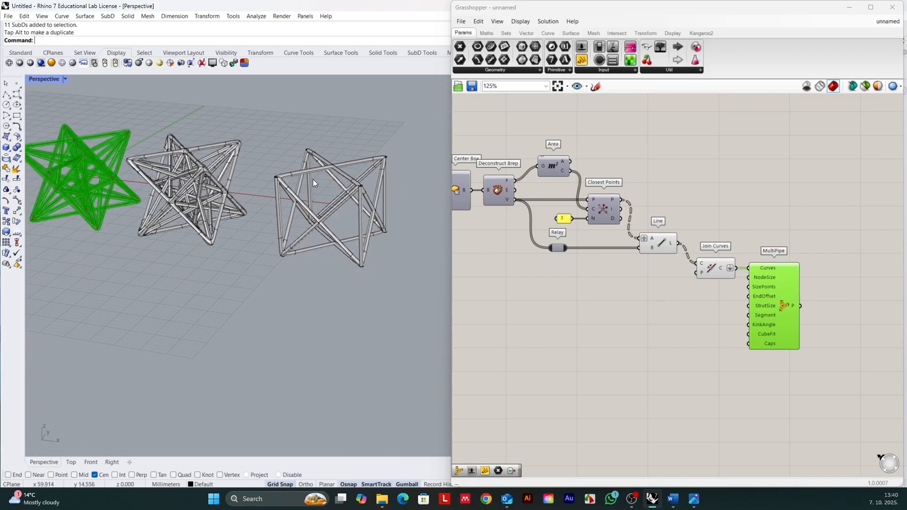
scroll(276, 186, "up", 2)
scroll(273, 184, "up", 2)
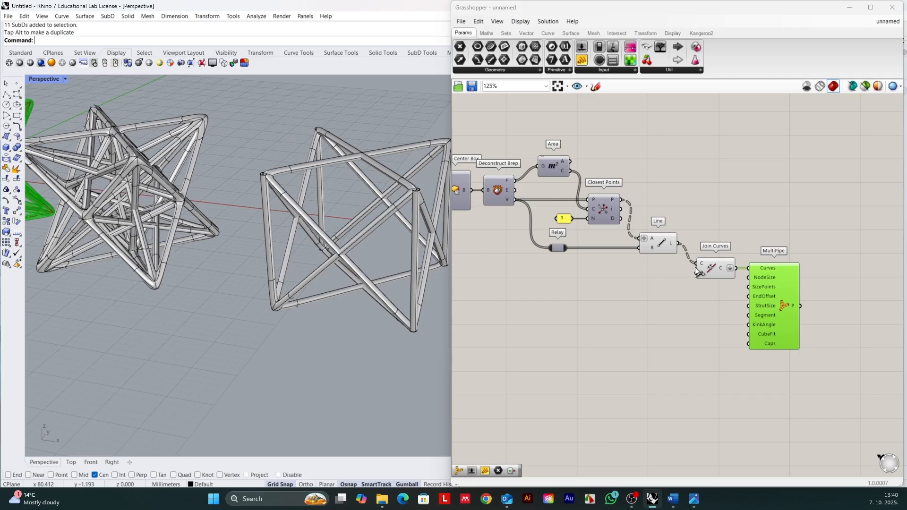
Delete the earlier baked strut cell, keeping the new dense SubD cell
double_click(582, 285)
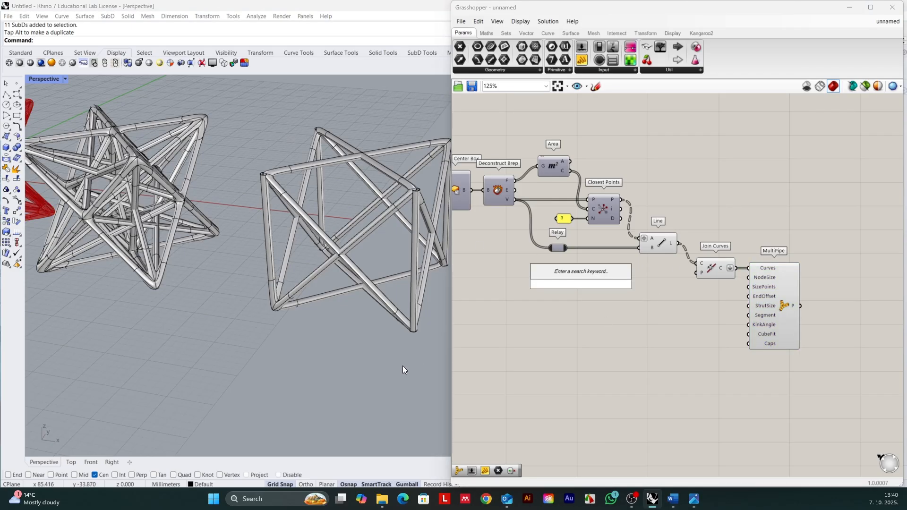
left_click(351, 267)
key("Delete")
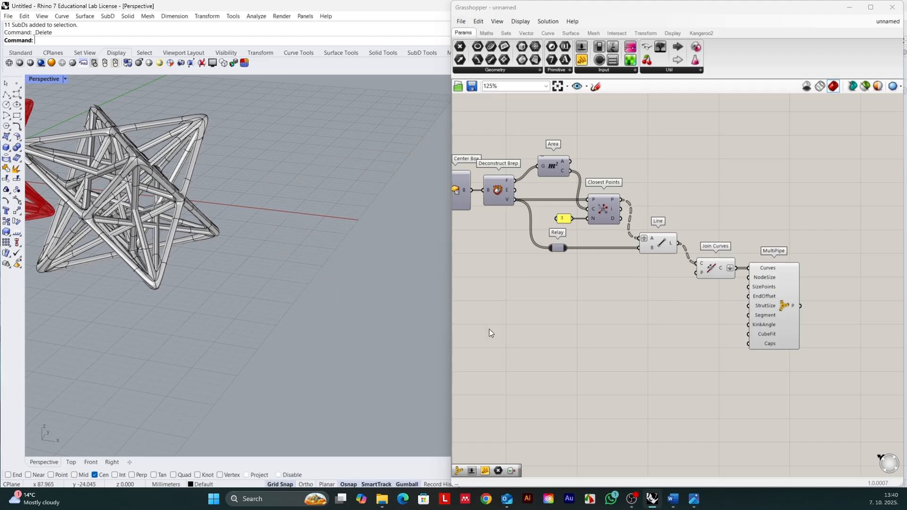
Add a Box Corners component below the Relay and feed it the edges output of Deconstruct Brep
double_click(568, 293)
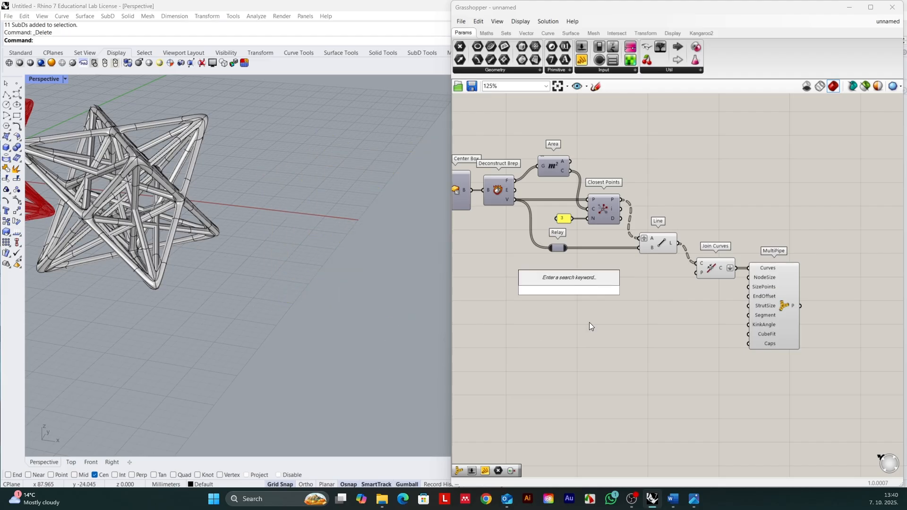
type("bo")
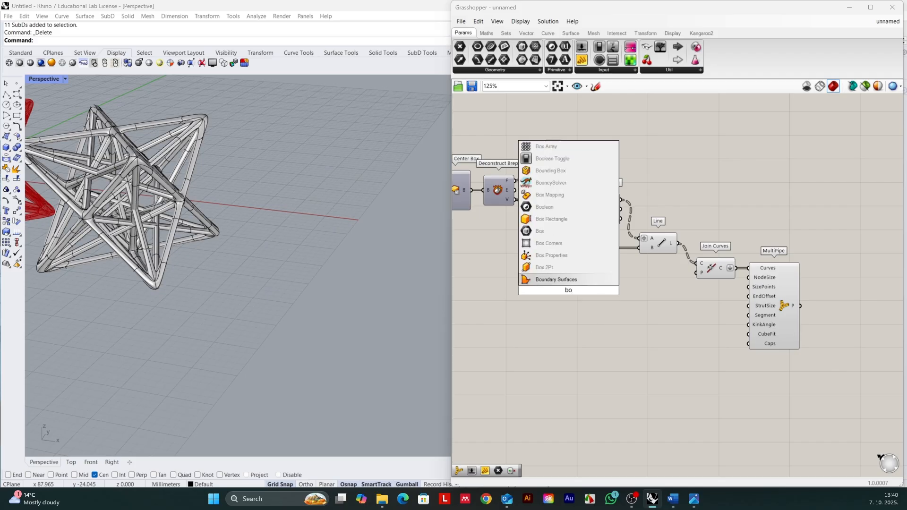
type("c")
key("BackSpace")
left_click(536, 182)
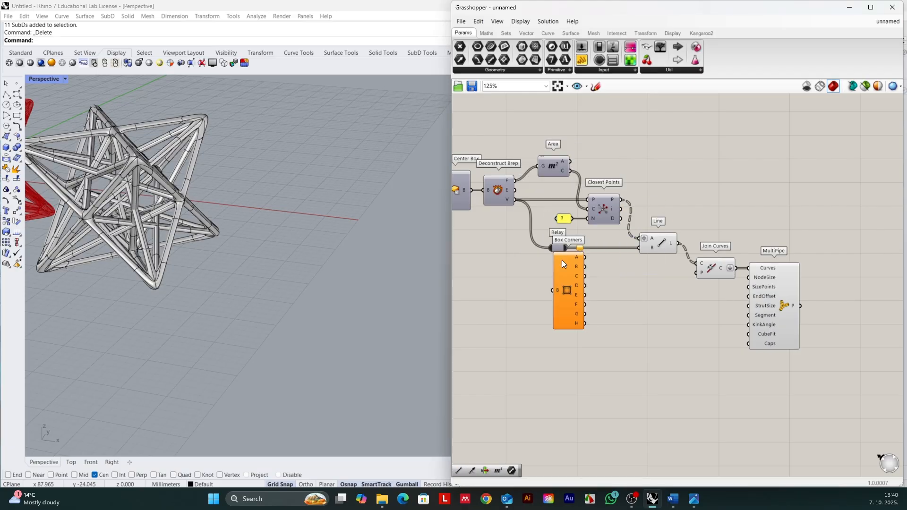
left_click_drag(517, 190, 553, 291)
left_click_drag(564, 291, 565, 318)
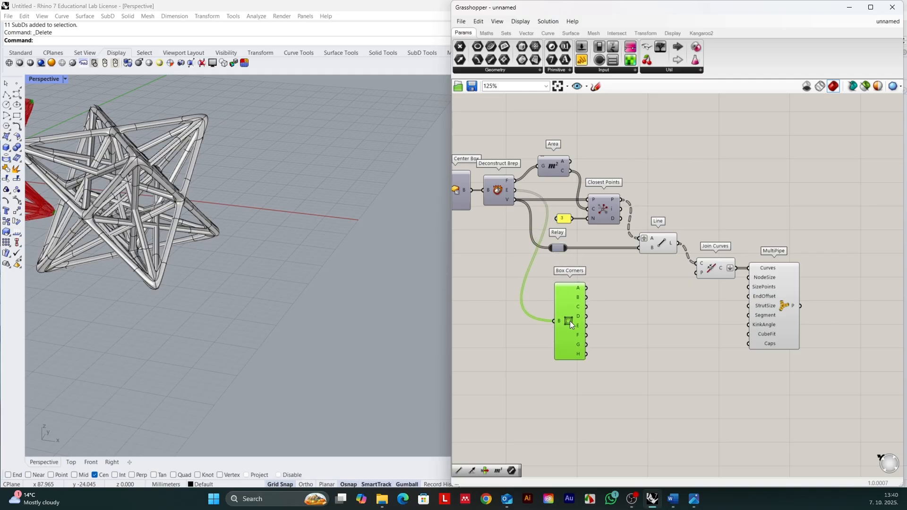
Add a second Line component between Box Corners outputs A and E, and feed its line into Join Curves as an additional input
double_click(630, 319)
type("line")
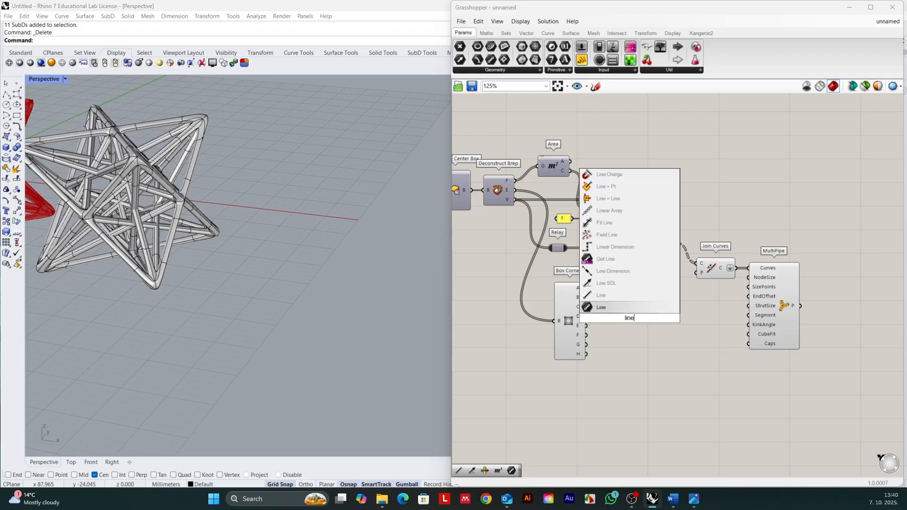
left_click(639, 297)
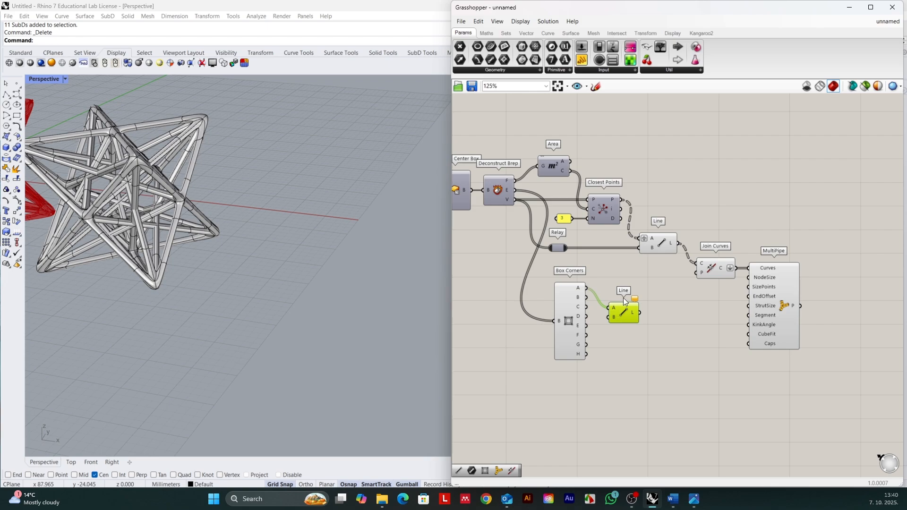
left_click_drag(586, 324, 697, 267)
scroll(373, 288, "down", 7)
scroll(147, 220, "up", 7)
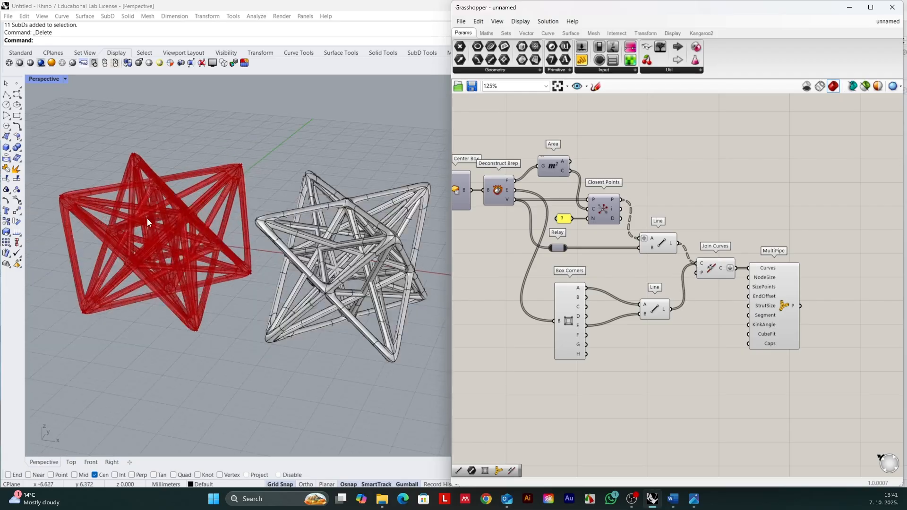
scroll(142, 195, "up", 3)
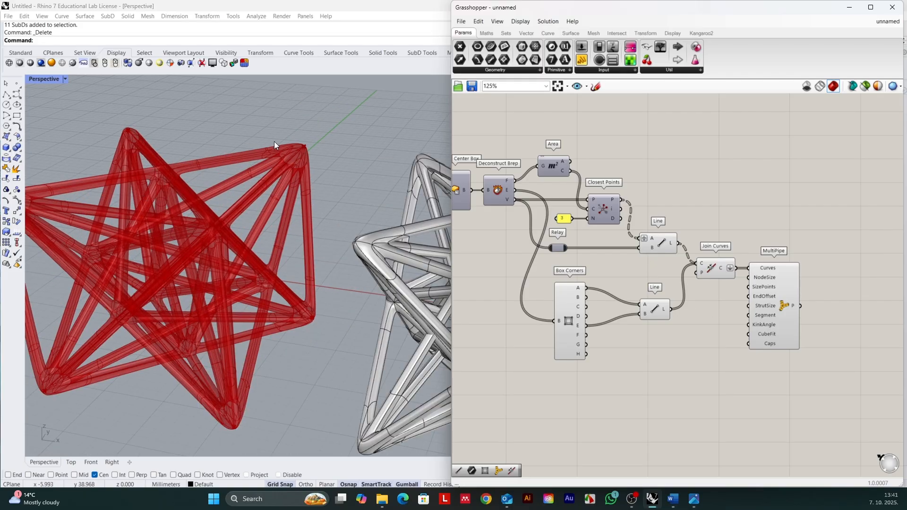
scroll(274, 141, "down", 3)
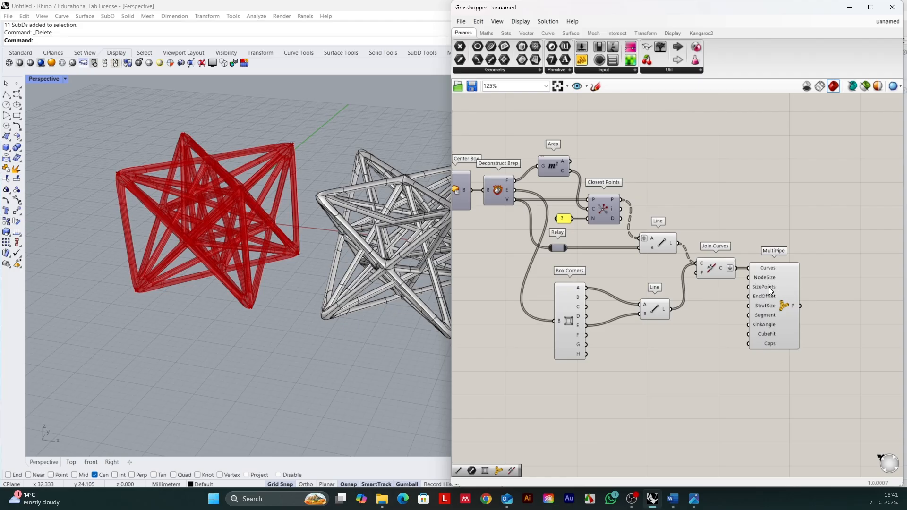
Turn off Flatten on the Join Curves output to compare the piped result, and turn it back on
left_click(716, 268)
right_click(730, 272)
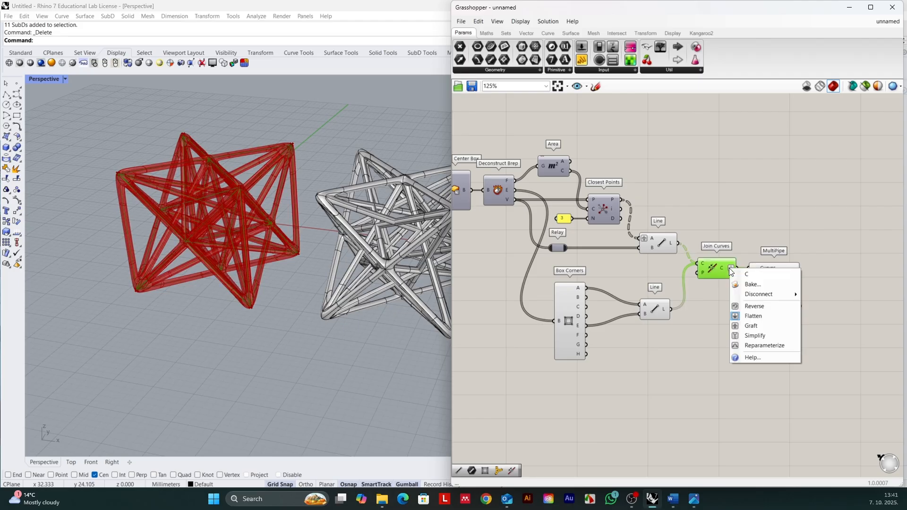
left_click(754, 316)
right_click(722, 269)
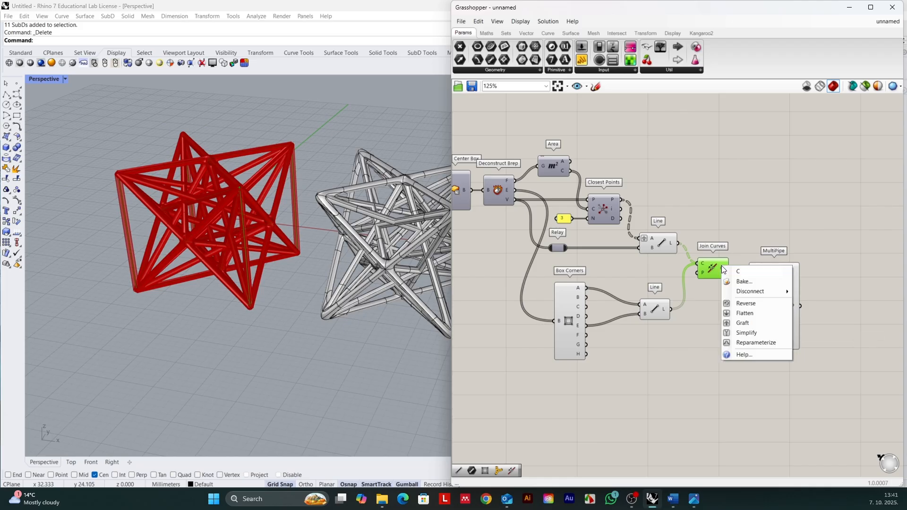
left_click(745, 322)
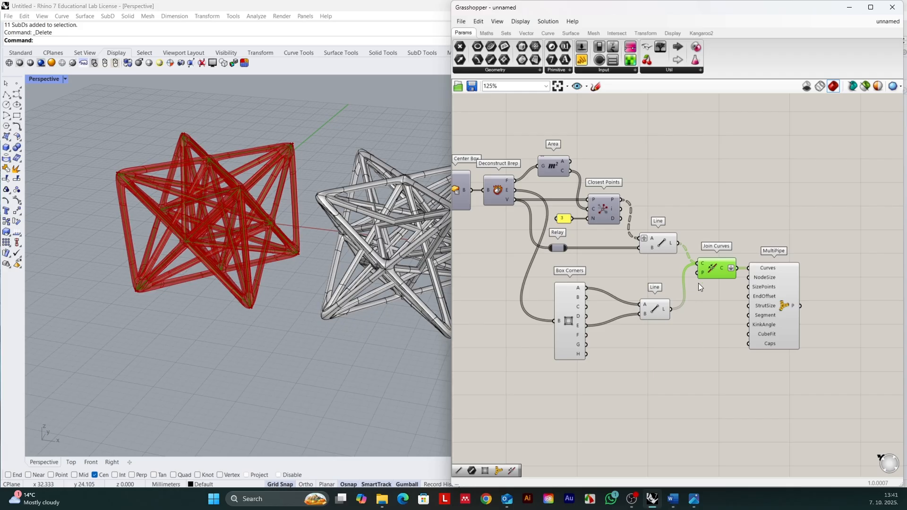
Bake the MultiPipe output made from the joined strut and corner lines
left_click(782, 288)
scroll(679, 234, "down", 1)
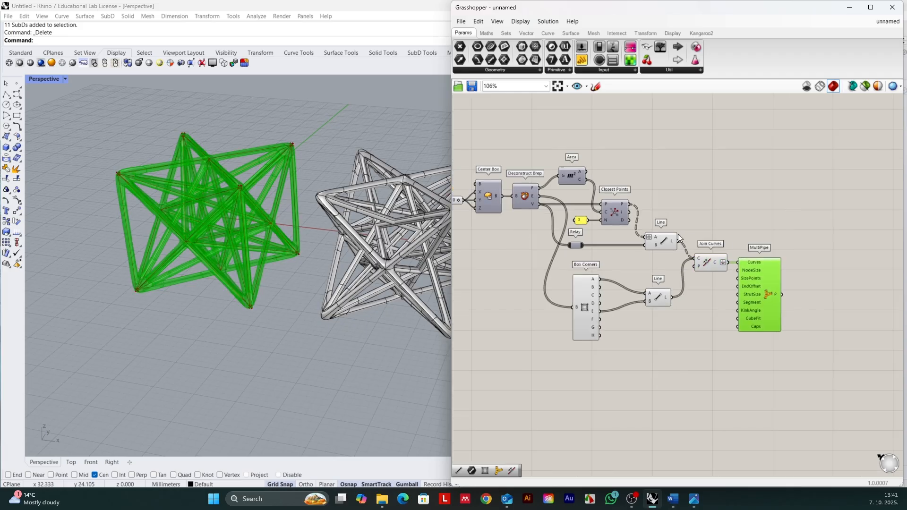
right_click(773, 296)
left_click(780, 331)
left_click(800, 415)
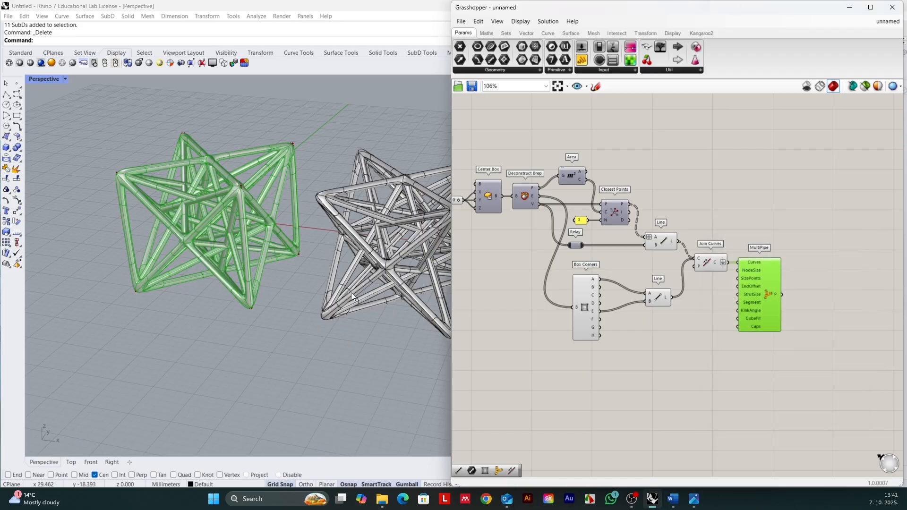
Move the freshly baked closed SubD along the X axis past the earlier dense cell, and deselect it
left_click(228, 227)
scroll(161, 190, "down", 2)
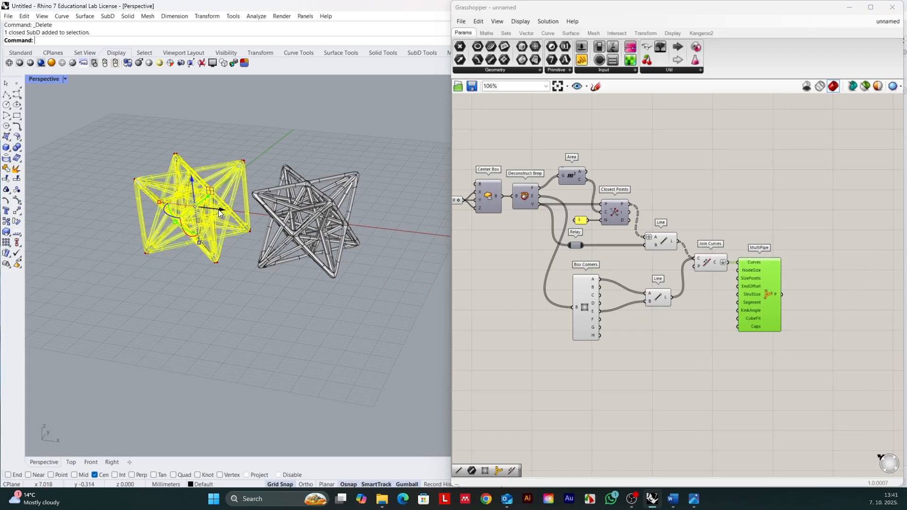
scroll(132, 217, "down", 1)
left_click_drag(197, 211, 415, 228)
left_click(376, 290)
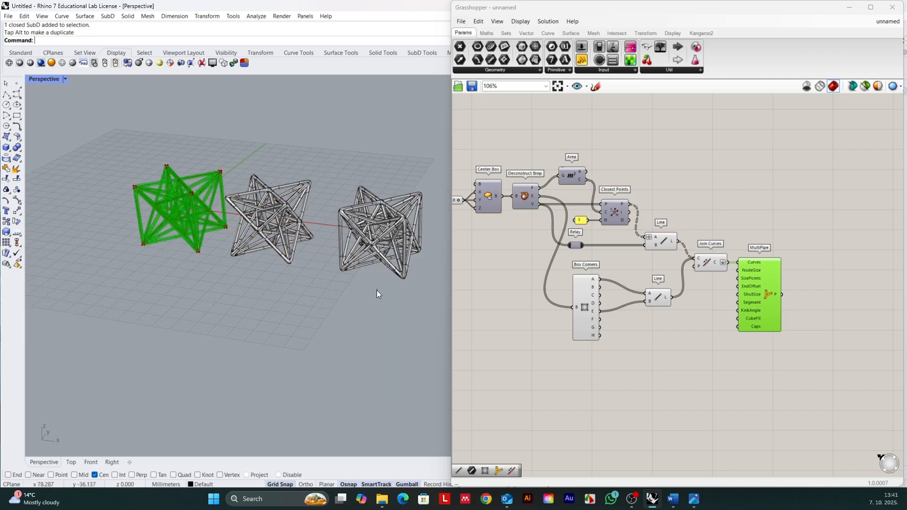
Delete the outermost baked SubD cell, keeping the earlier dense cell beside the Grasshopper preview
scroll(676, 259, "up", 3)
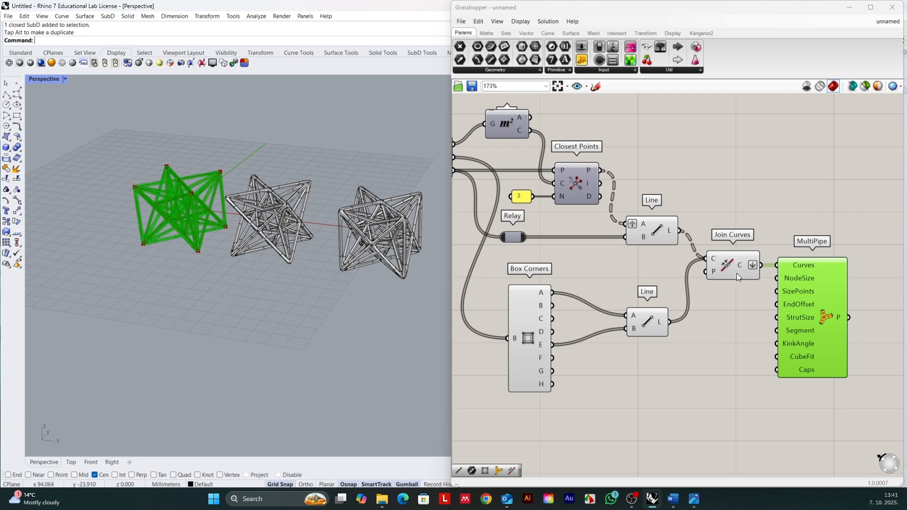
left_click(358, 234)
key("Delete")
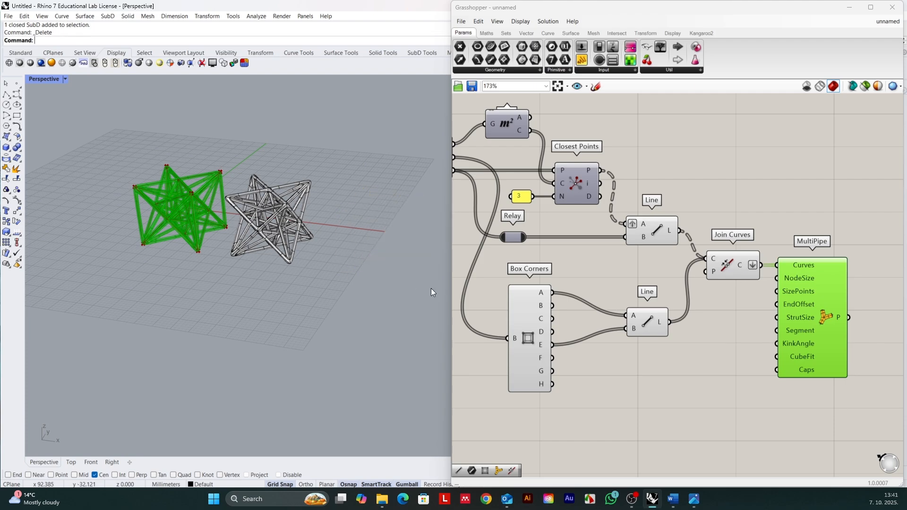
Remove Graft from start point A of the Line fed by Closest Points, and graft its end point B instead
right_click(635, 225)
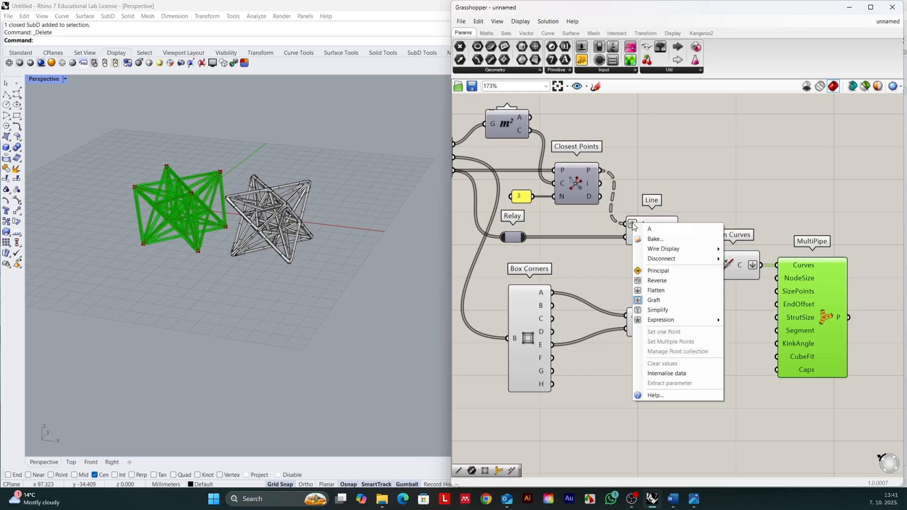
left_click(663, 300)
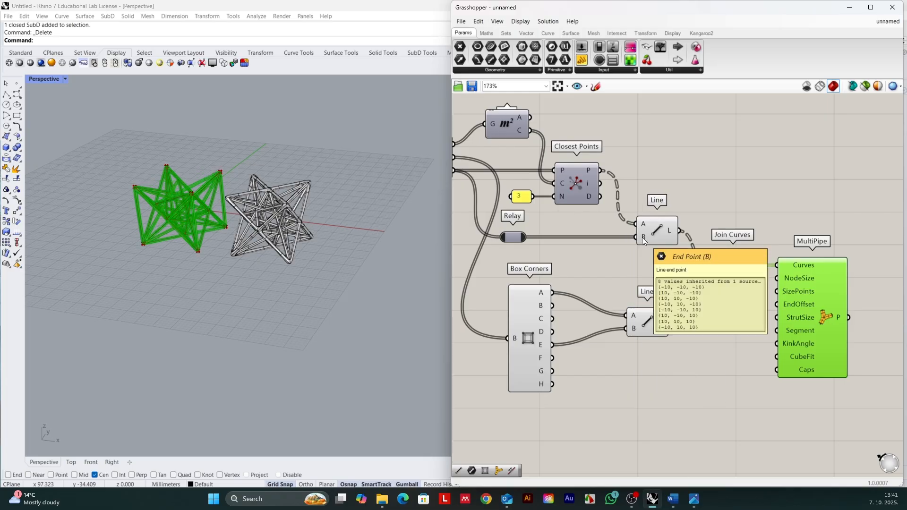
right_click(642, 237)
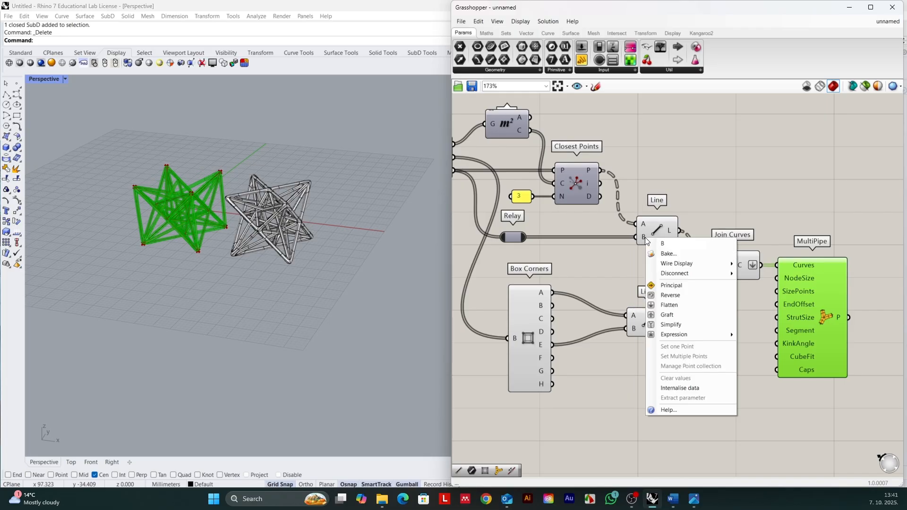
left_click(661, 315)
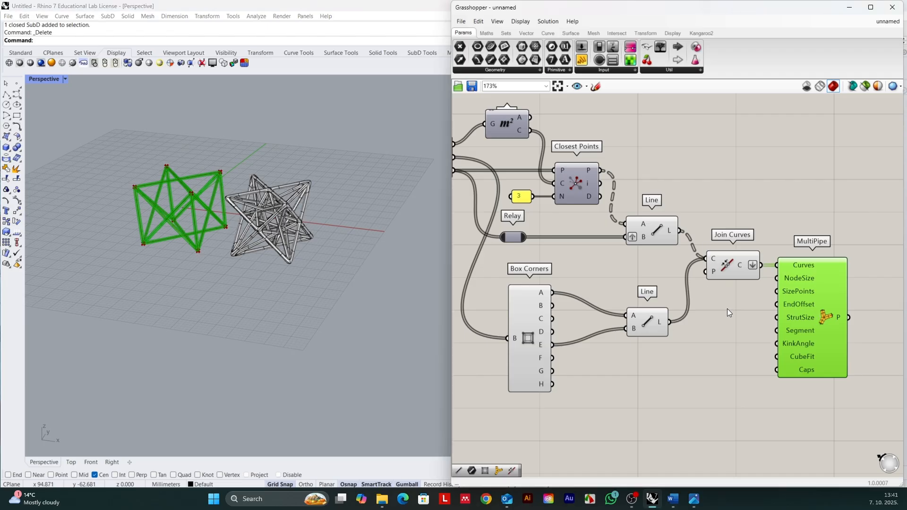
Bake the MultiPipe output to the Default layer, and move the new closed SubD along the X axis beyond the dense cell
right_click(799, 330)
left_click(826, 352)
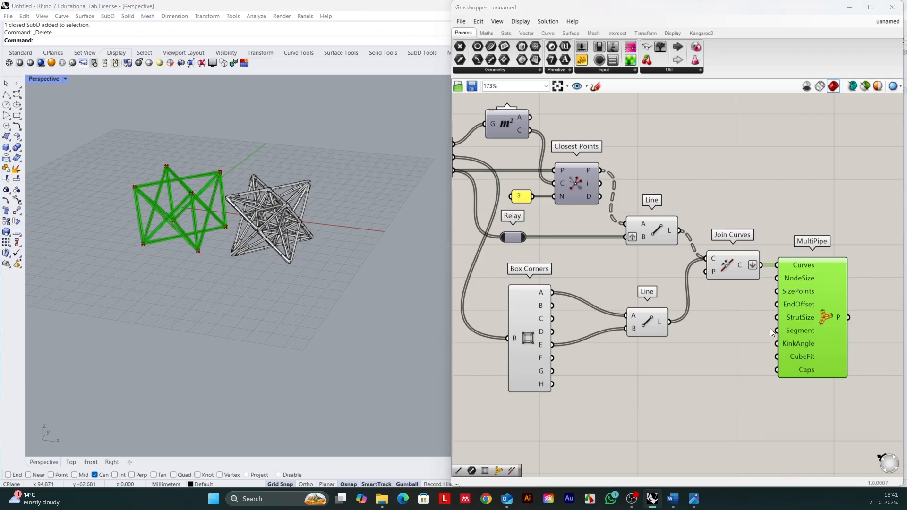
left_click(832, 440)
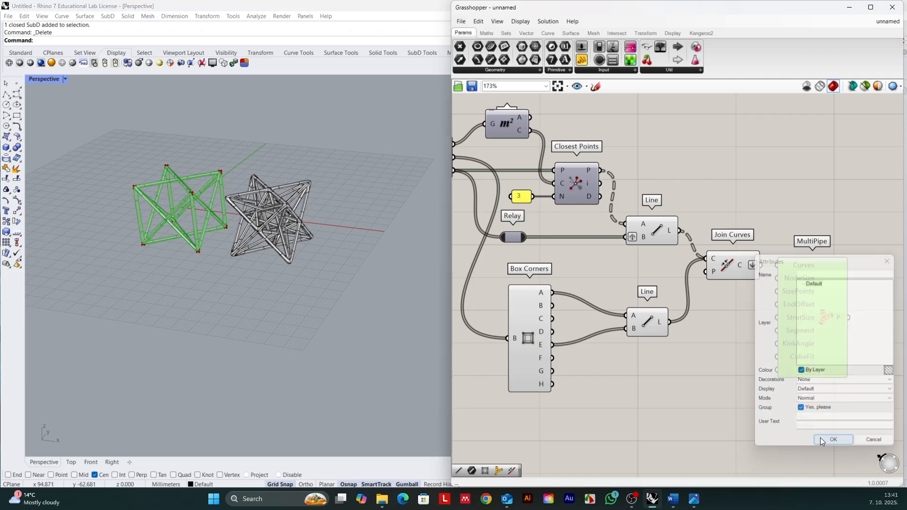
left_click(146, 205)
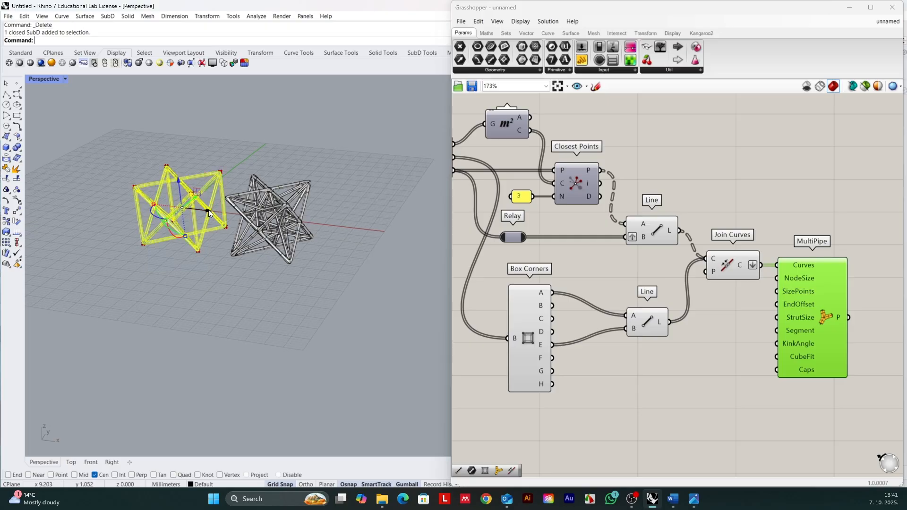
left_click_drag(207, 210, 399, 227)
left_click(374, 274)
Examine the struts and joints of the newly baked cell from several angles, comparing it with the denser cell beside it
scroll(355, 213, "up", 9)
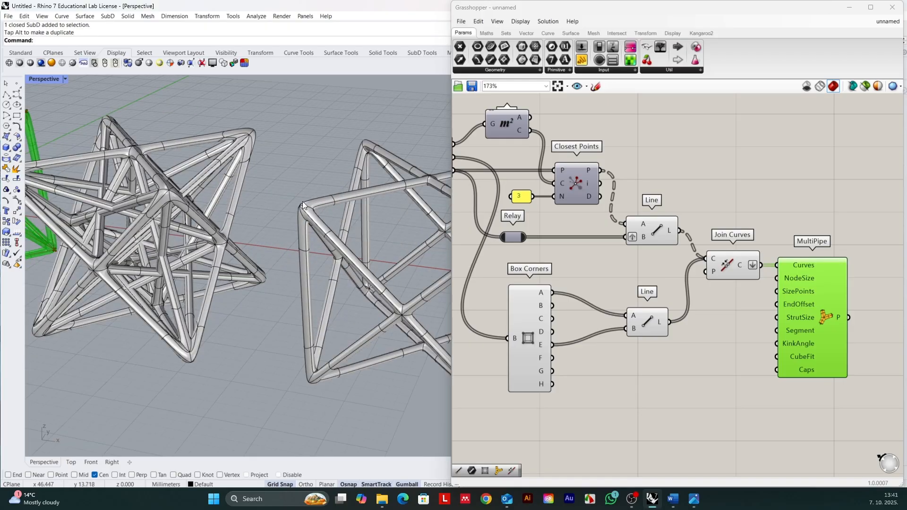
scroll(294, 202, "down", 7)
scroll(283, 208, "up", 3)
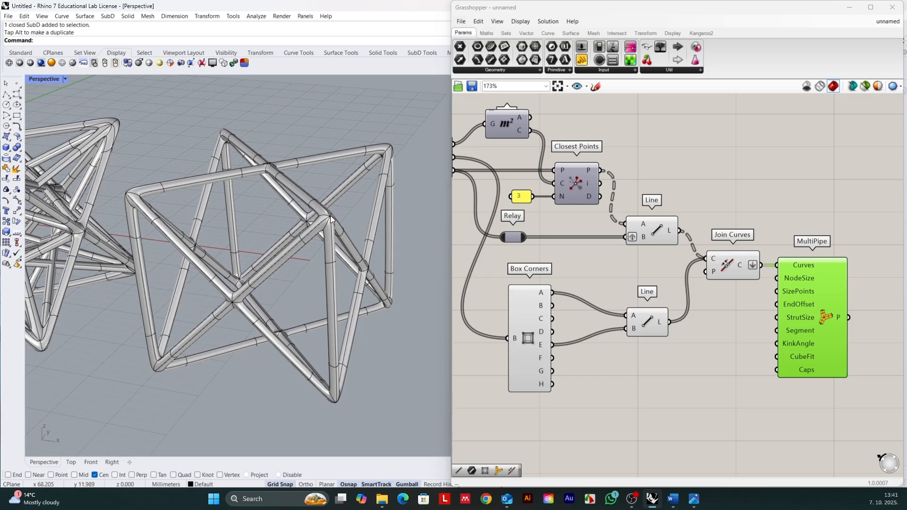
right_click_drag(378, 152, 297, 239)
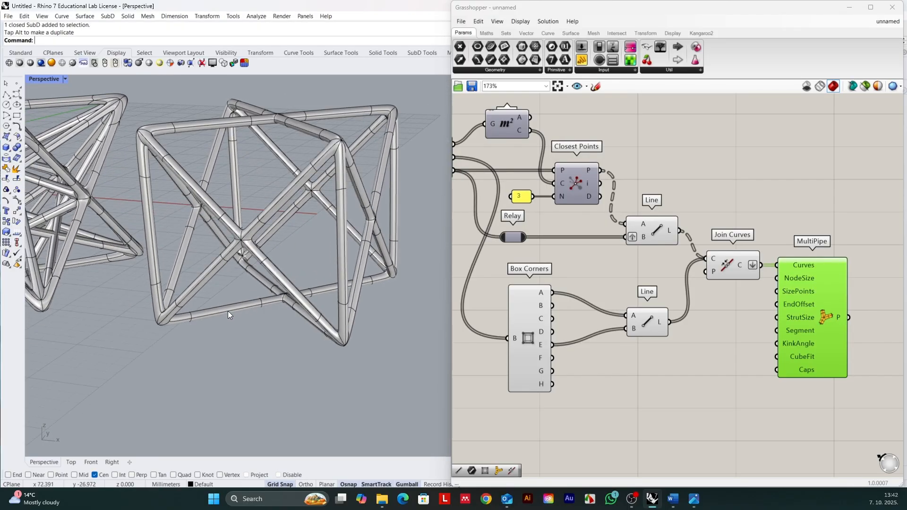
scroll(263, 319, "up", 5)
scroll(287, 300, "down", 6)
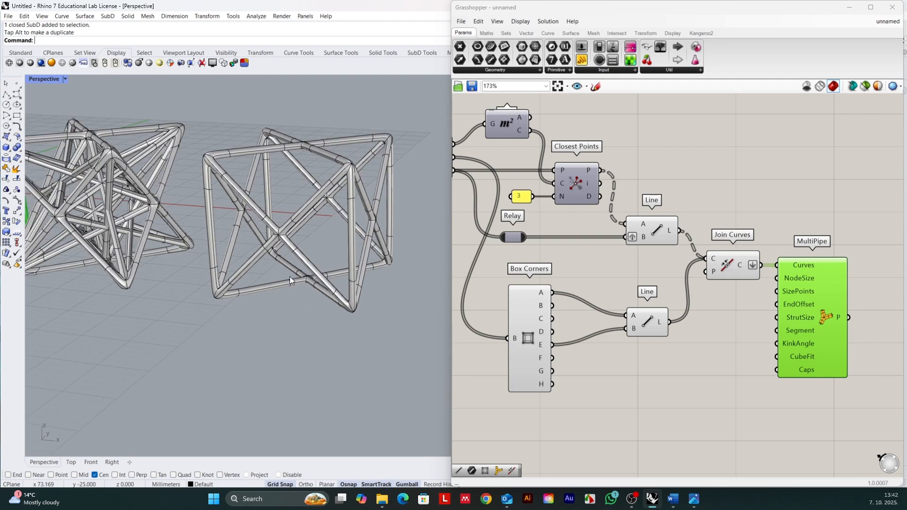
right_click_drag(290, 276, 316, 288)
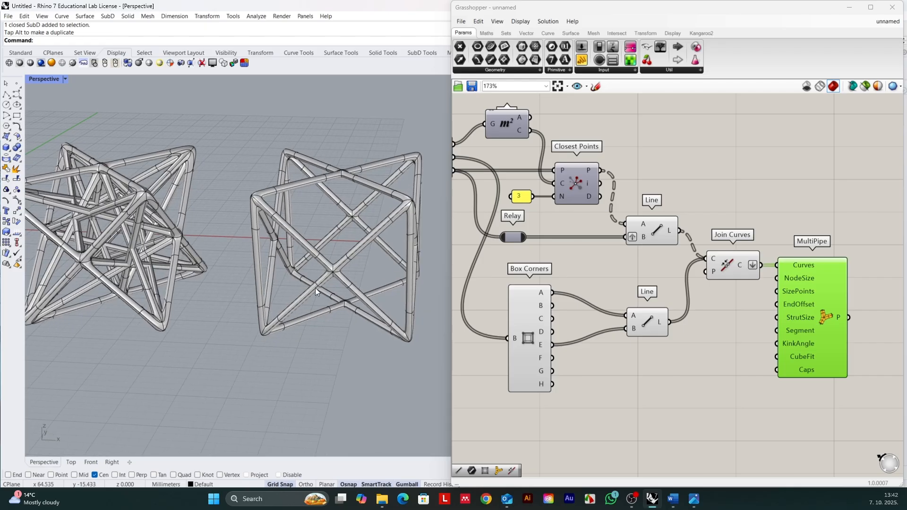
scroll(289, 233, "down", 3)
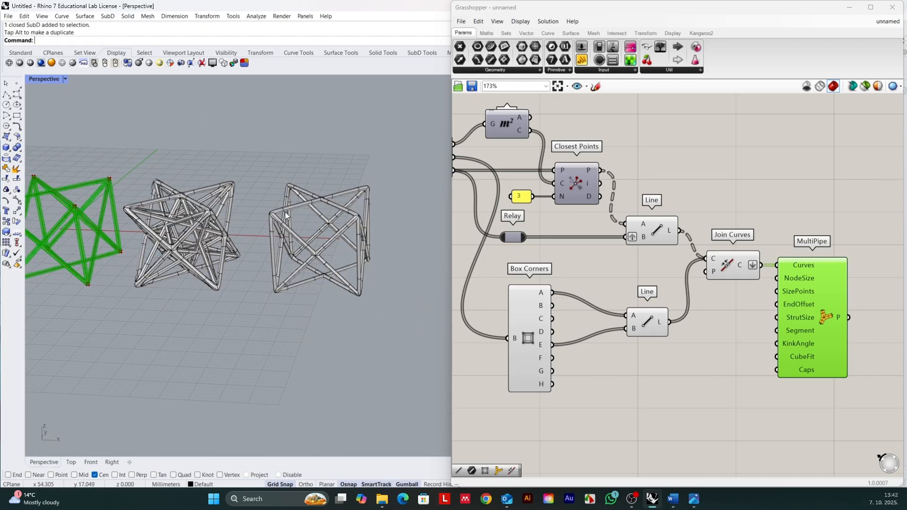
scroll(265, 224, "up", 2)
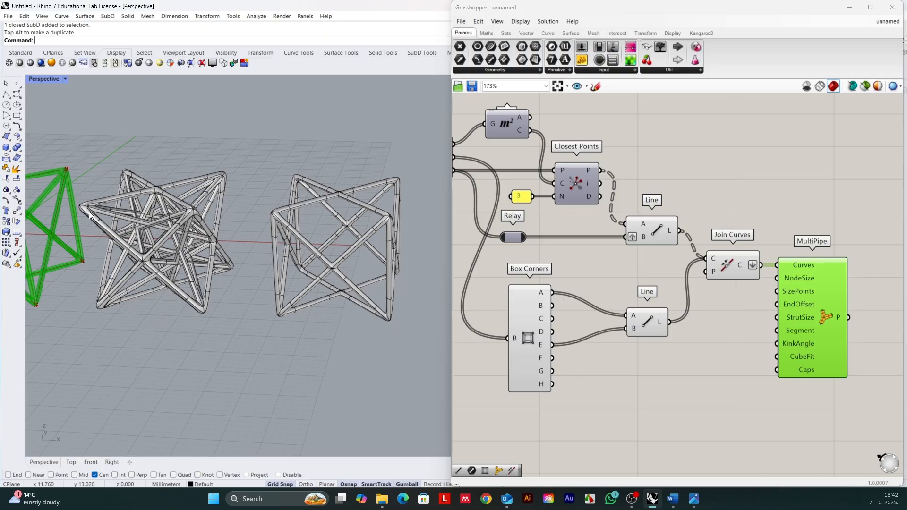
right_click_drag(100, 208, 153, 212)
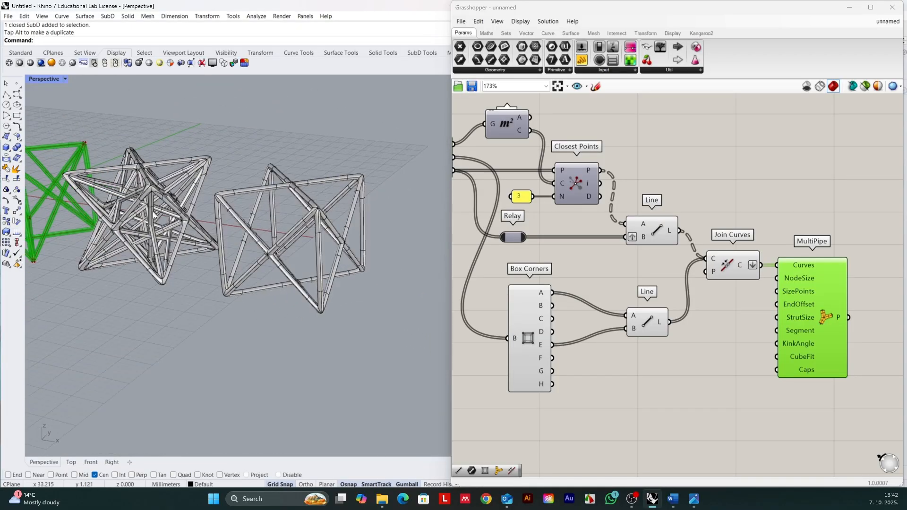
right_click_drag(330, 234, 268, 217)
scroll(200, 211, "up", 2)
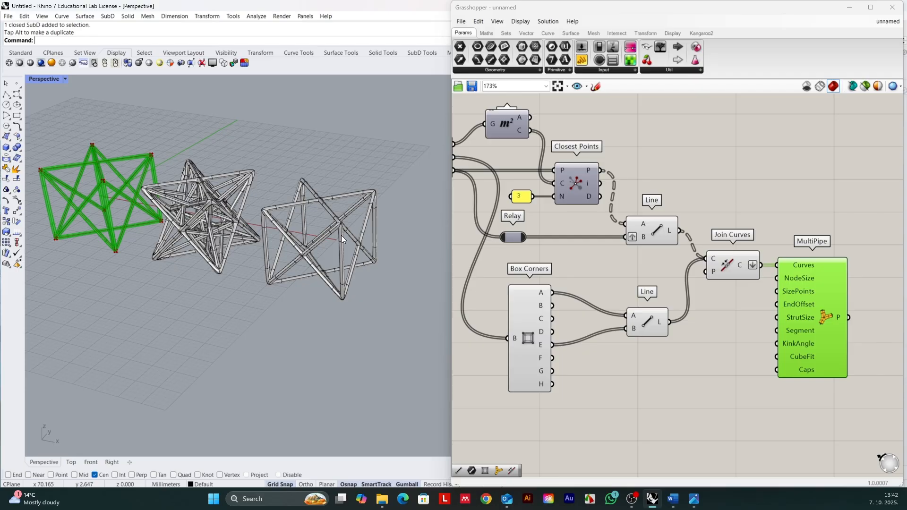
right_click_drag(264, 256, 249, 237)
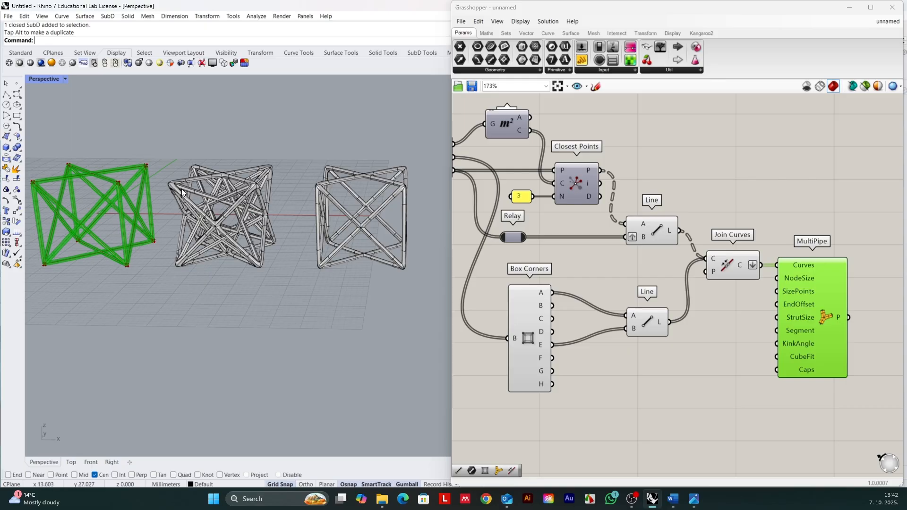
Compare the Grasshopper preview and the two baked lattice cells in the Top and Front views and from an angled perspective
right_click_drag(182, 187, 198, 177)
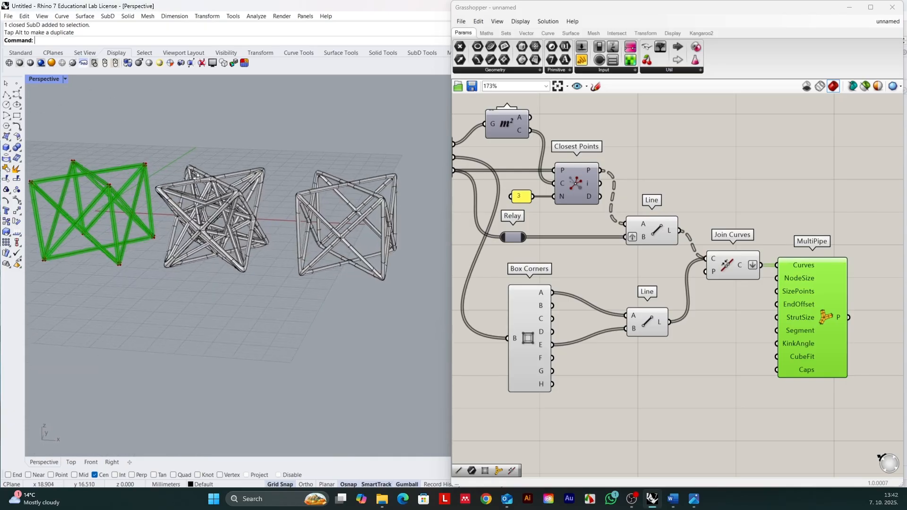
double_click(44, 80)
scroll(152, 145, "down", 4)
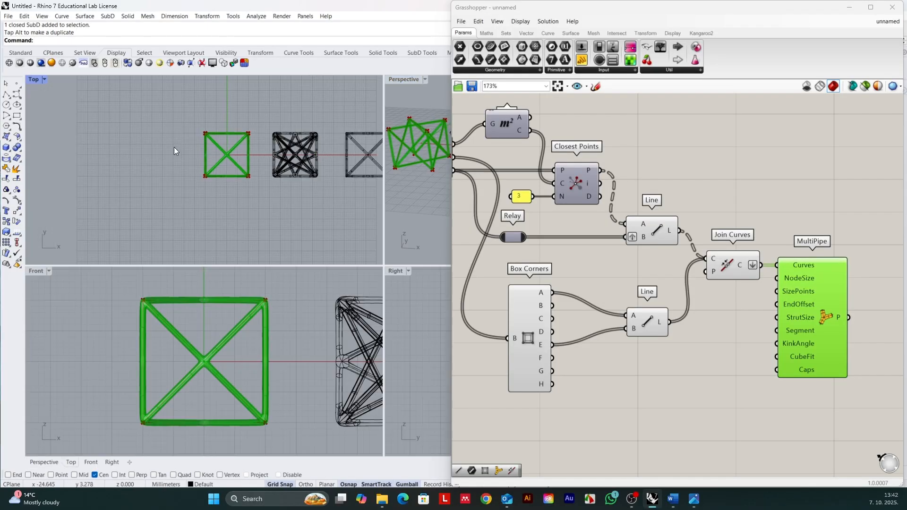
scroll(274, 161, "up", 7)
scroll(312, 154, "down", 3)
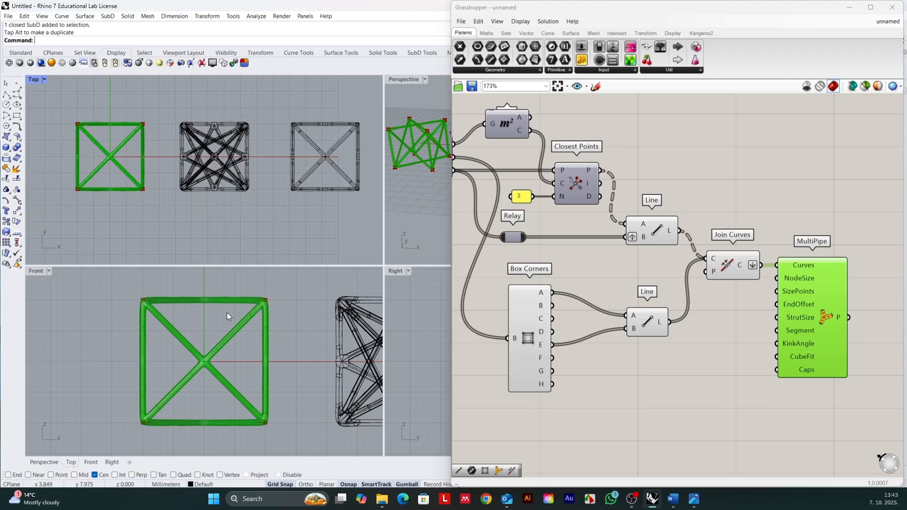
scroll(99, 305, "down", 3)
scroll(330, 341, "up", 2)
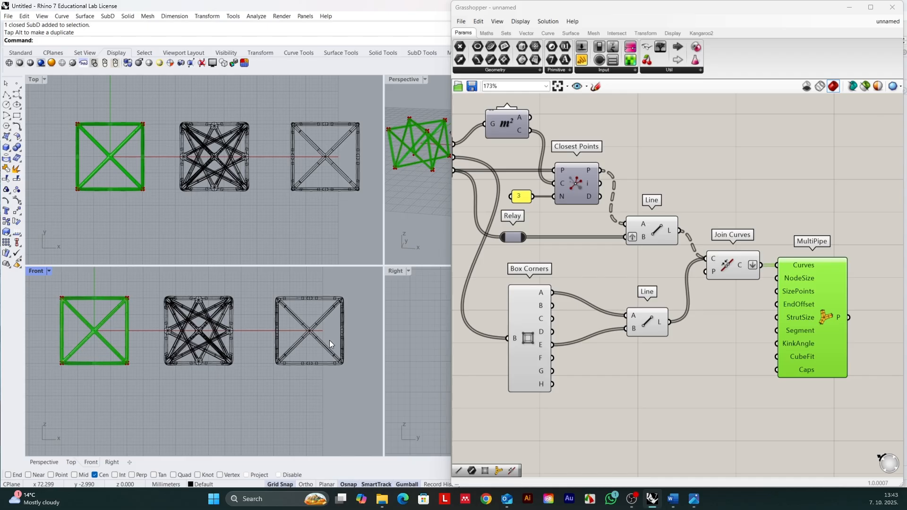
scroll(140, 283, "up", 2)
scroll(194, 314, "down", 2)
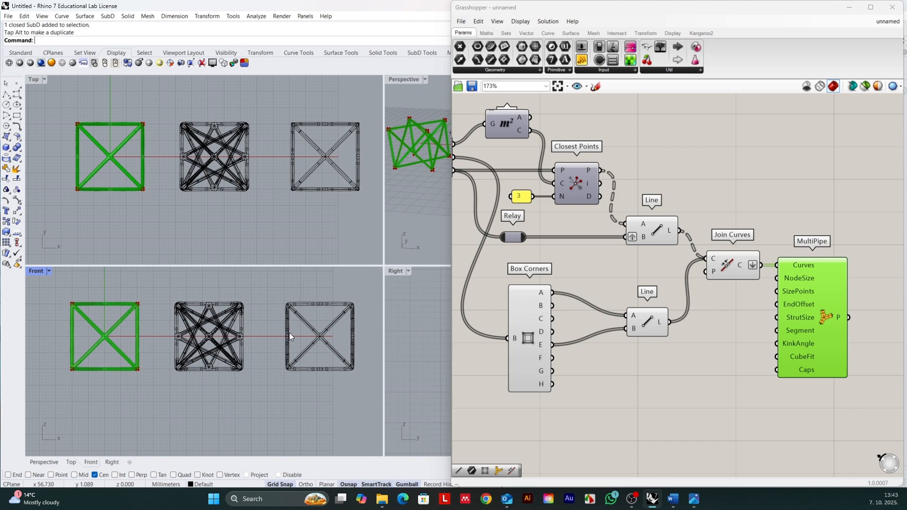
double_click(403, 78)
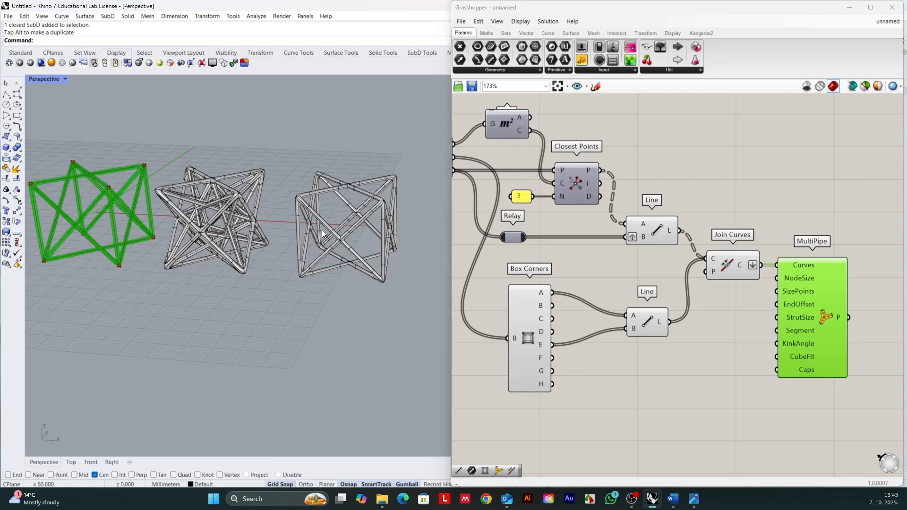
right_click_drag(322, 230, 213, 293)
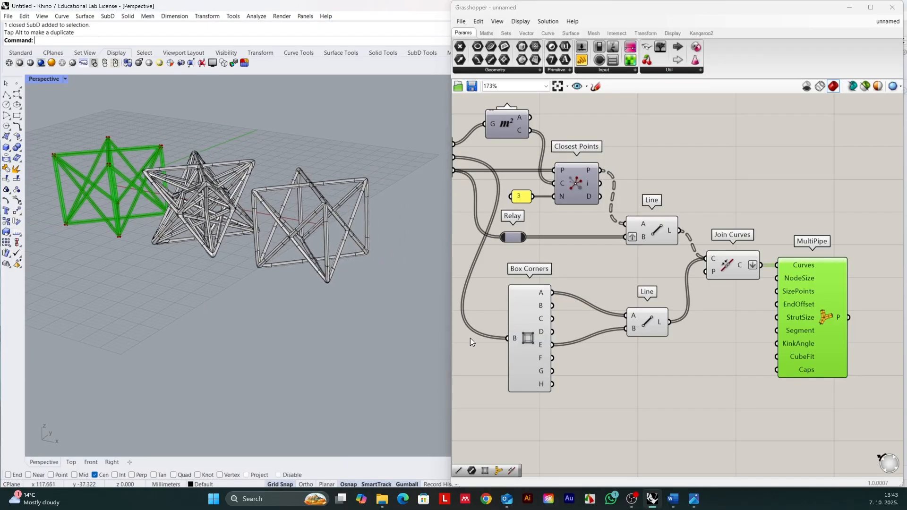
left_click(761, 347)
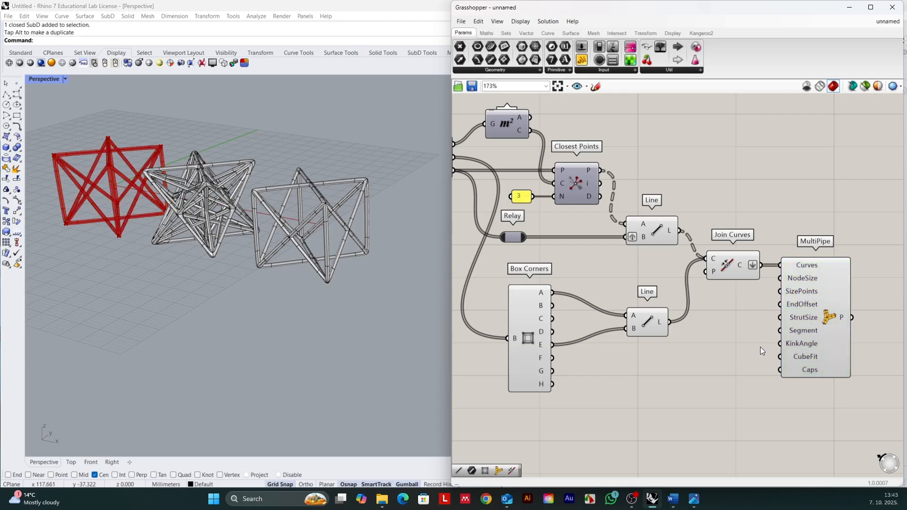
left_click_drag(812, 312, 809, 313)
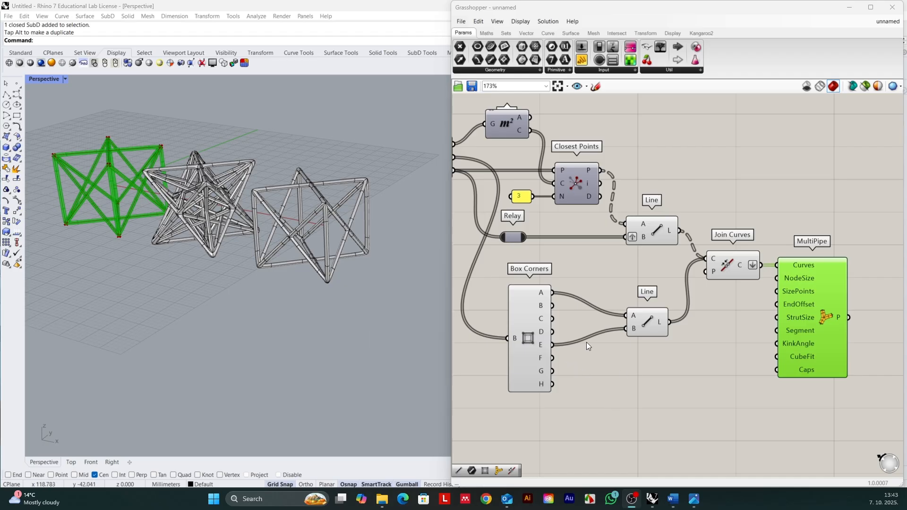
left_click(527, 331)
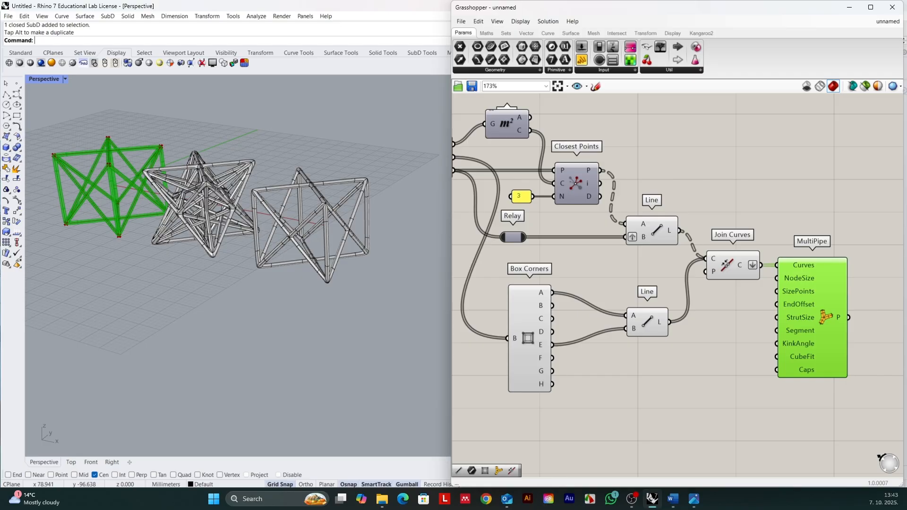
scroll(872, 316, "down", 4)
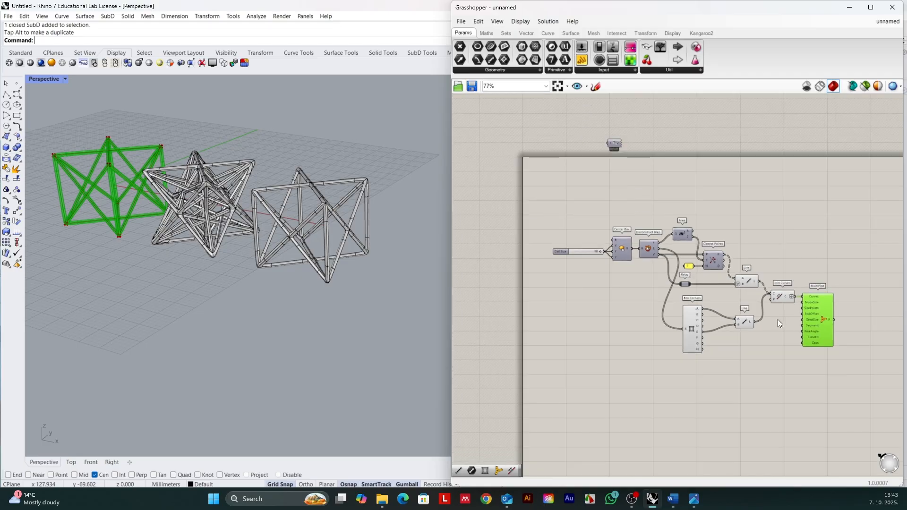
scroll(694, 277, "up", 1)
scroll(694, 277, "up", 1)
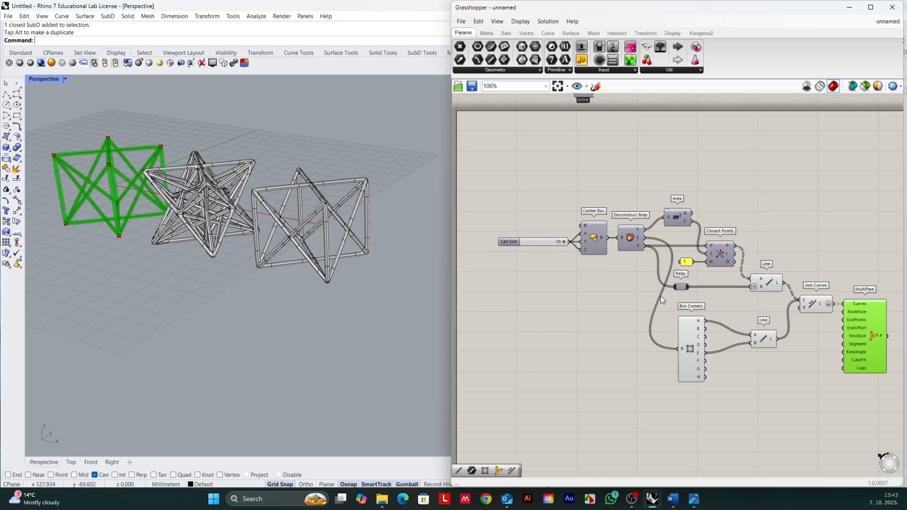